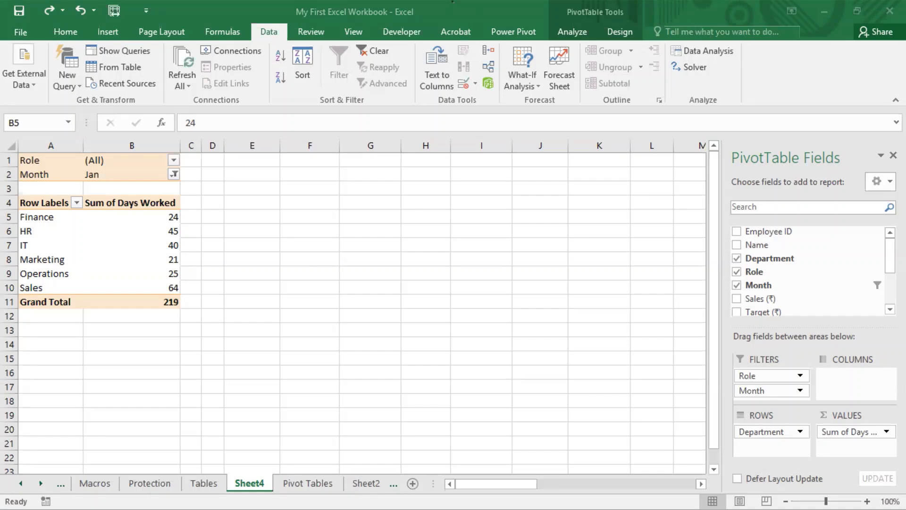
# - Select the Sum of Days Worked values to examine them
pyautogui.click(168, 218)
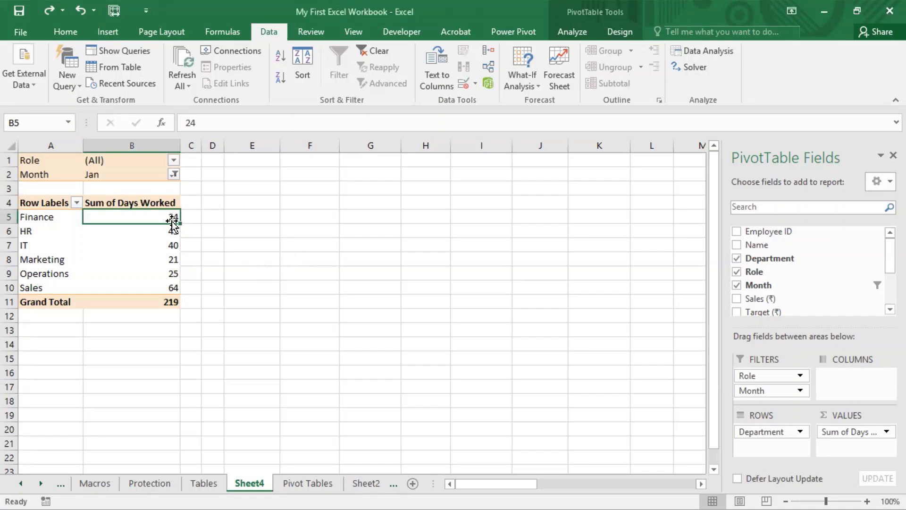
pyautogui.moveTo(168, 218); pyautogui.dragTo(173, 282)
pyautogui.click(334, 191)
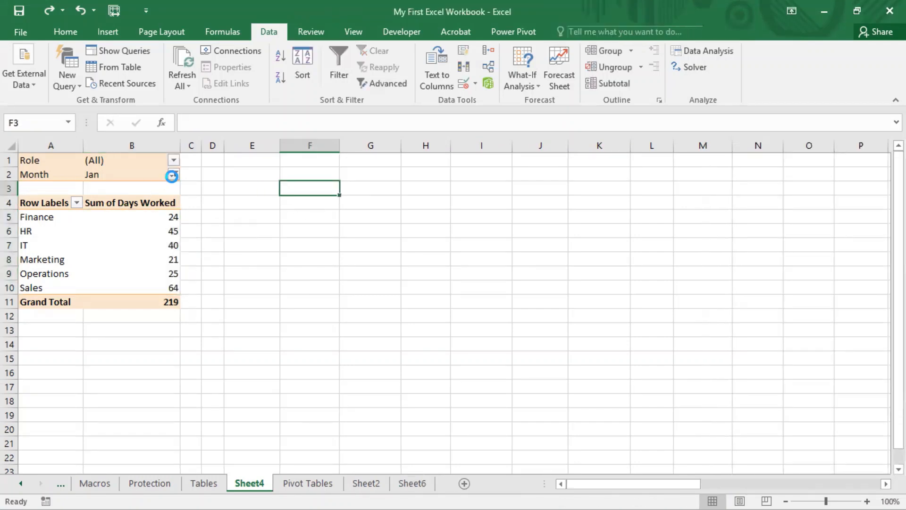
# - Clear the Month report filter so the pivot table shows (All) months
pyautogui.click(174, 174)
pyautogui.click(35, 207)
pyautogui.click(89, 283)
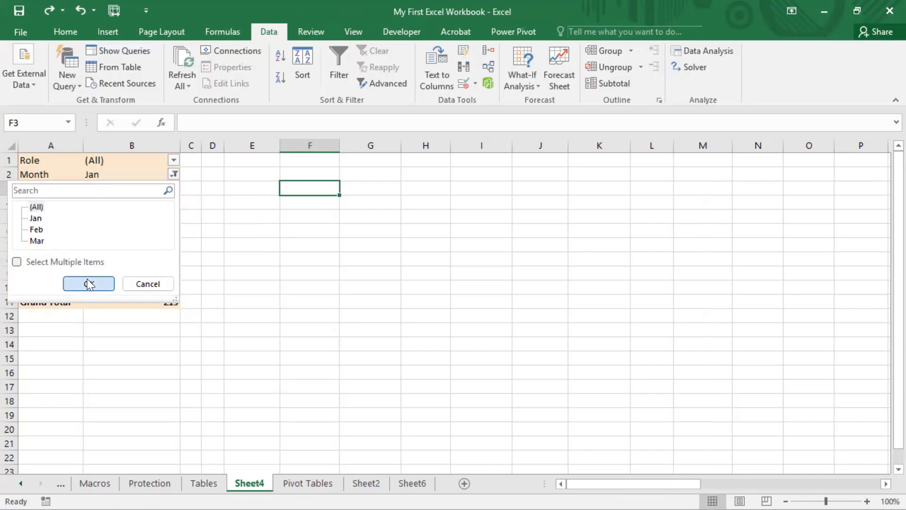
# - Select and inspect the department totals in the Sum of Days Worked column
pyautogui.moveTo(158, 217); pyautogui.dragTo(169, 282)
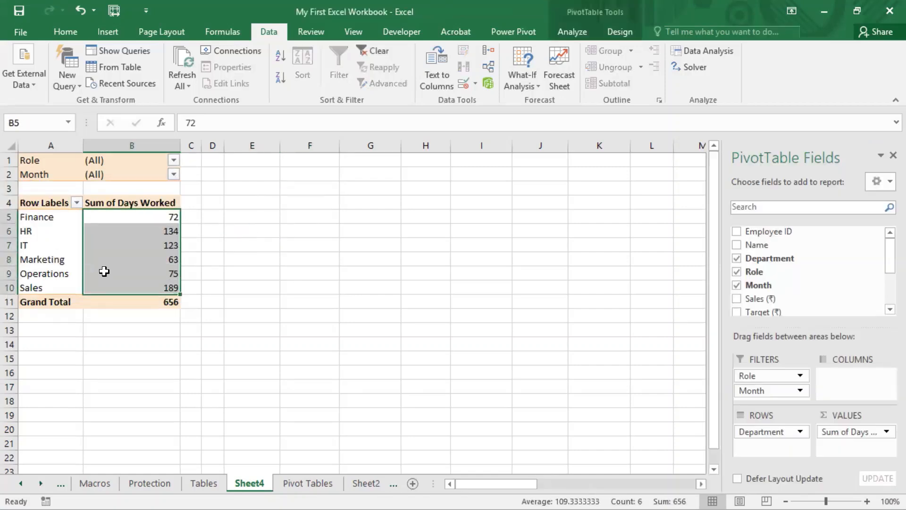
pyautogui.click(250, 260)
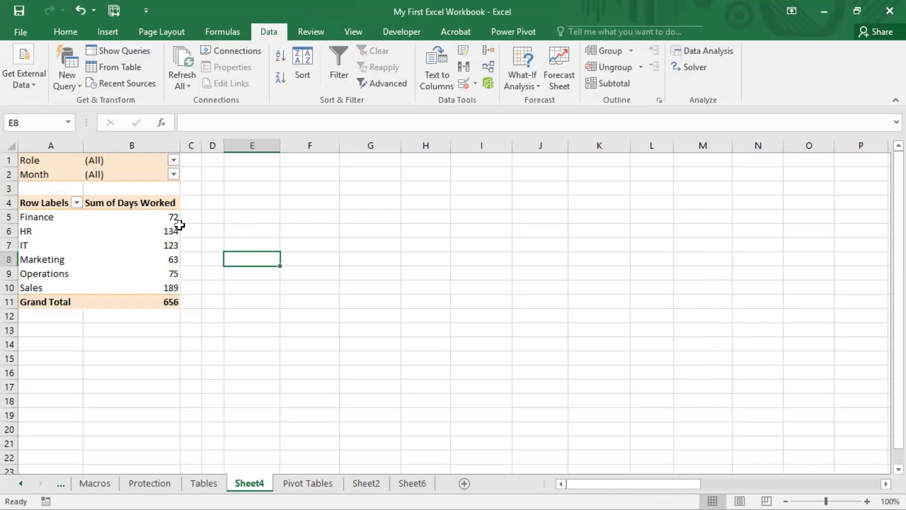
pyautogui.click(361, 226)
pyautogui.moveTo(178, 221); pyautogui.dragTo(172, 282)
pyautogui.click(162, 257)
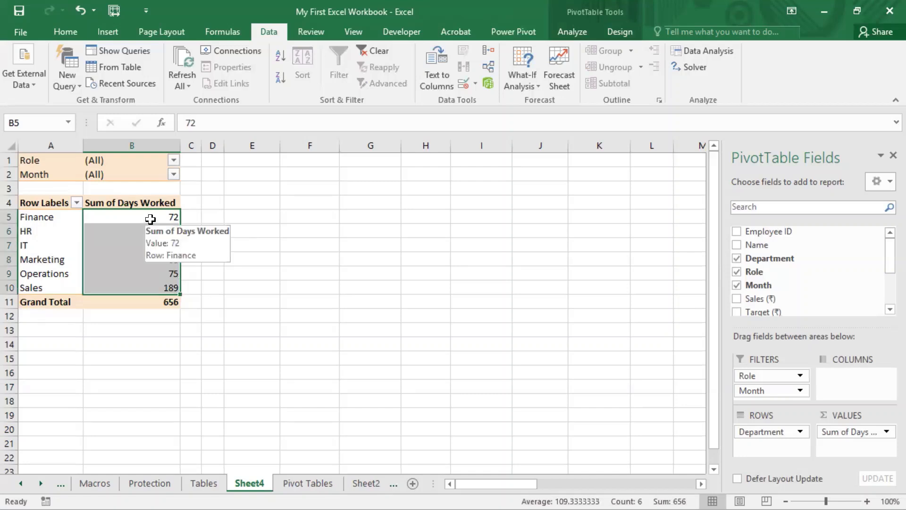
pyautogui.click(248, 206)
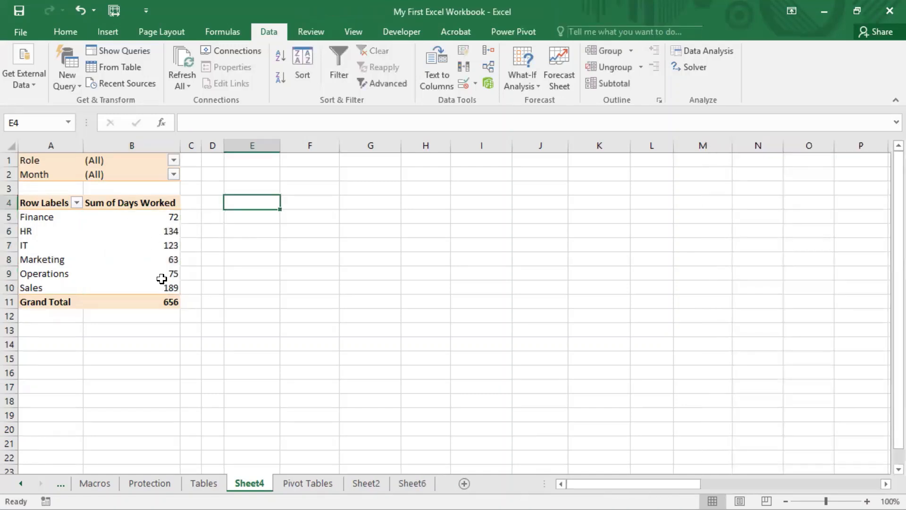
pyautogui.moveTo(168, 217); pyautogui.dragTo(165, 301)
pyautogui.click(262, 245)
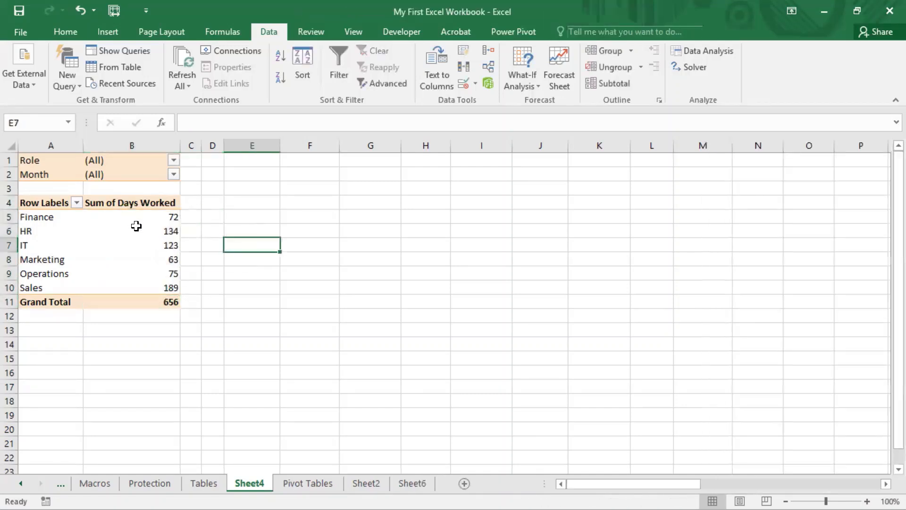
pyautogui.click(139, 231)
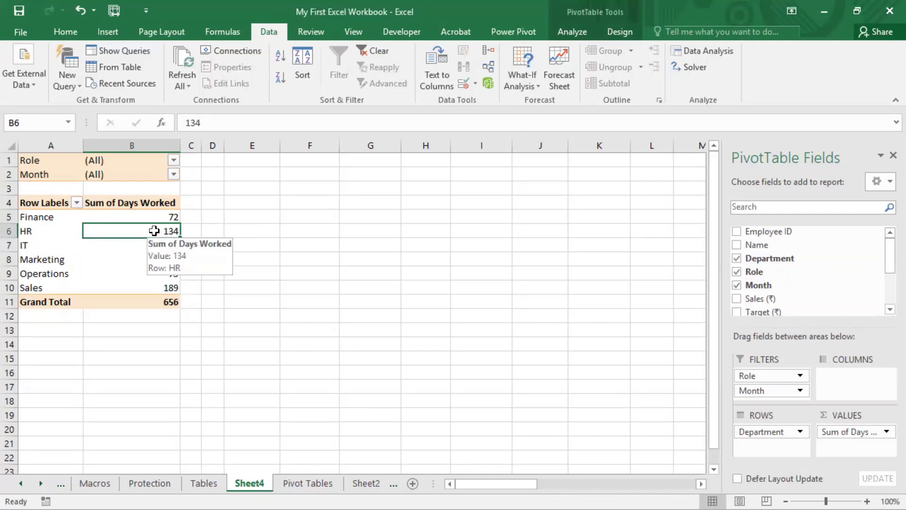
pyautogui.rightClick(155, 231)
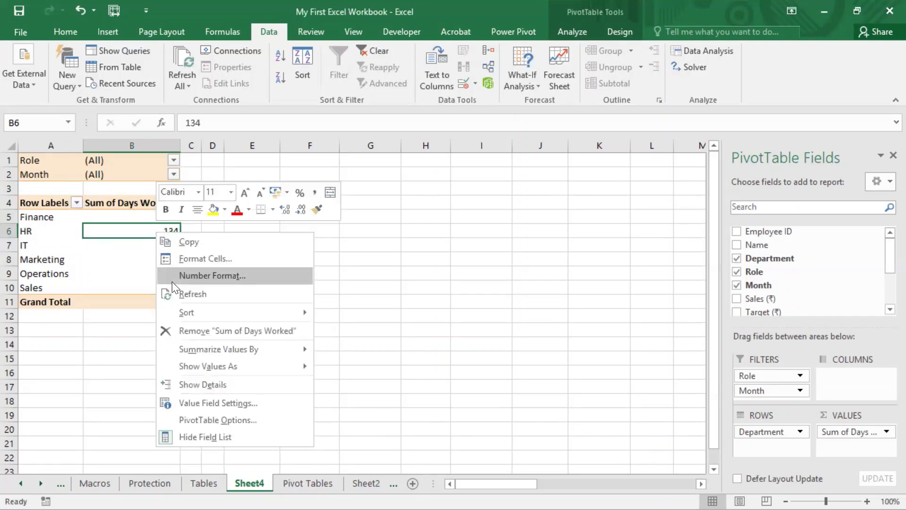
pyautogui.moveTo(225, 311)
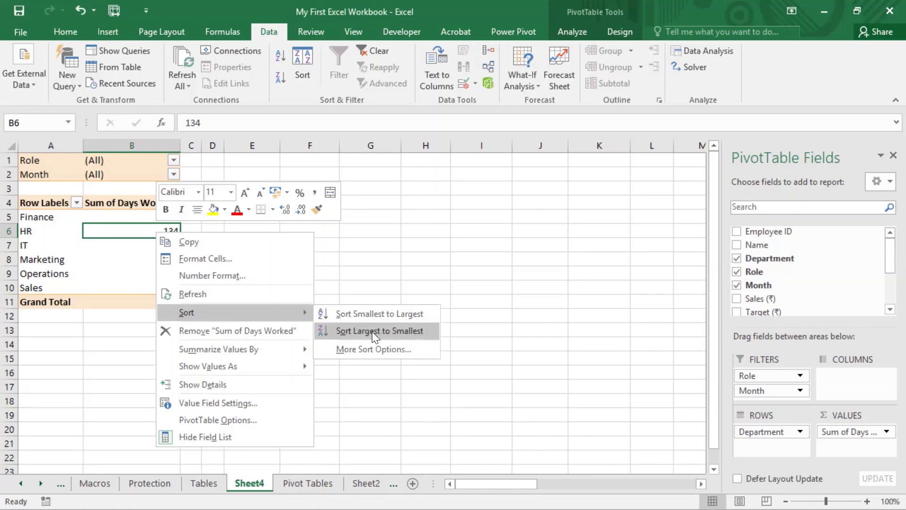
pyautogui.click(372, 350)
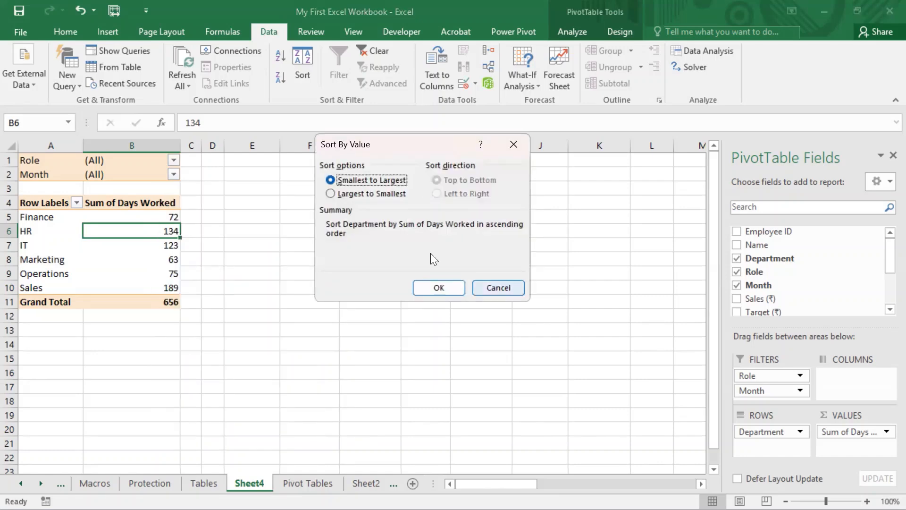
pyautogui.click(498, 288)
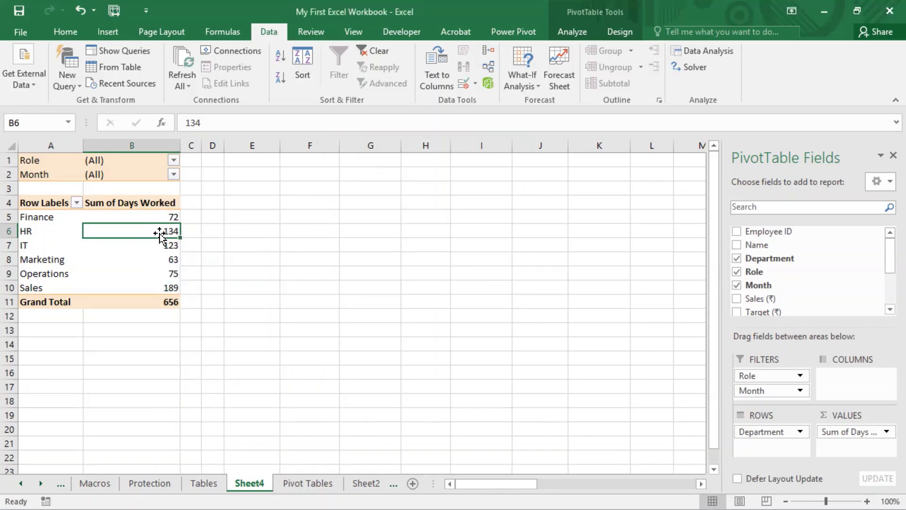
pyautogui.rightClick(174, 231)
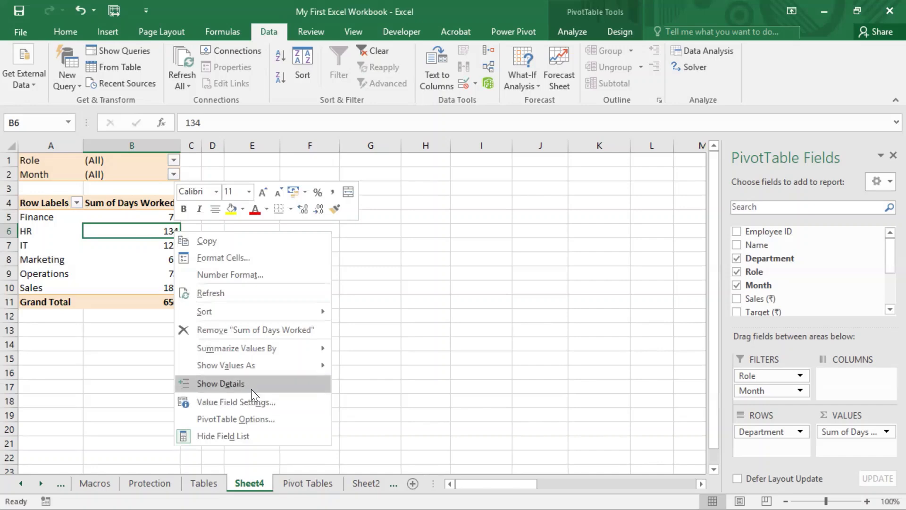
pyautogui.moveTo(258, 319)
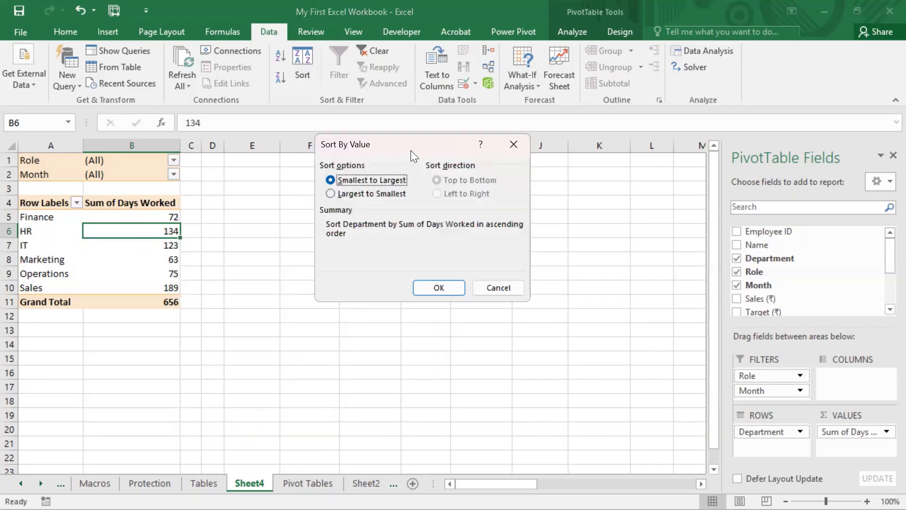
pyautogui.moveTo(410, 150); pyautogui.dragTo(340, 138)
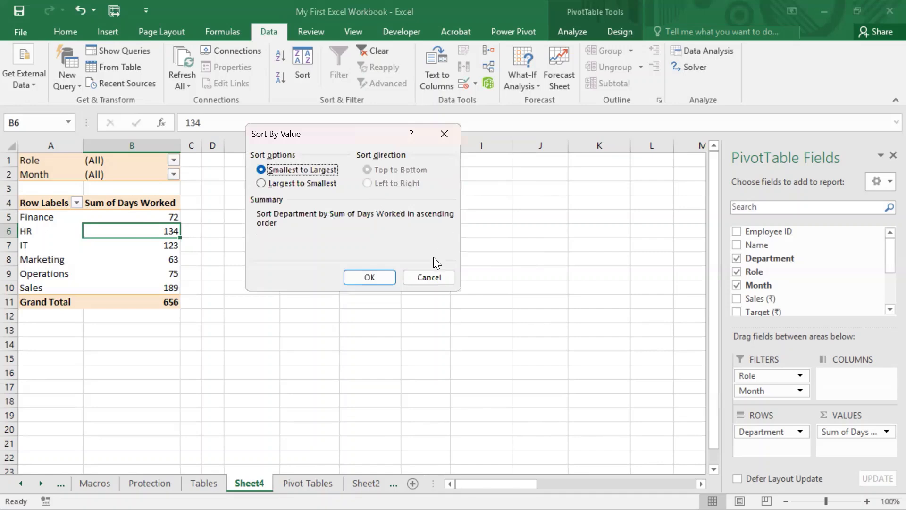
pyautogui.click(427, 277)
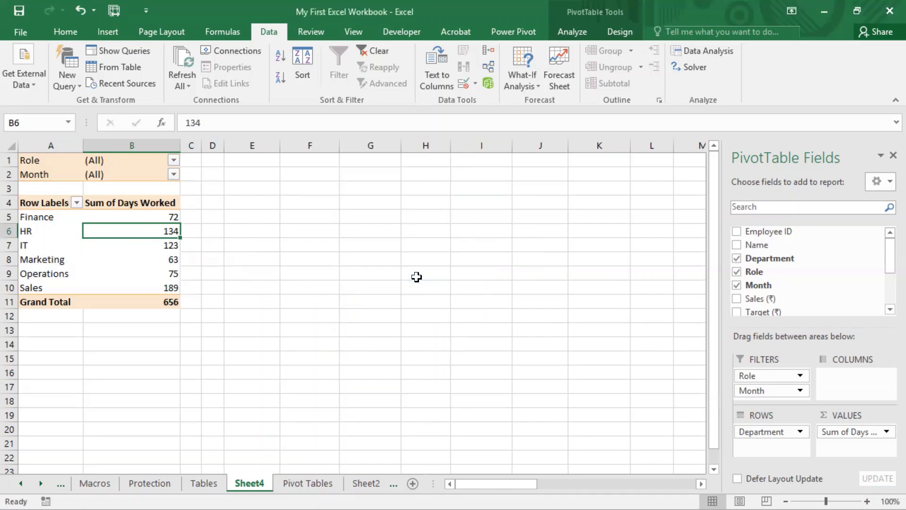
pyautogui.rightClick(170, 232)
pyautogui.moveTo(256, 309)
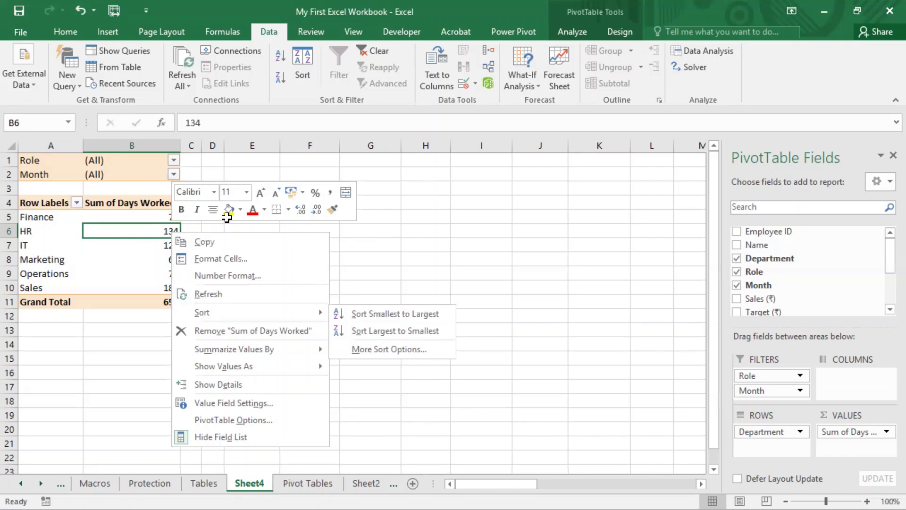
pyautogui.click(238, 105)
pyautogui.click(227, 30)
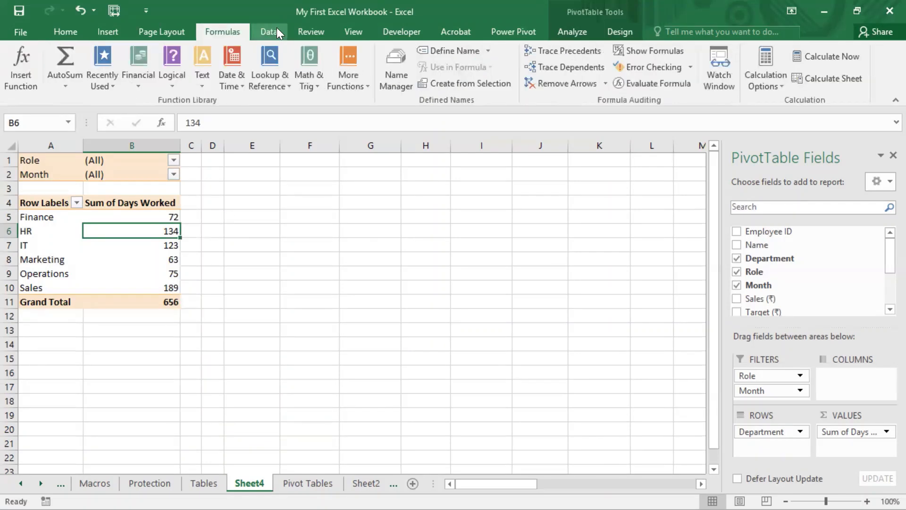
pyautogui.click(273, 29)
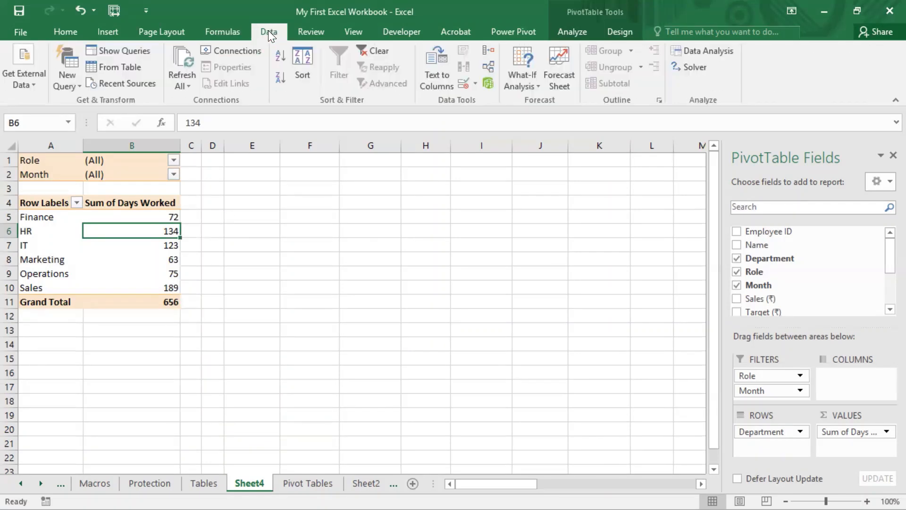
# - Sort the departments by Sum of Days Worked from Largest to Smallest
pyautogui.click(165, 274)
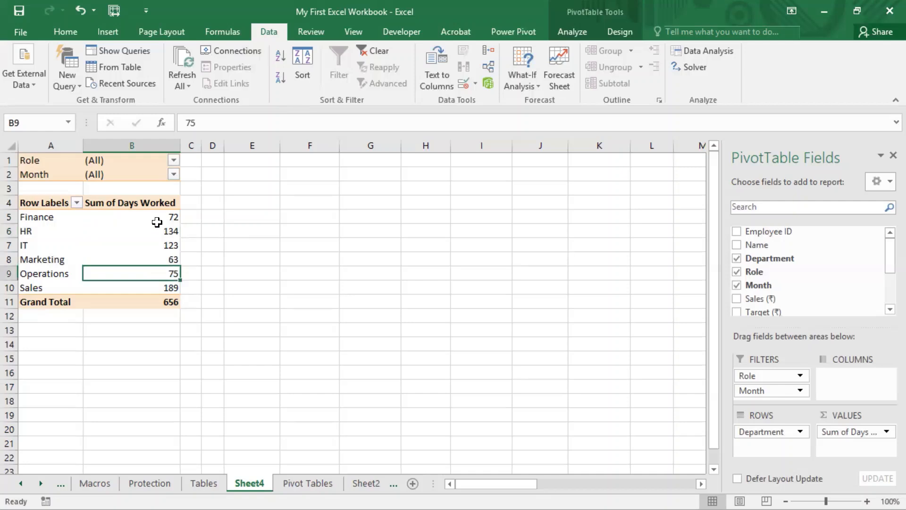
pyautogui.click(169, 220)
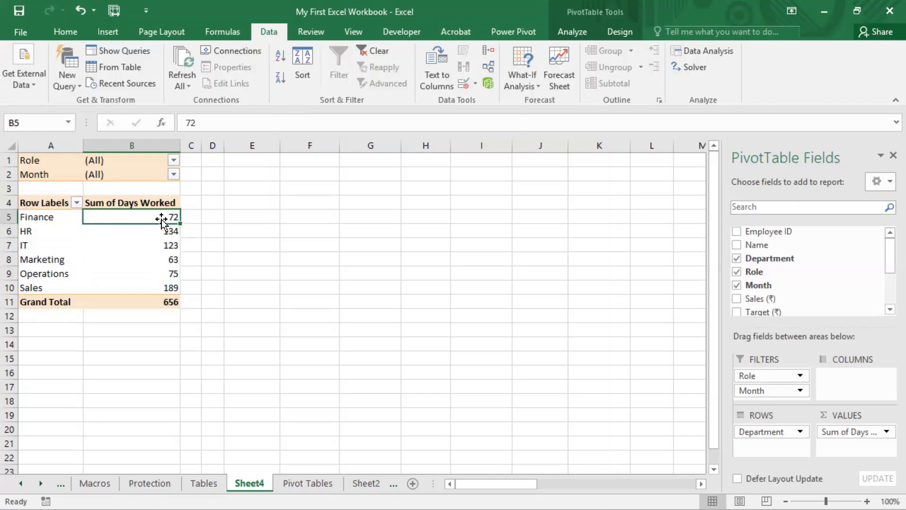
pyautogui.click(146, 202)
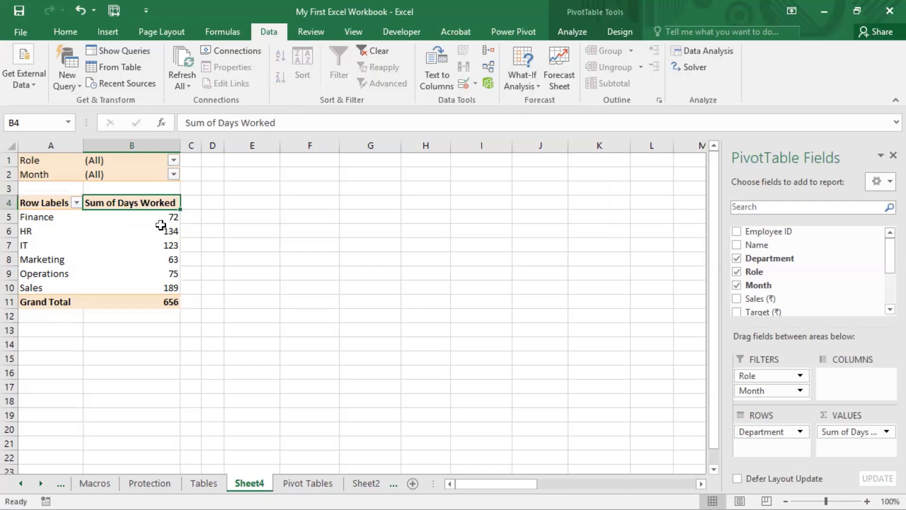
pyautogui.moveTo(159, 220); pyautogui.dragTo(166, 282)
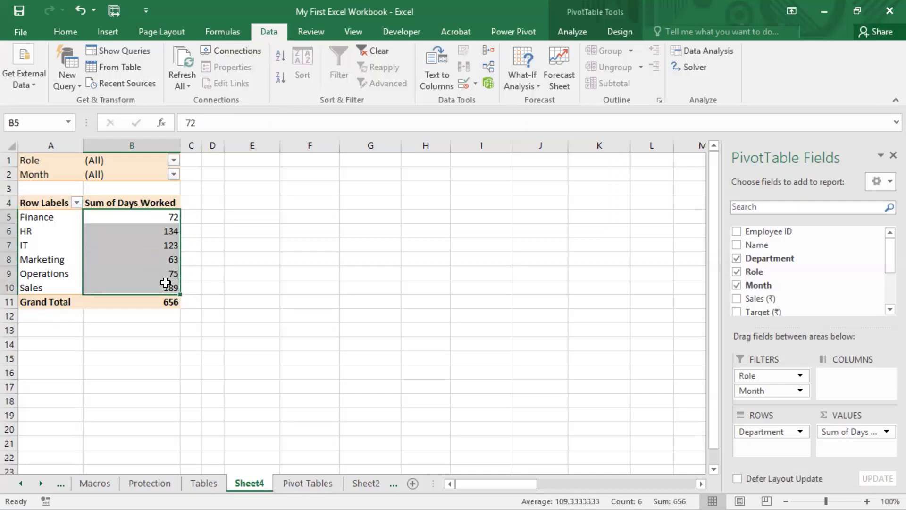
pyautogui.click(173, 216)
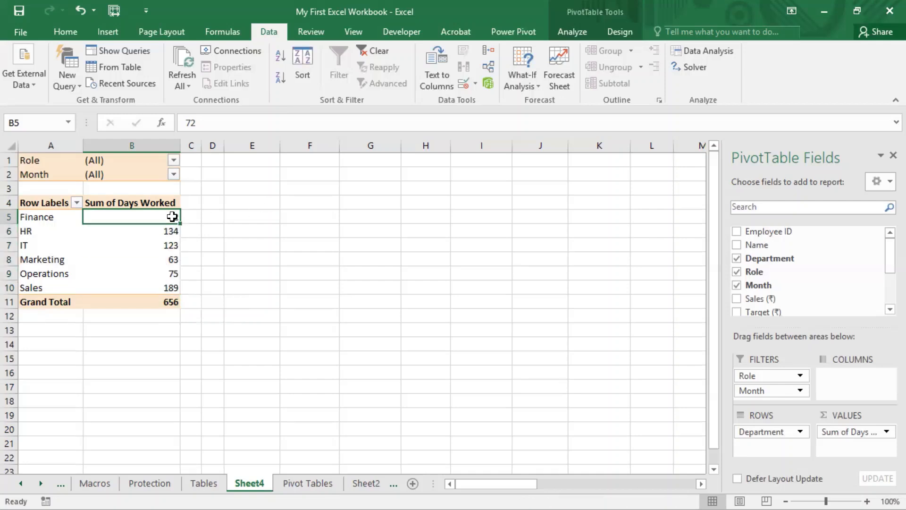
pyautogui.click(300, 58)
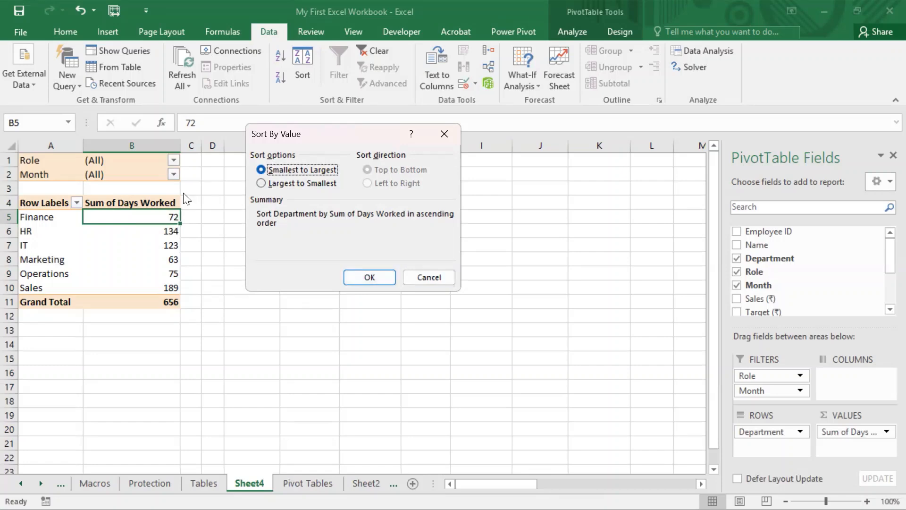
pyautogui.click(272, 182)
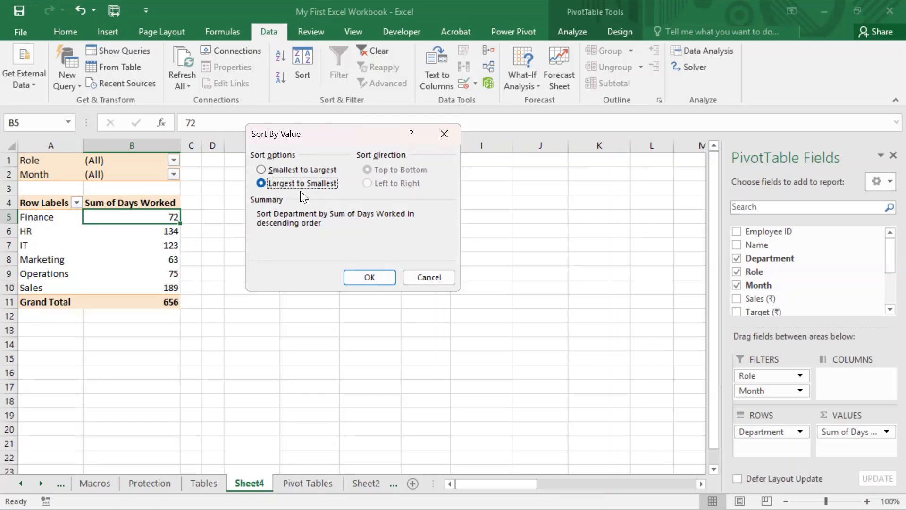
pyautogui.click(359, 277)
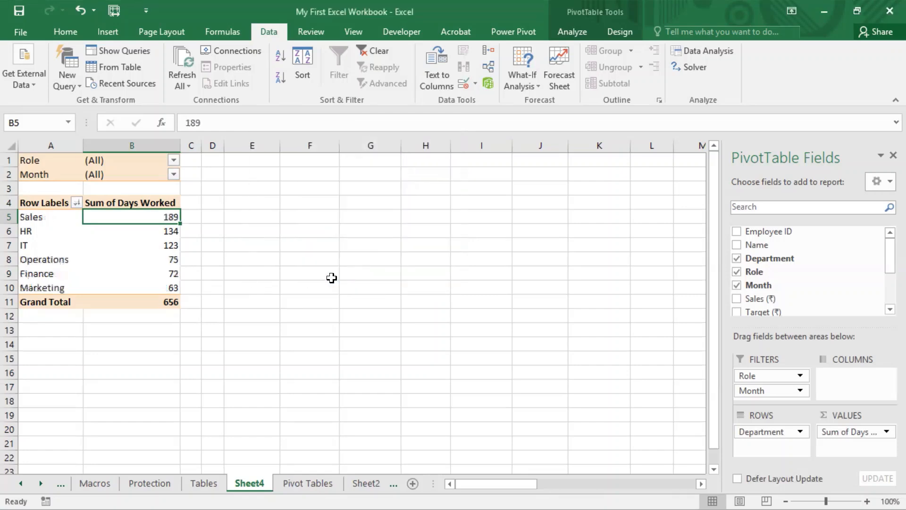
# - Examine the sorted department rows and the Row Labels sort and filter options
pyautogui.click(30, 216)
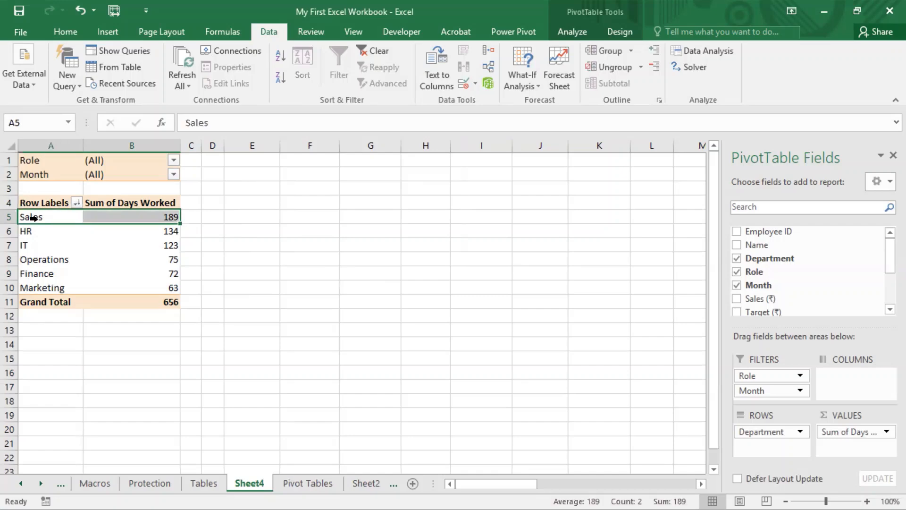
pyautogui.click(210, 230)
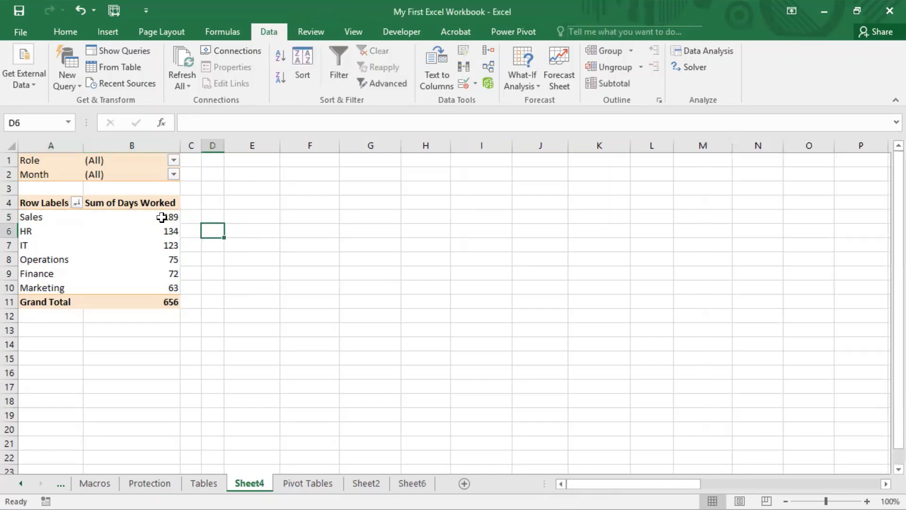
pyautogui.click(155, 218)
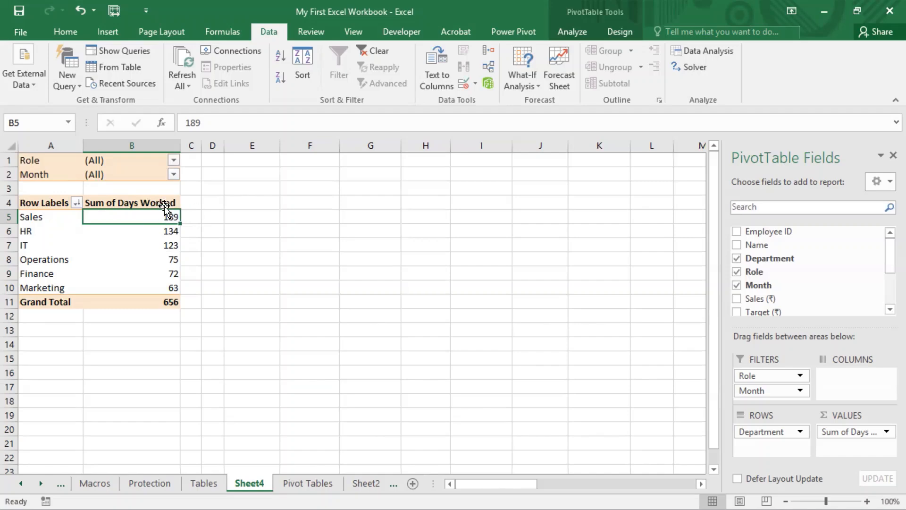
pyautogui.click(76, 203)
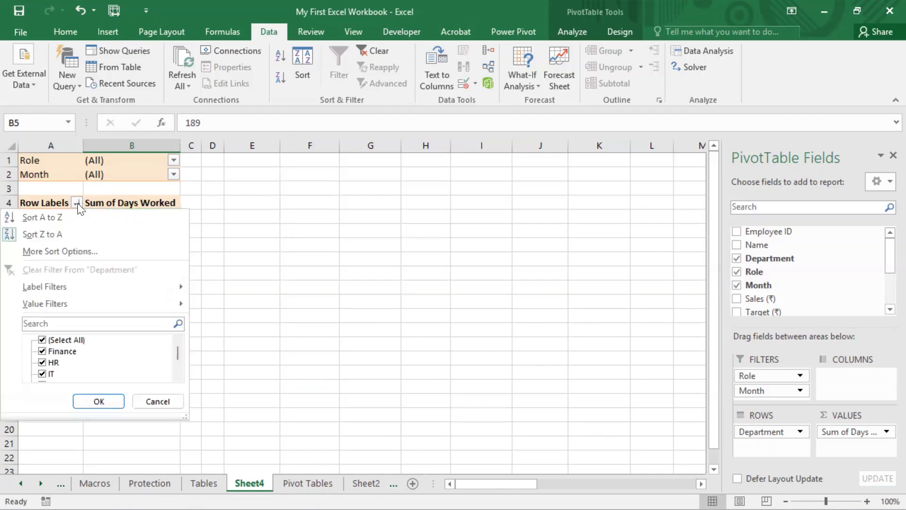
pyautogui.click(351, 242)
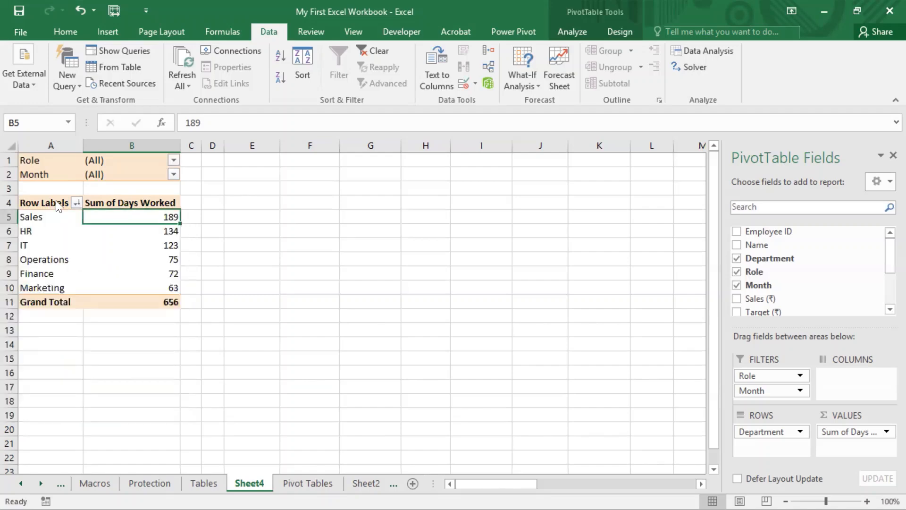
pyautogui.press('super+shift+s')
pyautogui.moveTo(14, 191)
pyautogui.mouseDown()
pyautogui.moveTo(60, 217)
pyautogui.moveTo(91, 209)
pyautogui.mouseUp()
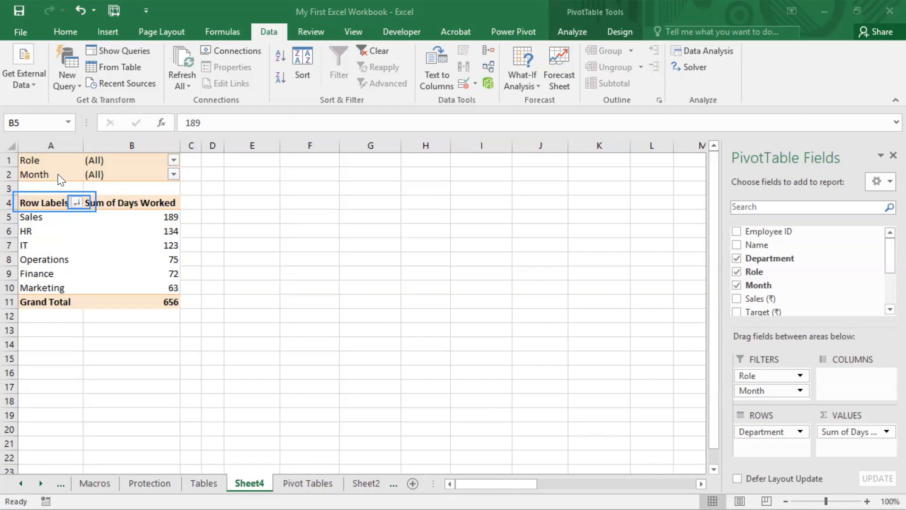
# - Sort the departments in ascending order (A to Z) by Department using More Sort Options
pyautogui.click(75, 202)
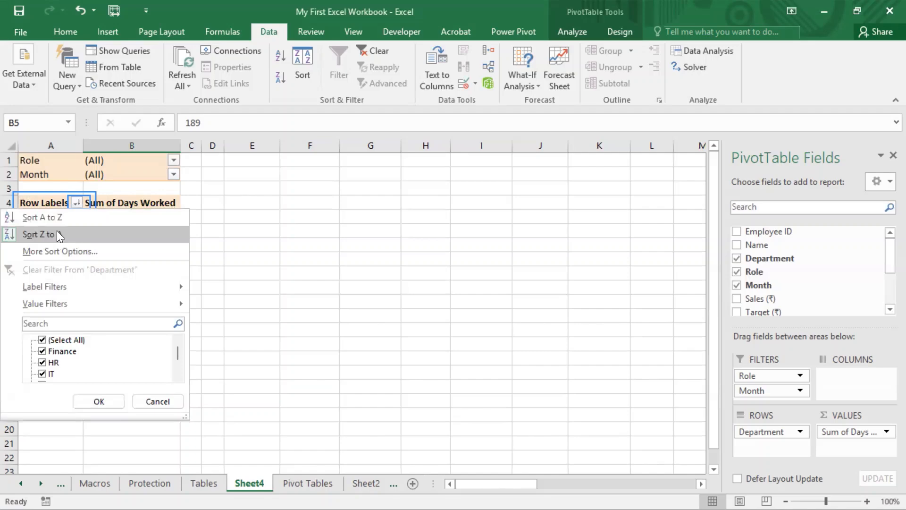
pyautogui.click(67, 254)
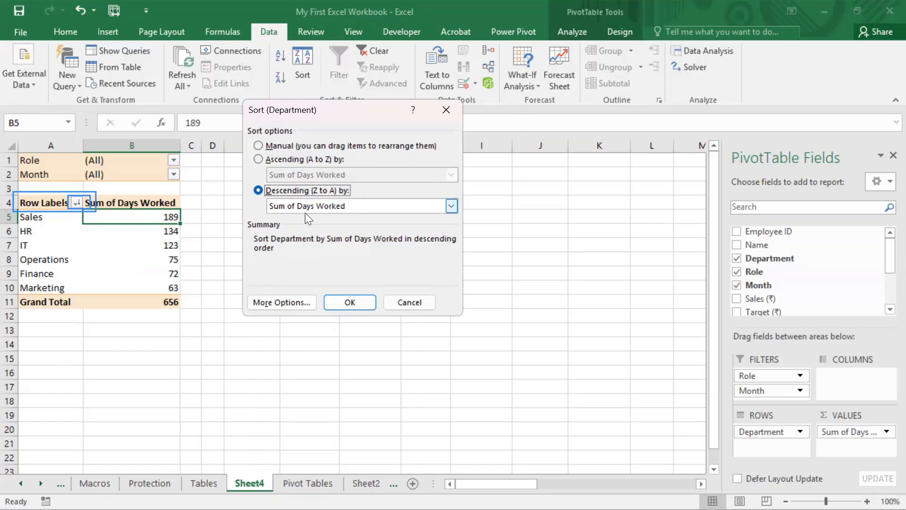
pyautogui.click(298, 147)
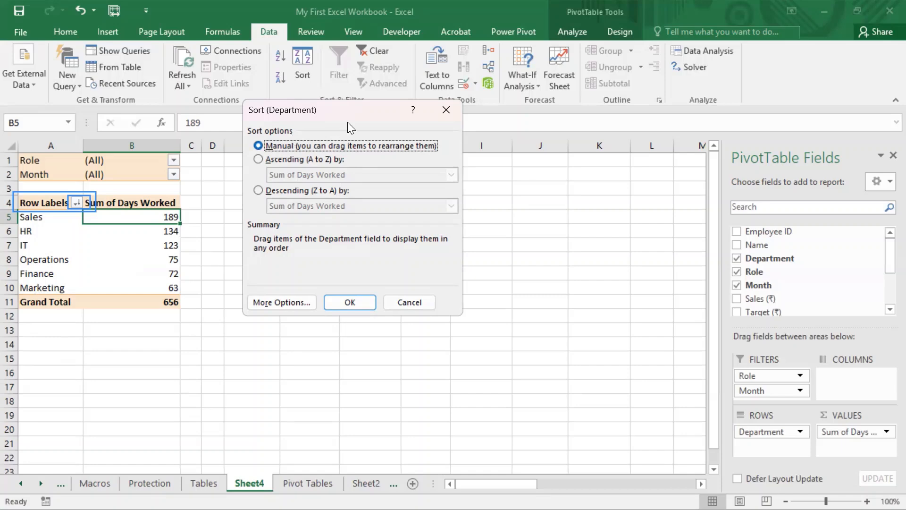
pyautogui.click(262, 161)
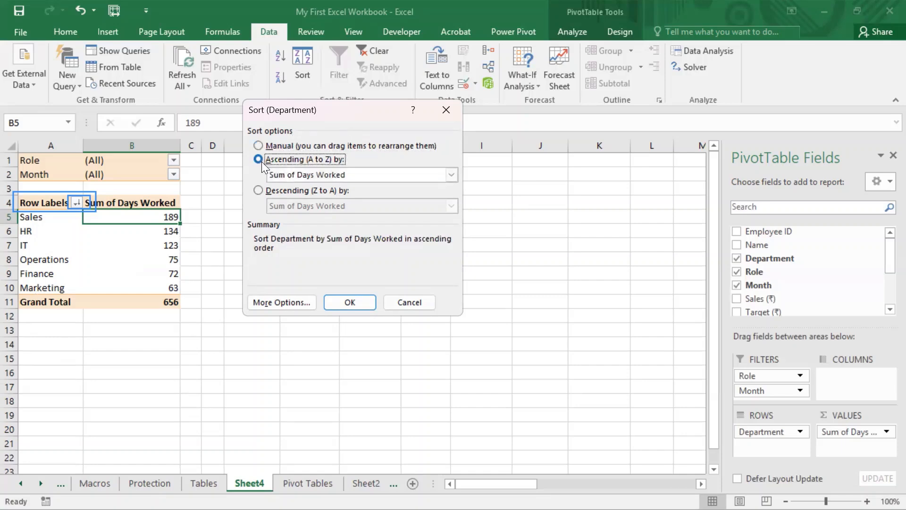
pyautogui.click(428, 177)
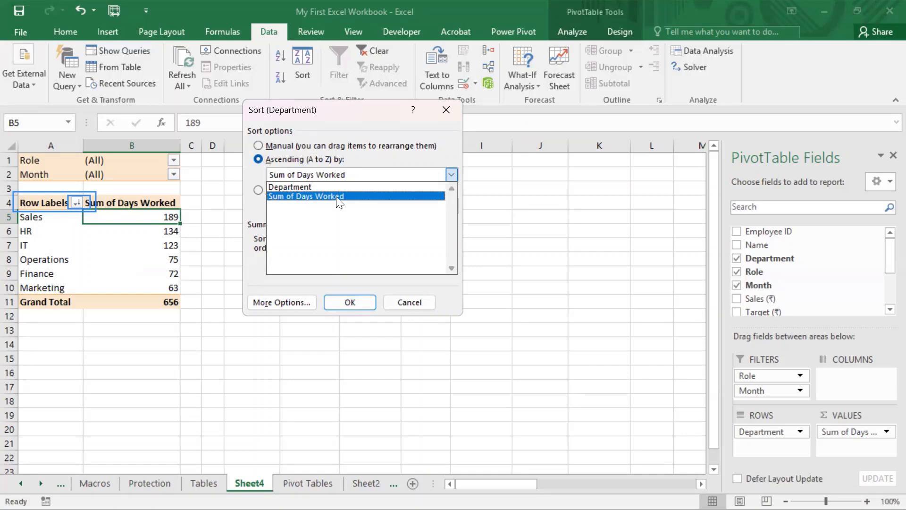
pyautogui.click(300, 186)
pyautogui.press('Return')
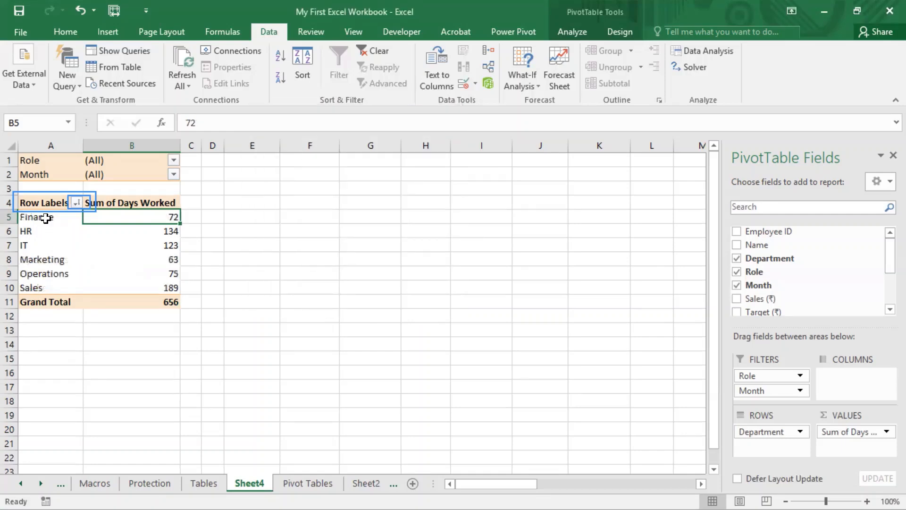
pyautogui.moveTo(45, 218); pyautogui.dragTo(47, 288)
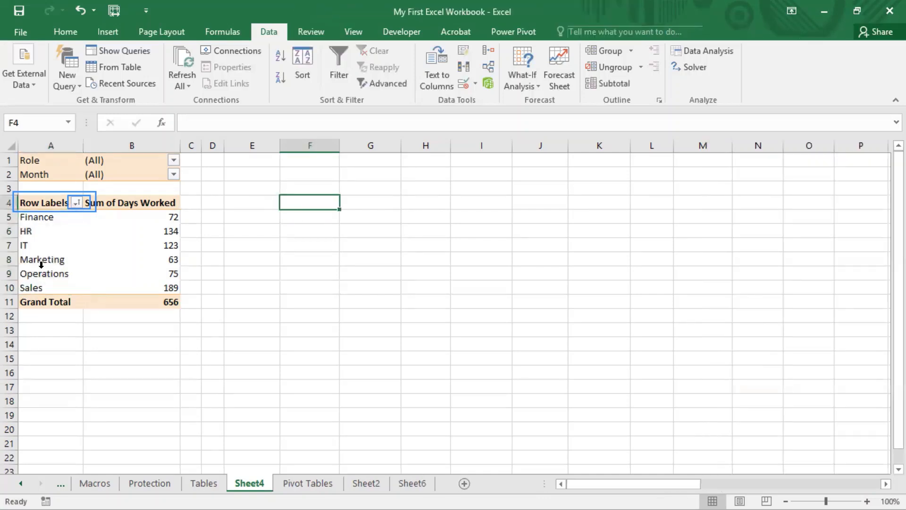
pyautogui.click(76, 203)
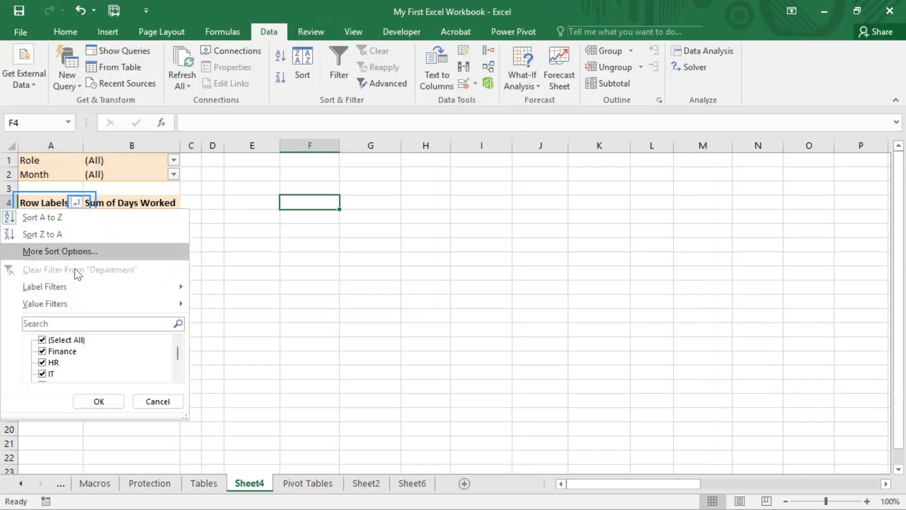
pyautogui.click(77, 253)
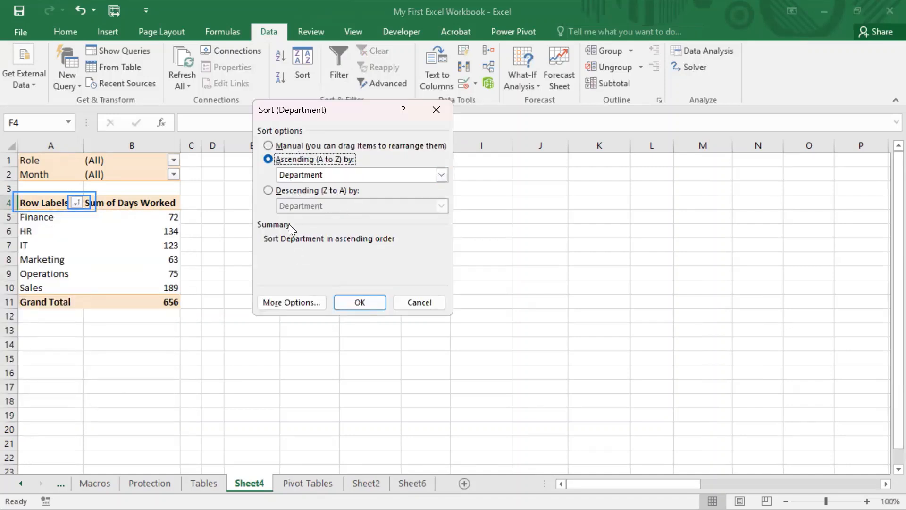
pyautogui.click(273, 191)
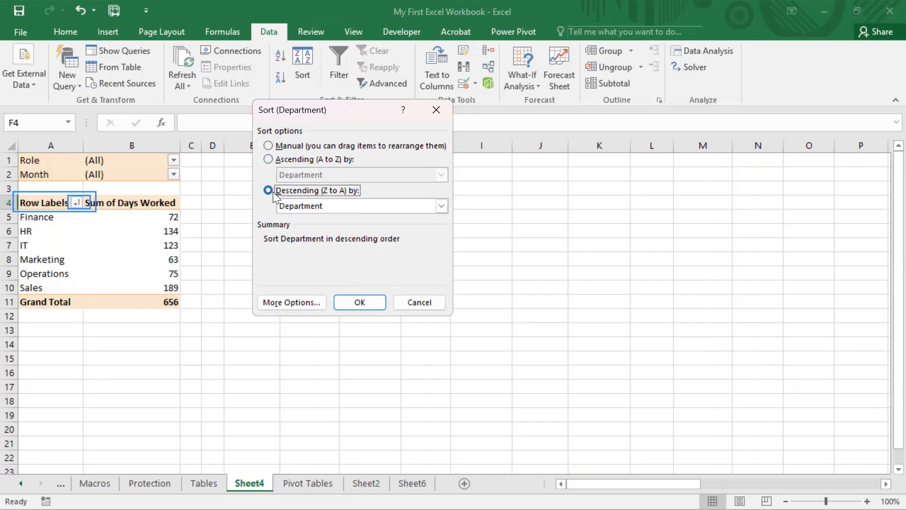
pyautogui.click(335, 206)
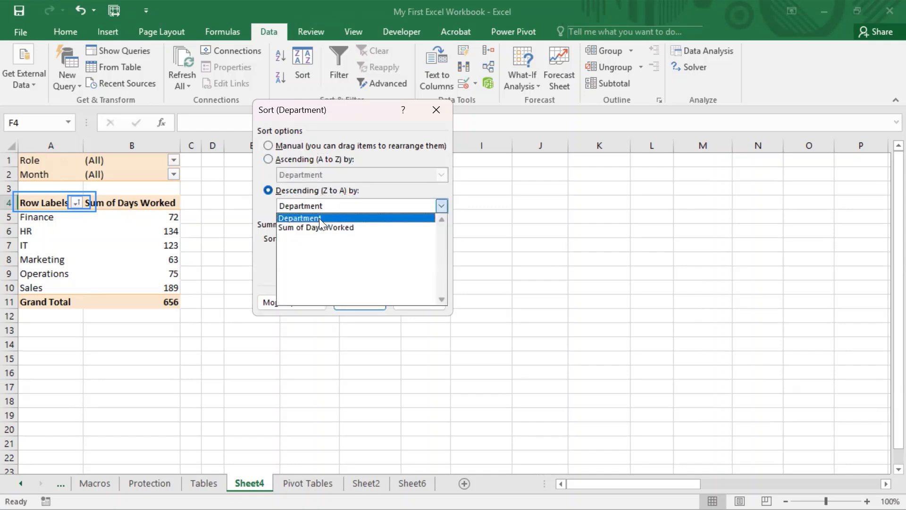
pyautogui.click(341, 217)
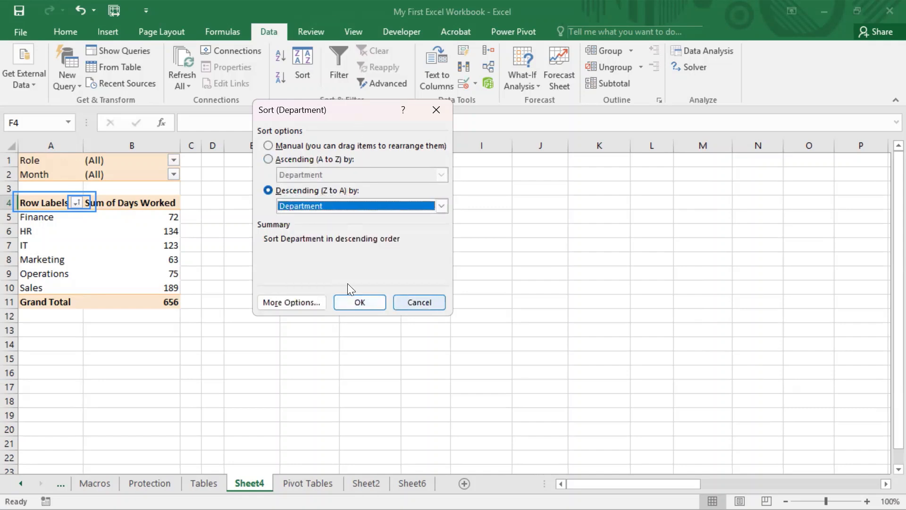
pyautogui.hotkey('alt', 'r')
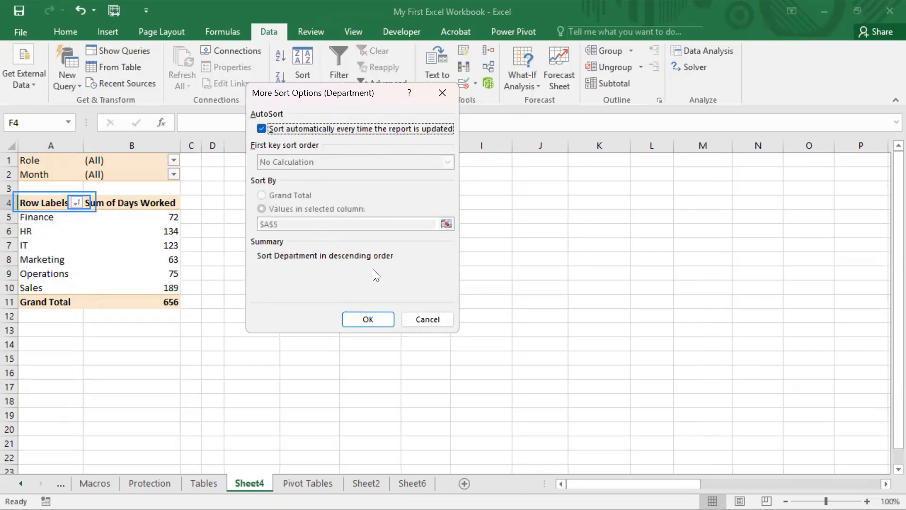
pyautogui.click(418, 317)
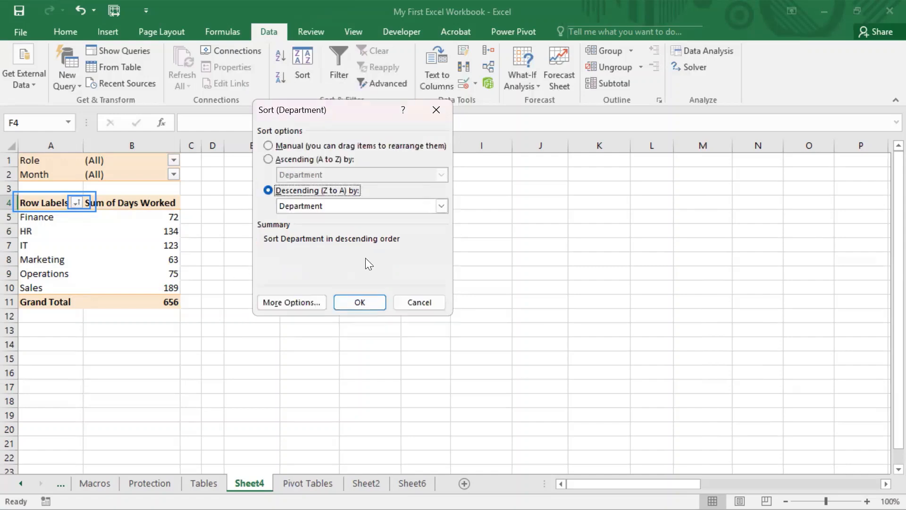
pyautogui.click(419, 302)
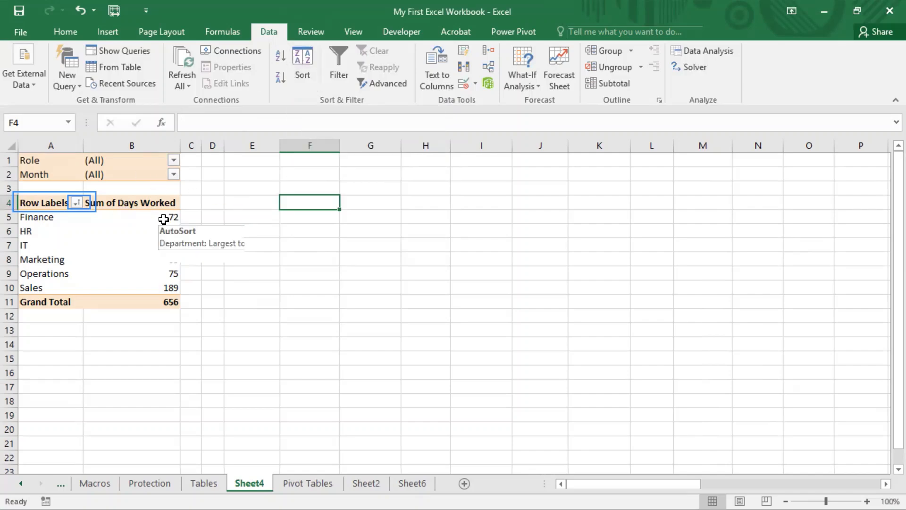
pyautogui.rightClick(165, 220)
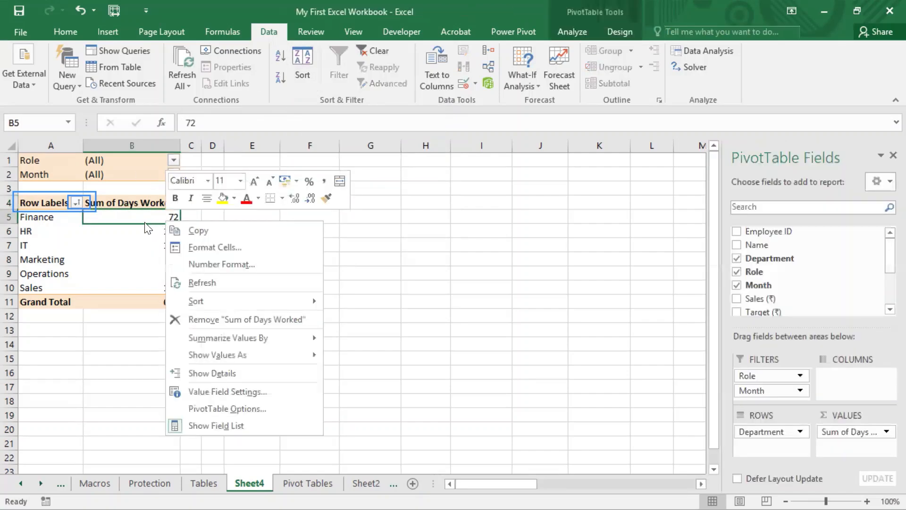
pyautogui.moveTo(233, 306)
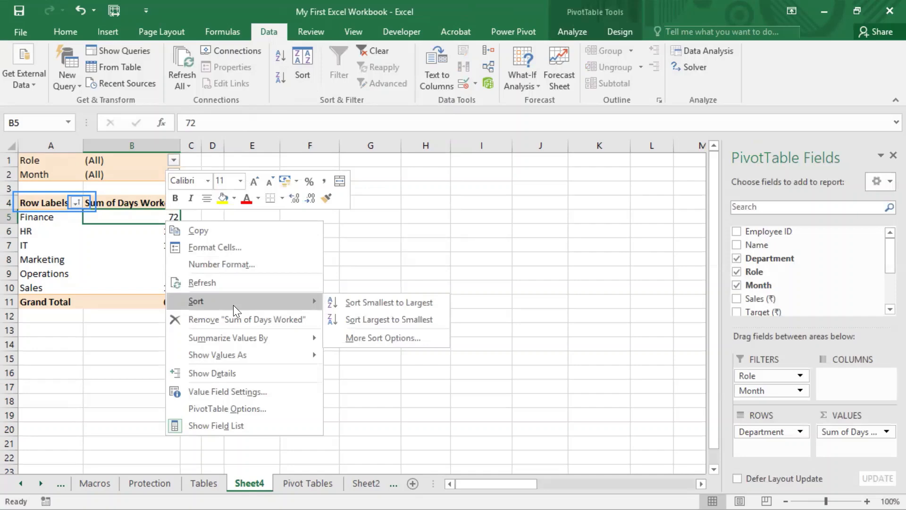
pyautogui.click(486, 250)
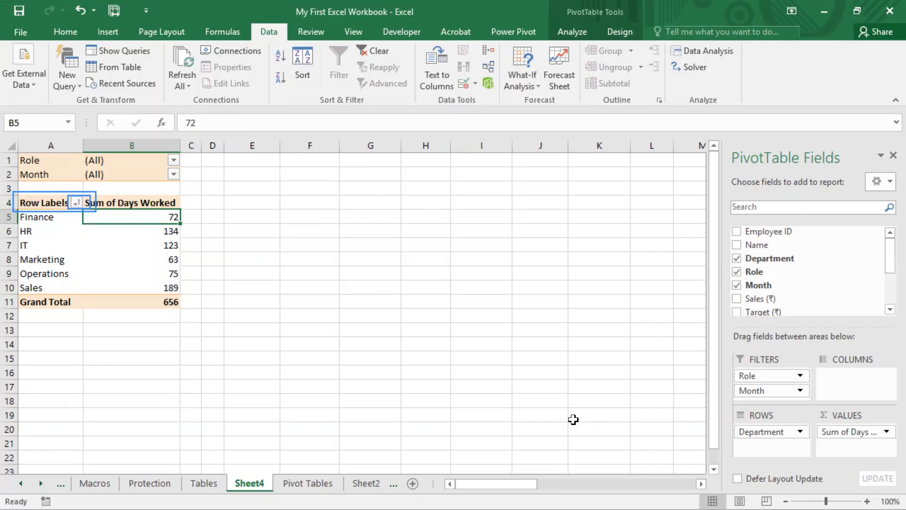
pyautogui.click(76, 202)
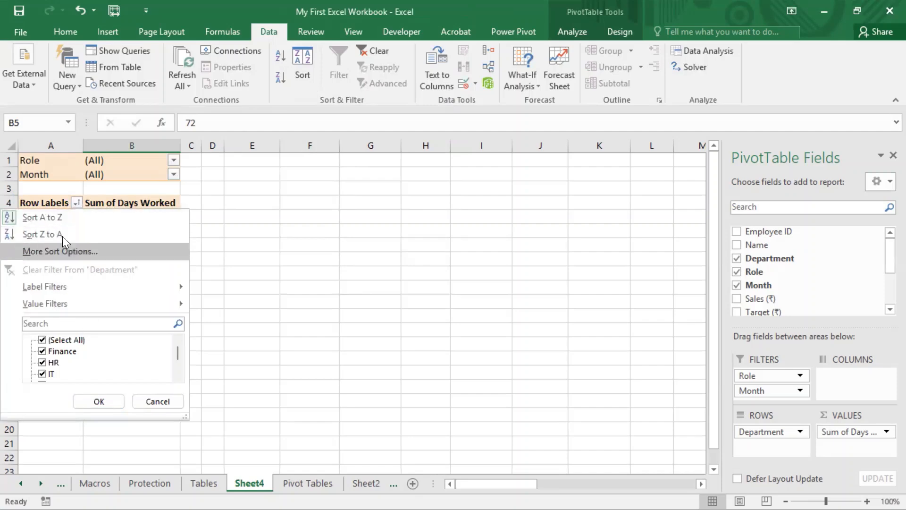
pyautogui.click(432, 231)
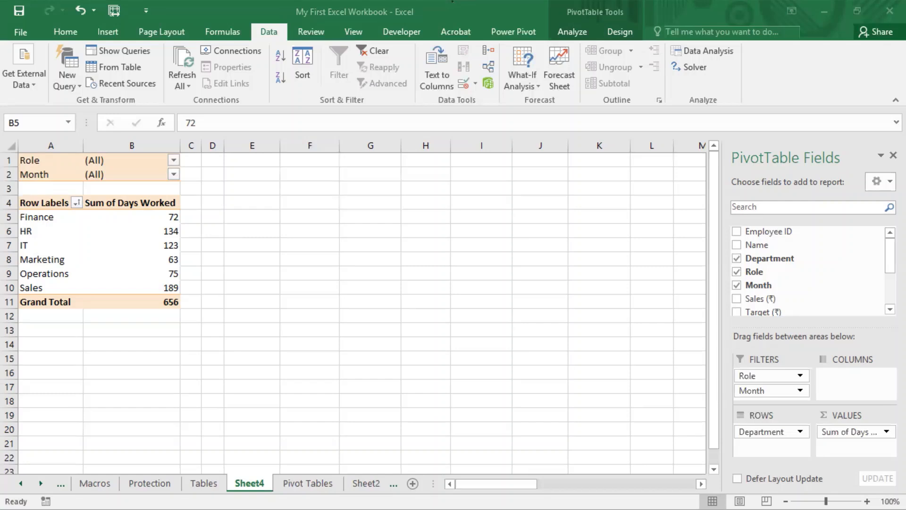
pyautogui.click(72, 110)
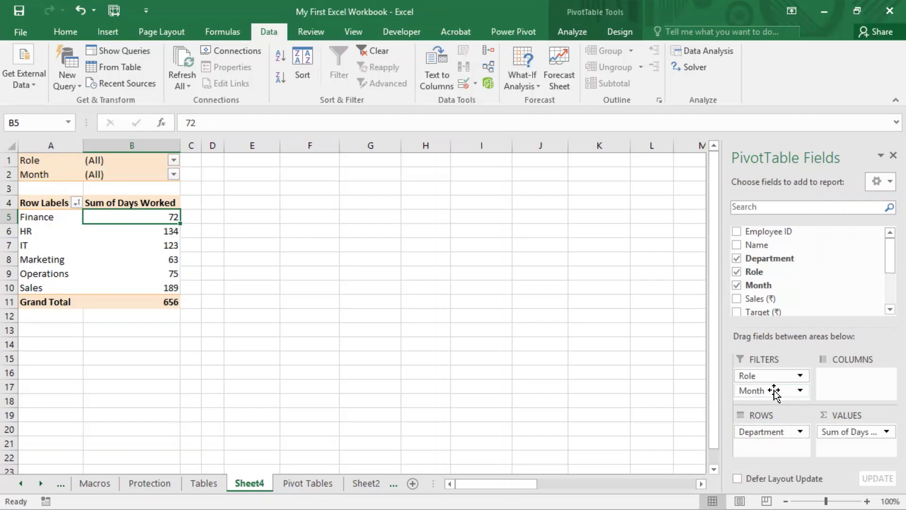
# - Move the Month field from Filters to Columns and add the Name field under Department in Rows
pyautogui.moveTo(773, 392); pyautogui.dragTo(827, 389)
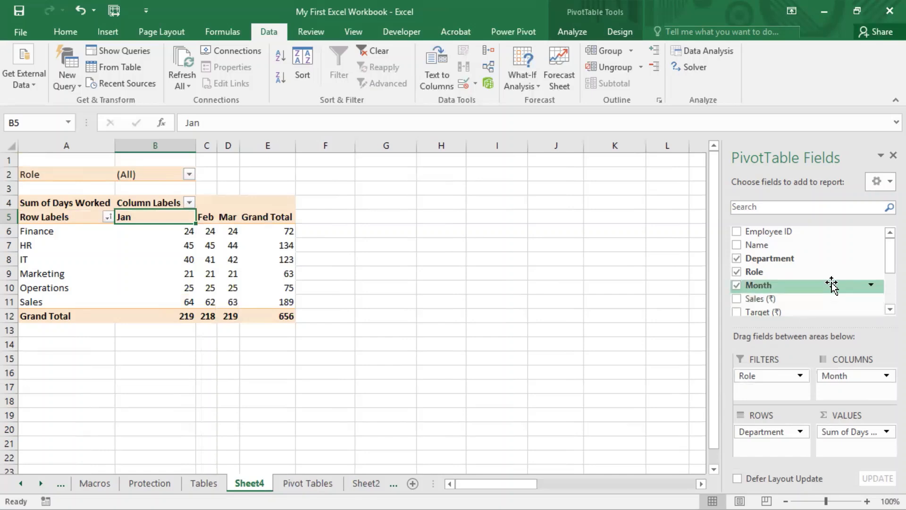
pyautogui.moveTo(752, 245); pyautogui.dragTo(772, 454)
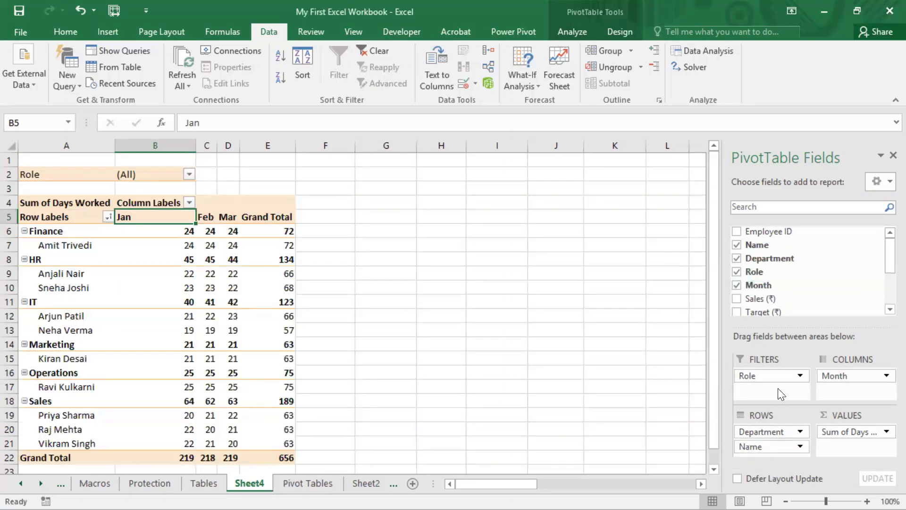
# - Remove the Role filter field and delete the two empty rows above the pivot table
pyautogui.moveTo(775, 379); pyautogui.dragTo(585, 289)
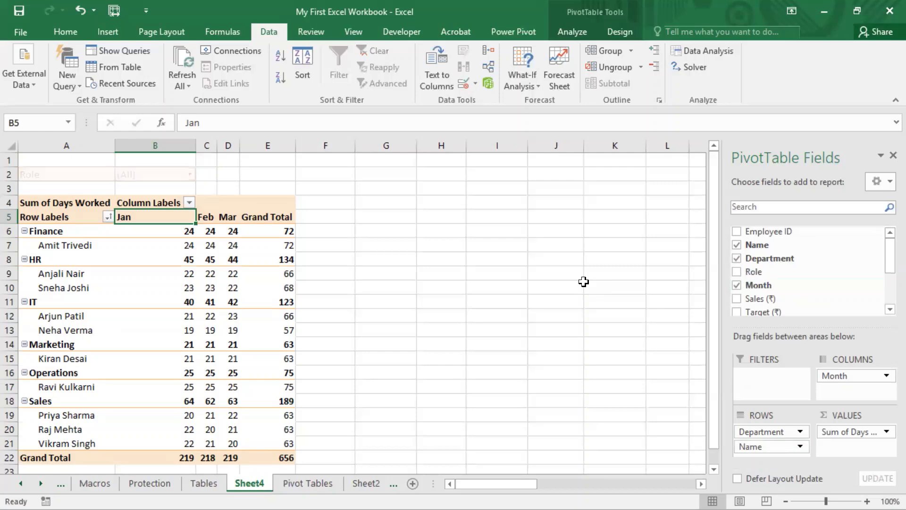
pyautogui.moveTo(12, 162); pyautogui.dragTo(9, 176)
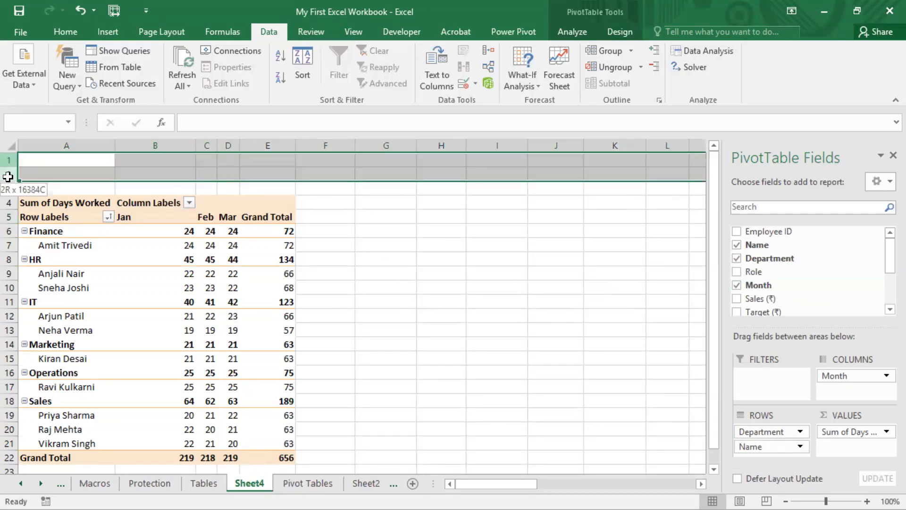
pyautogui.rightClick(9, 176)
pyautogui.click(45, 294)
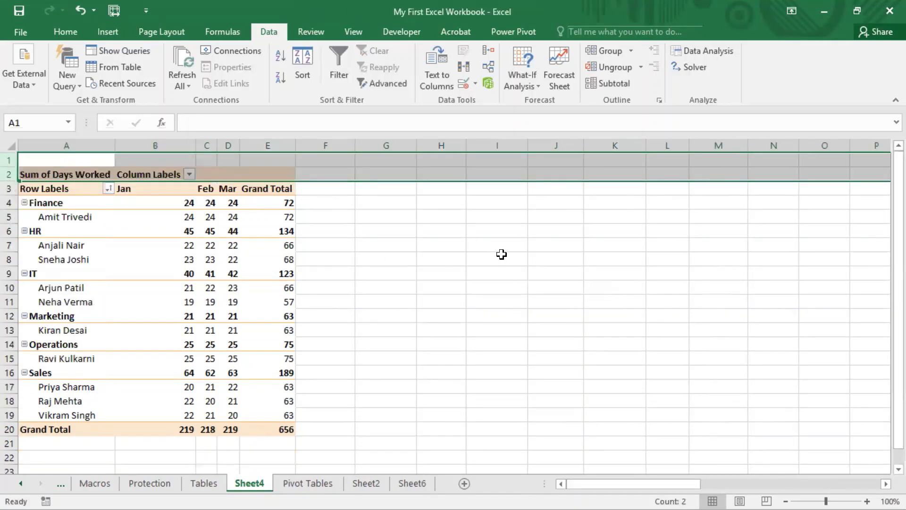
# - Sort the departments by Grand Total from Largest to Smallest
pyautogui.click(498, 246)
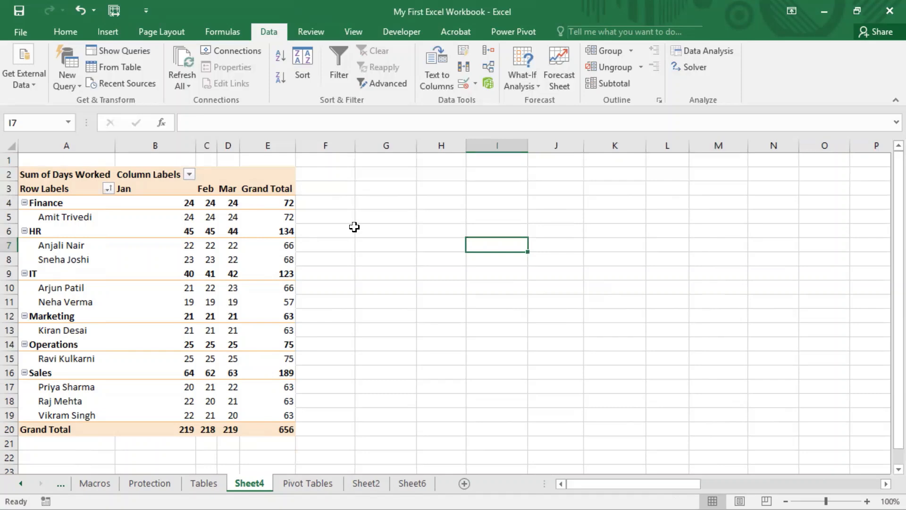
pyautogui.click(324, 254)
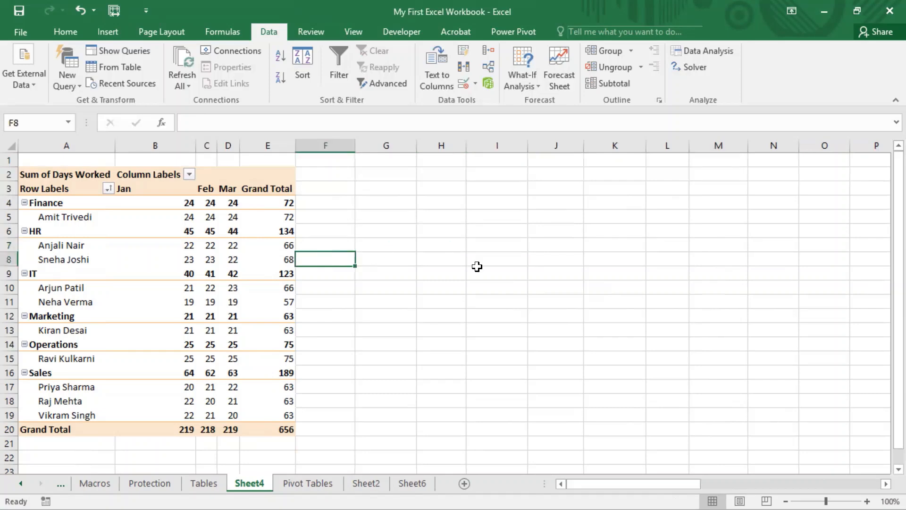
pyautogui.click(289, 286)
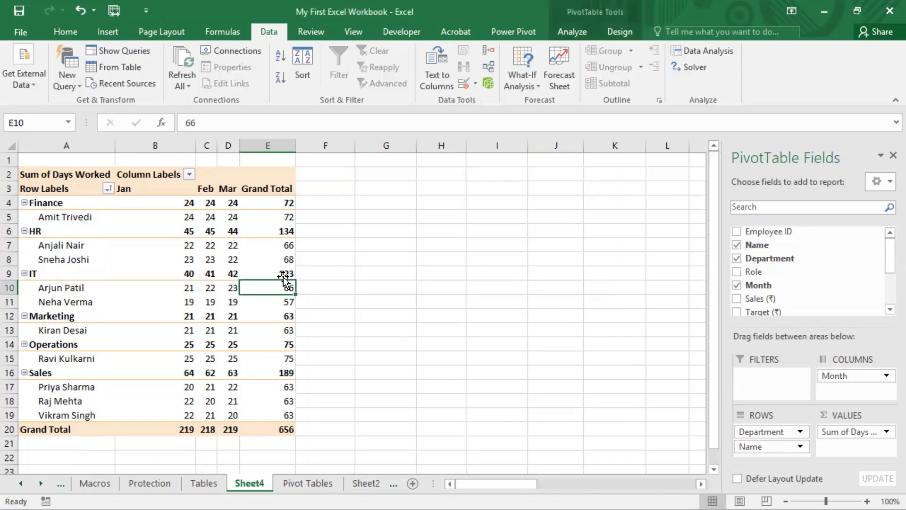
pyautogui.click(283, 229)
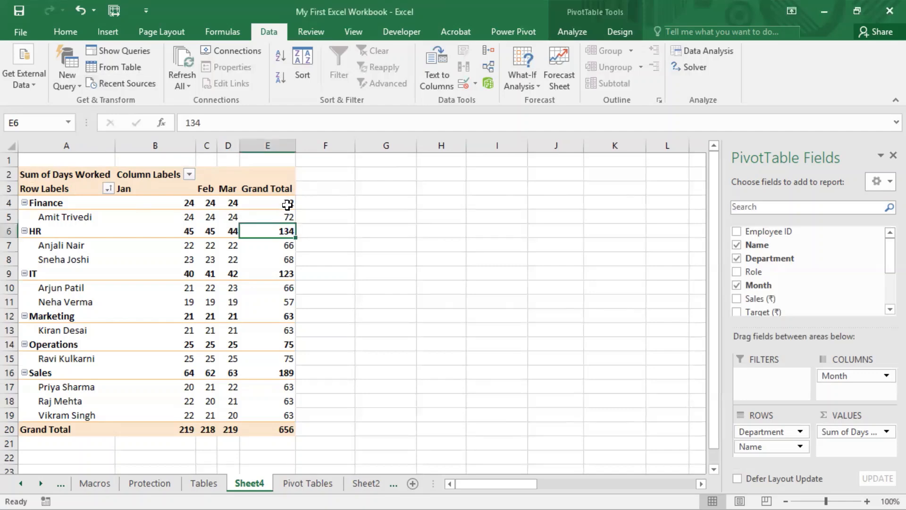
pyautogui.click(272, 202)
pyautogui.rightClick(272, 202)
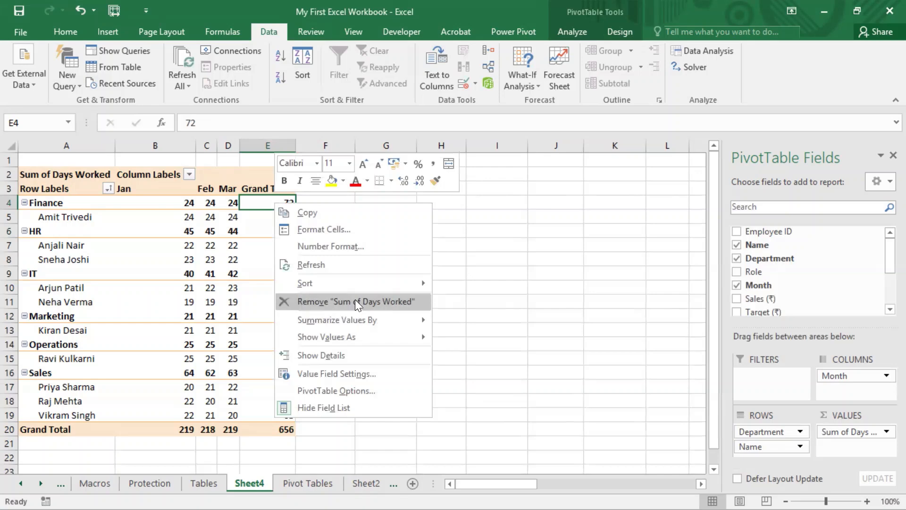
pyautogui.moveTo(362, 283)
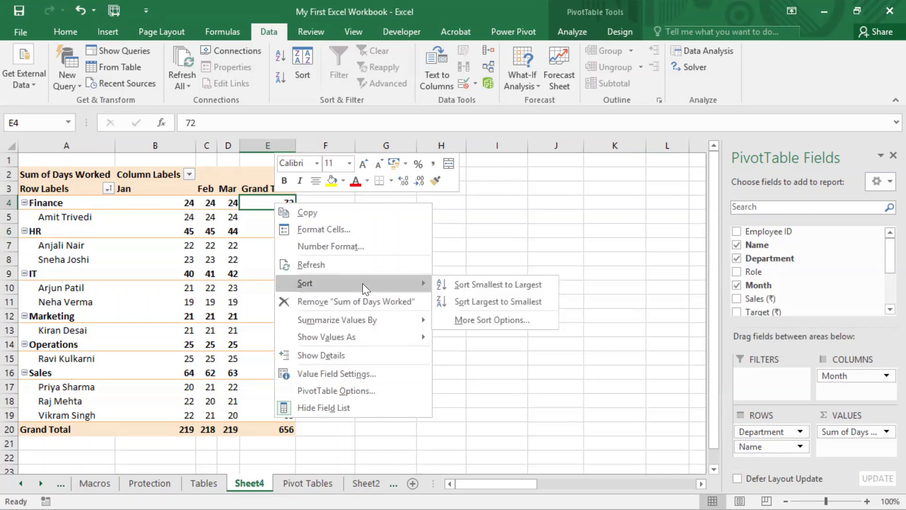
pyautogui.click(478, 302)
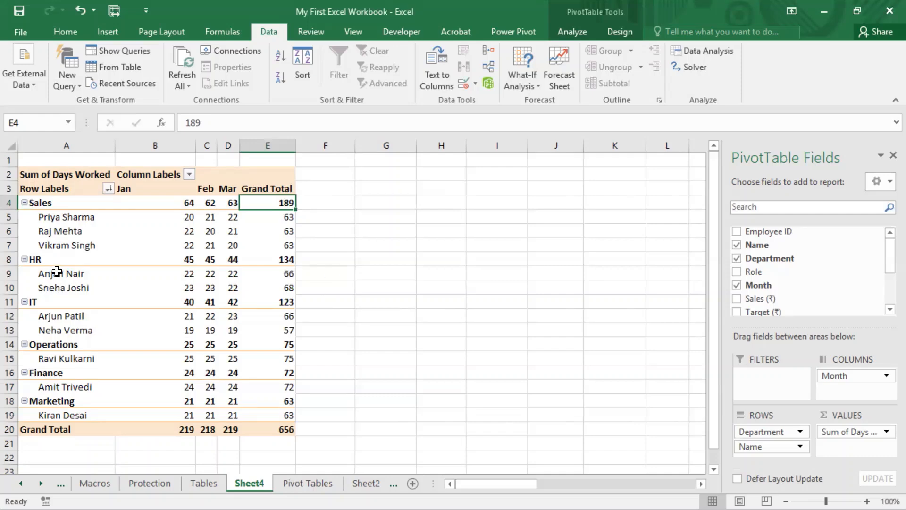
# - Select the HR employees' names and their Grand Total values to examine them
pyautogui.moveTo(57, 274); pyautogui.dragTo(60, 285)
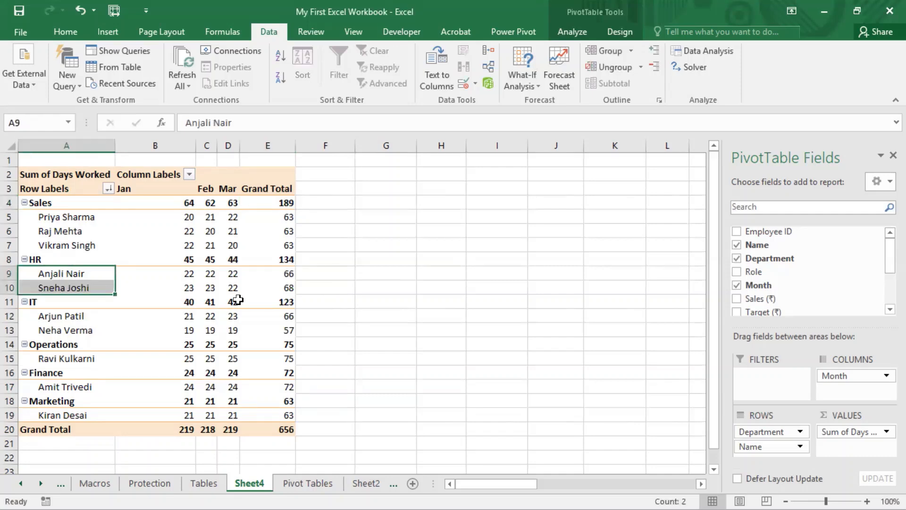
pyautogui.click(287, 274)
pyautogui.moveTo(287, 274); pyautogui.dragTo(288, 287)
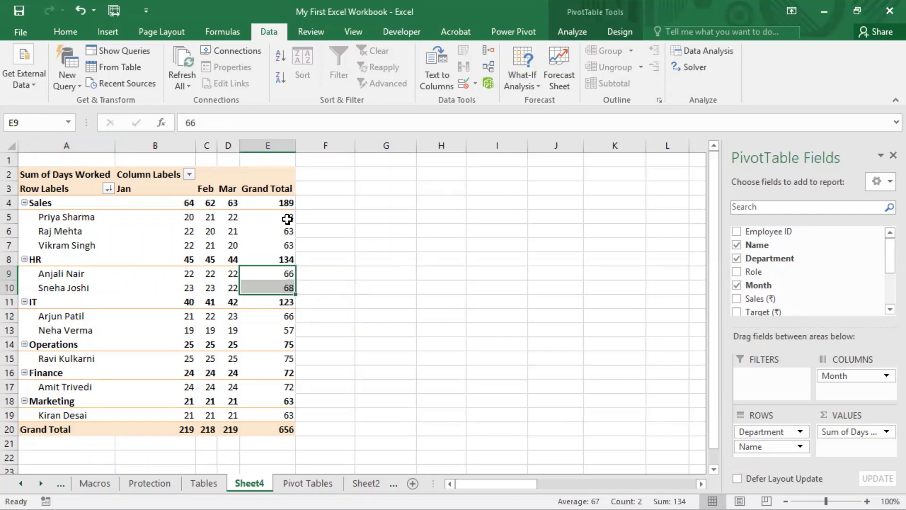
# - Select the Sales employees' names to examine their order
pyautogui.moveTo(287, 219)
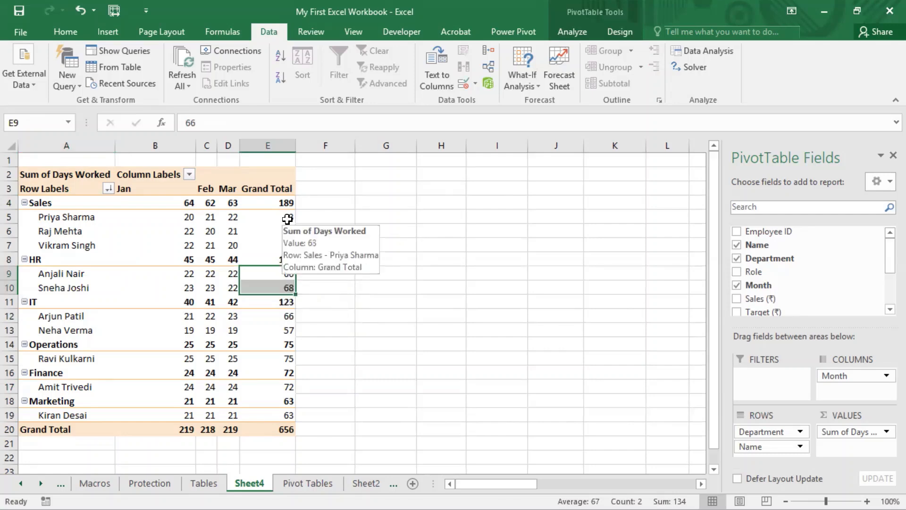
pyautogui.click(366, 218)
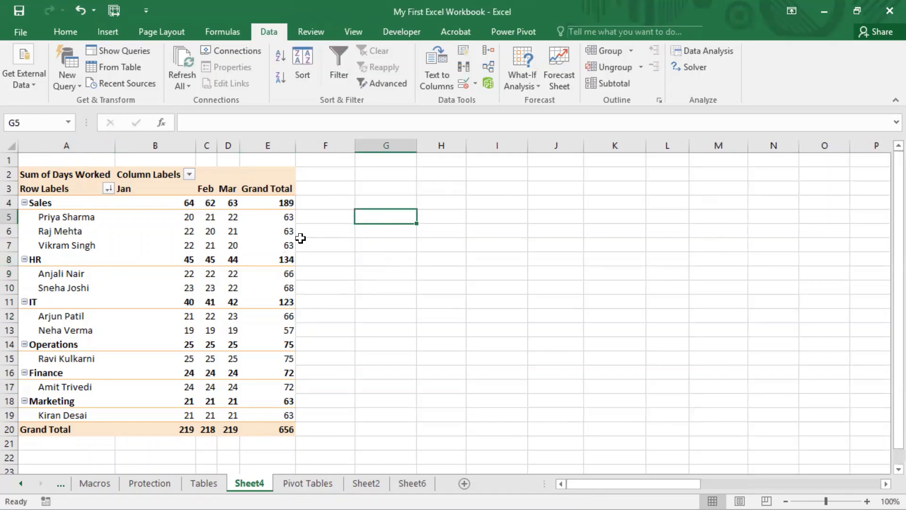
pyautogui.rightClick(282, 220)
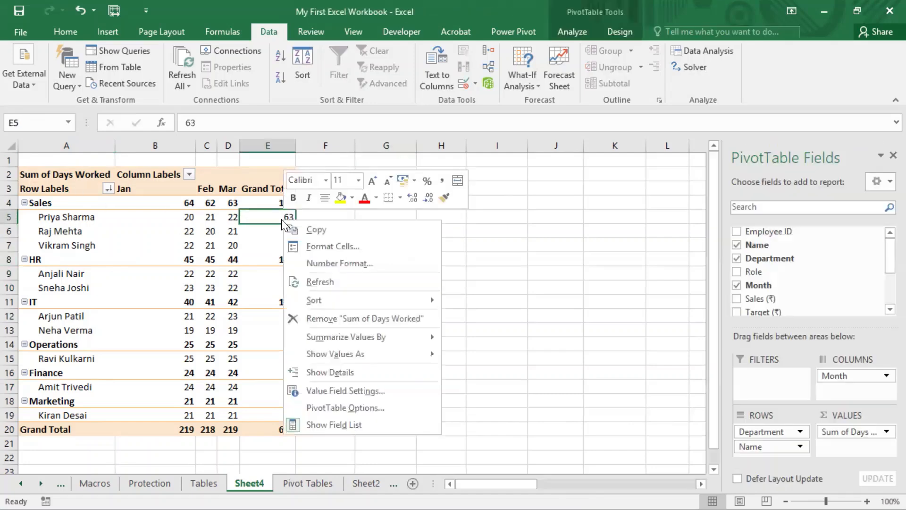
pyautogui.click(84, 229)
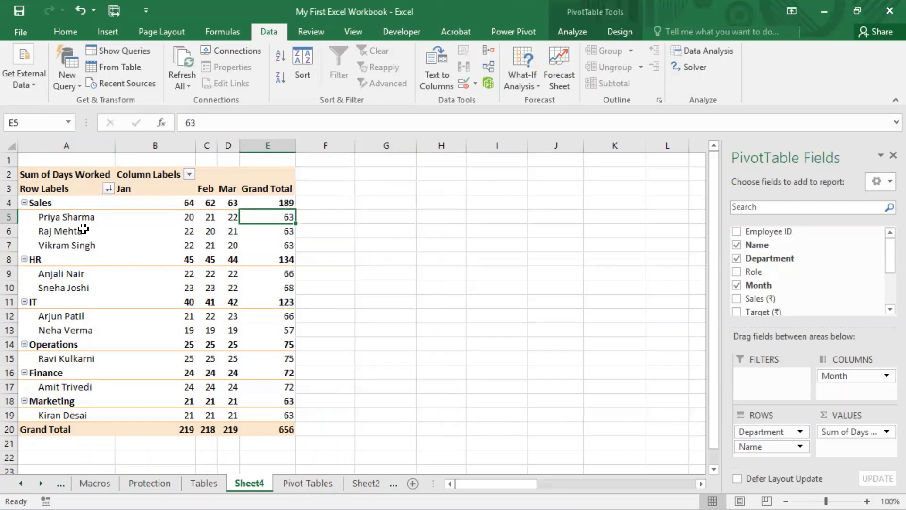
pyautogui.moveTo(63, 219); pyautogui.dragTo(59, 244)
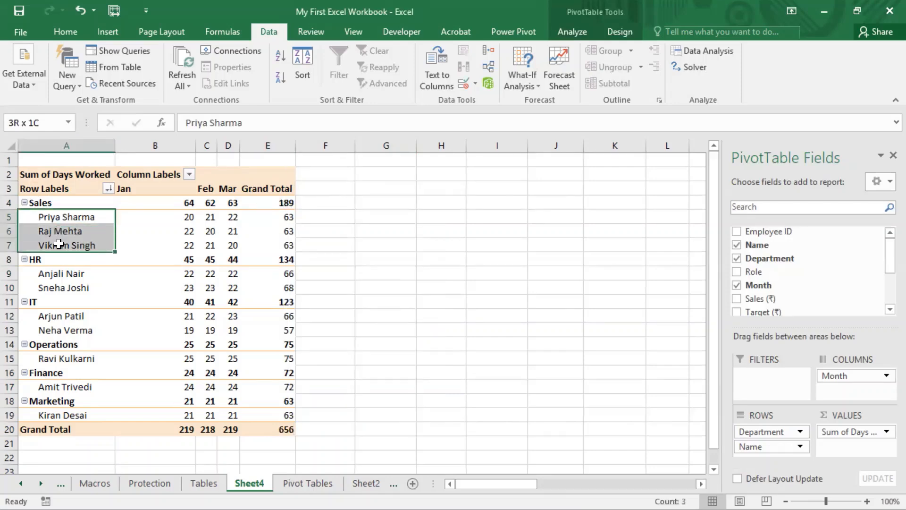
pyautogui.click(334, 232)
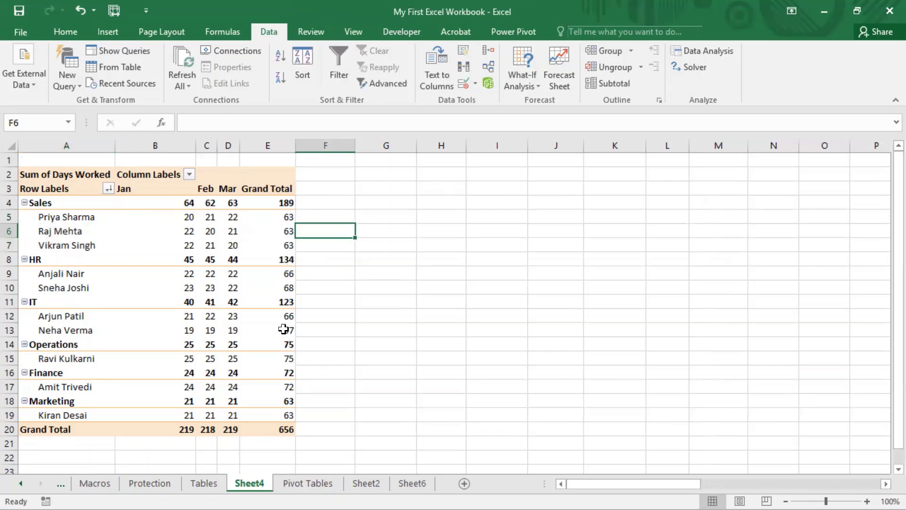
# - Sort the employees within each department by Grand Total from Largest to Smallest
pyautogui.moveTo(284, 323)
pyautogui.rightClick(290, 276)
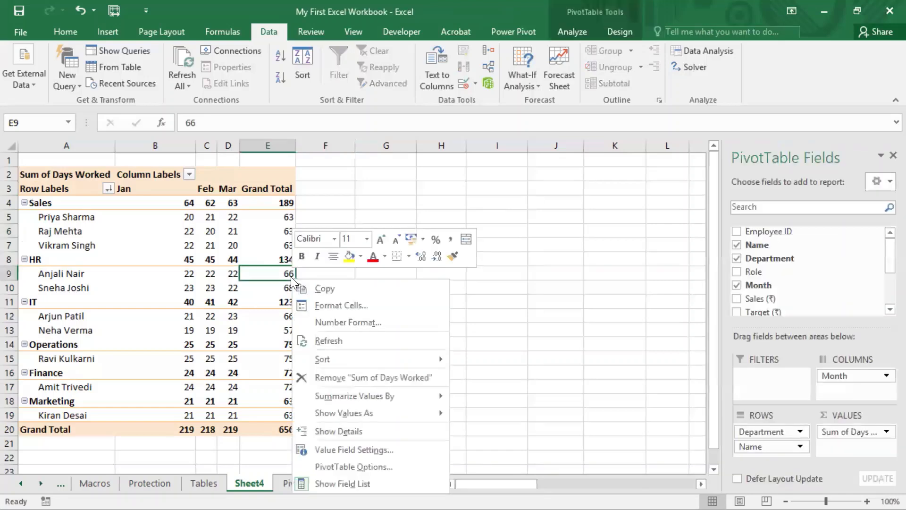
pyautogui.moveTo(338, 356)
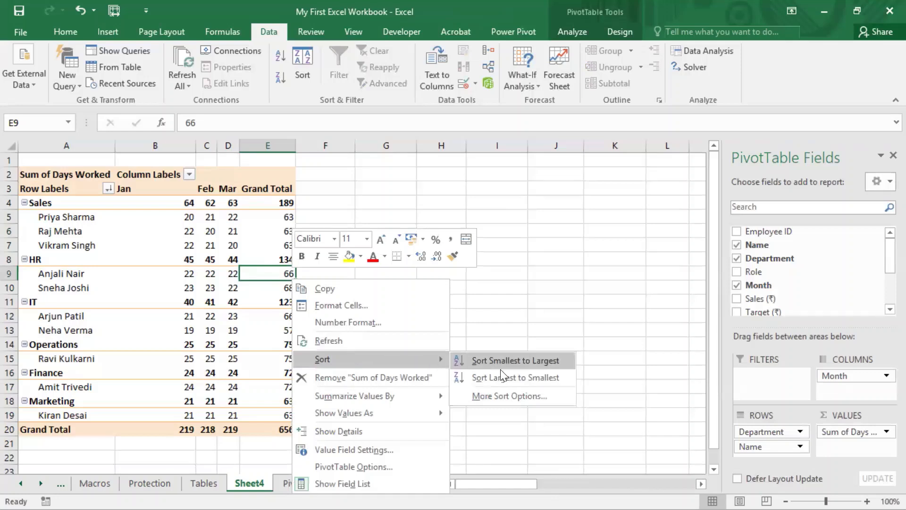
pyautogui.click(502, 378)
# - Select each department's employee Grand Total values to examine their order
pyautogui.click(364, 328)
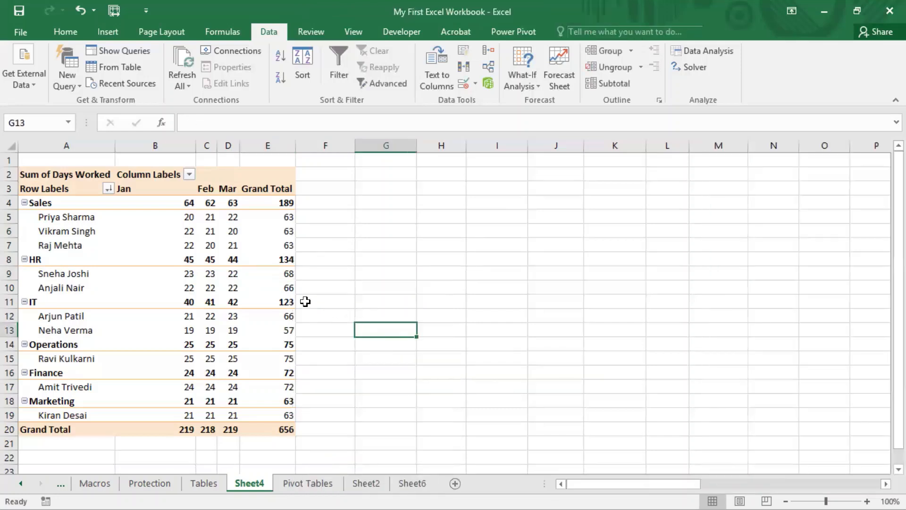
pyautogui.moveTo(291, 318); pyautogui.dragTo(289, 331)
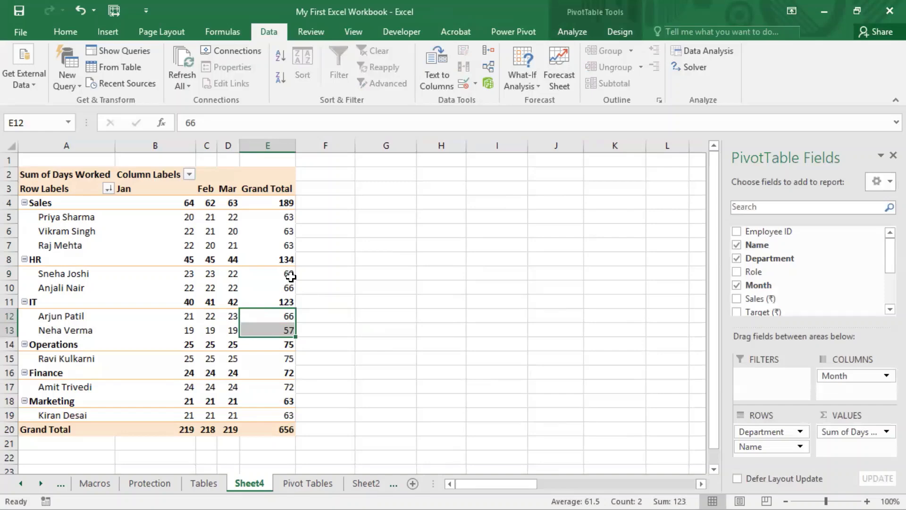
pyautogui.moveTo(286, 273); pyautogui.dragTo(286, 290)
pyautogui.moveTo(293, 215); pyautogui.dragTo(291, 246)
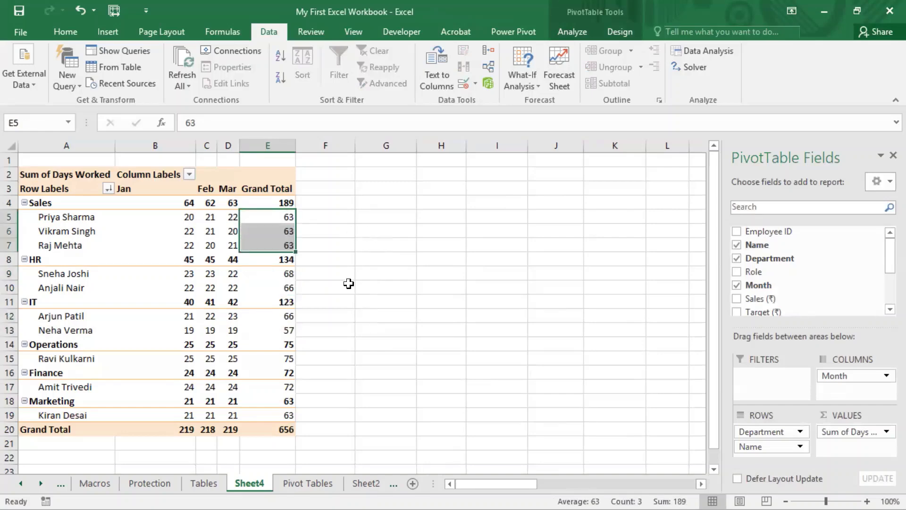
pyautogui.click(453, 2)
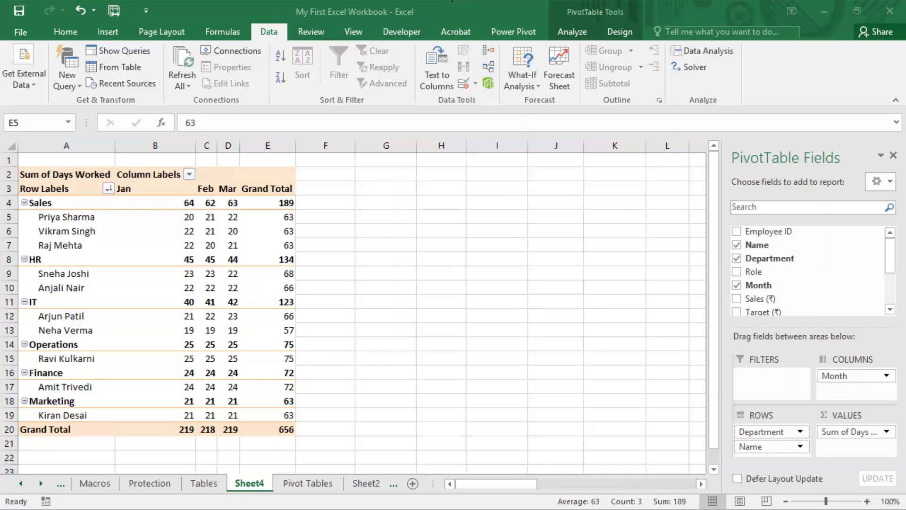
# - Sort the month columns by the Grand Total row from Largest to Smallest
pyautogui.click(322, 395)
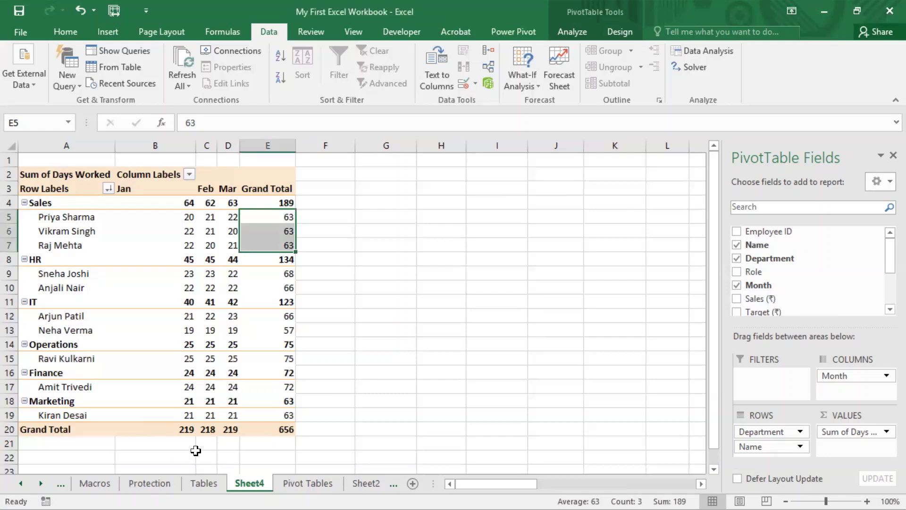
pyautogui.click(193, 430)
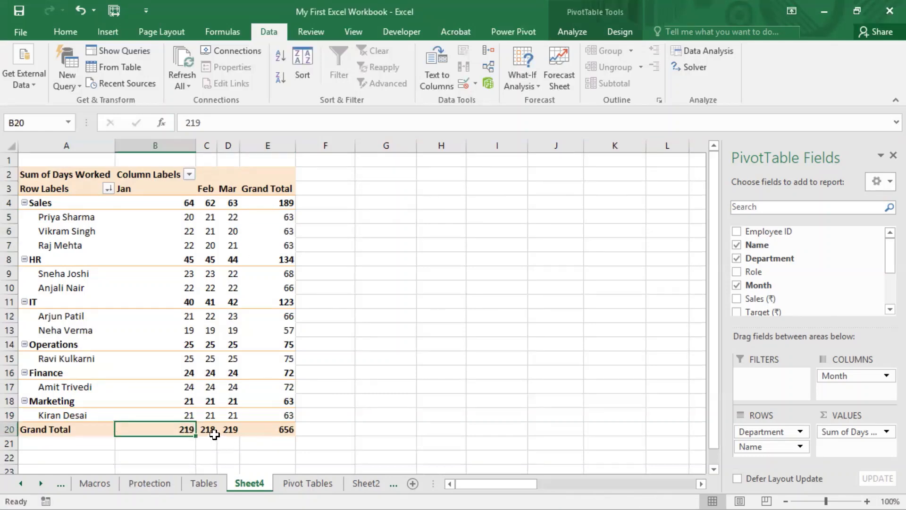
pyautogui.click(212, 432)
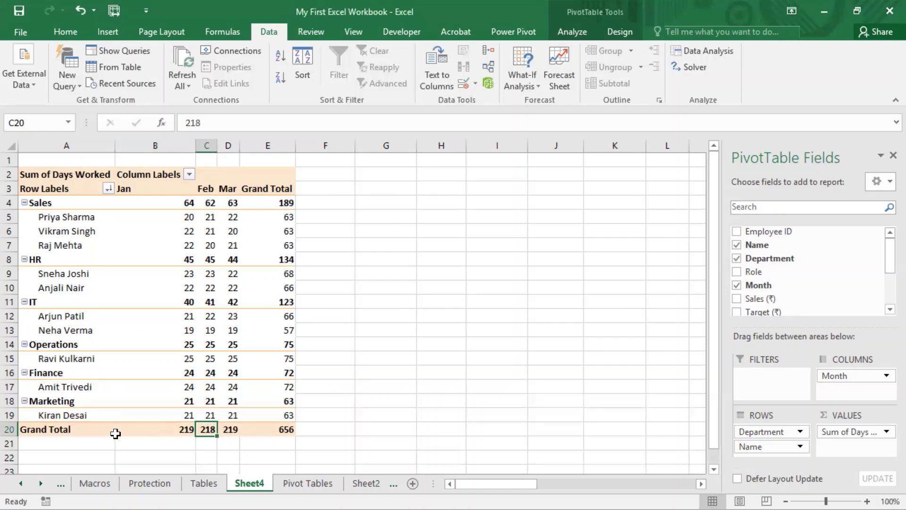
pyautogui.moveTo(179, 429)
pyautogui.rightClick(183, 429)
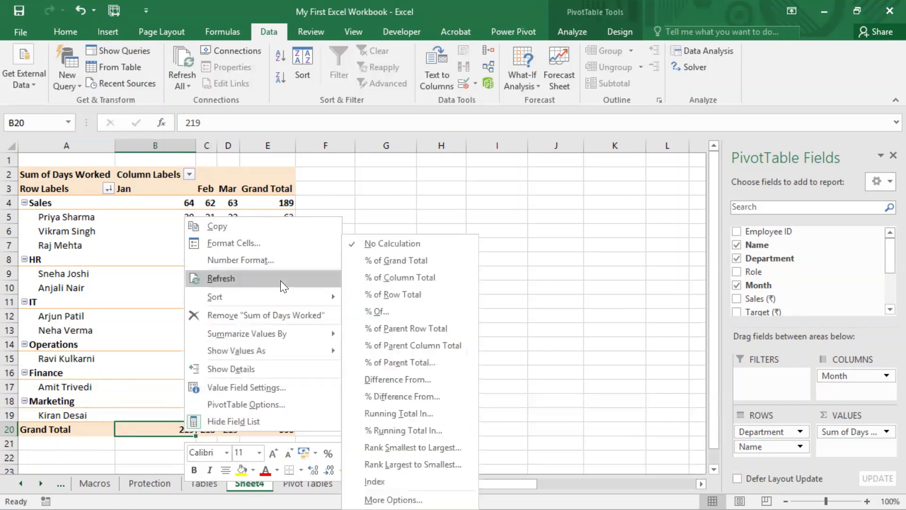
pyautogui.moveTo(280, 294)
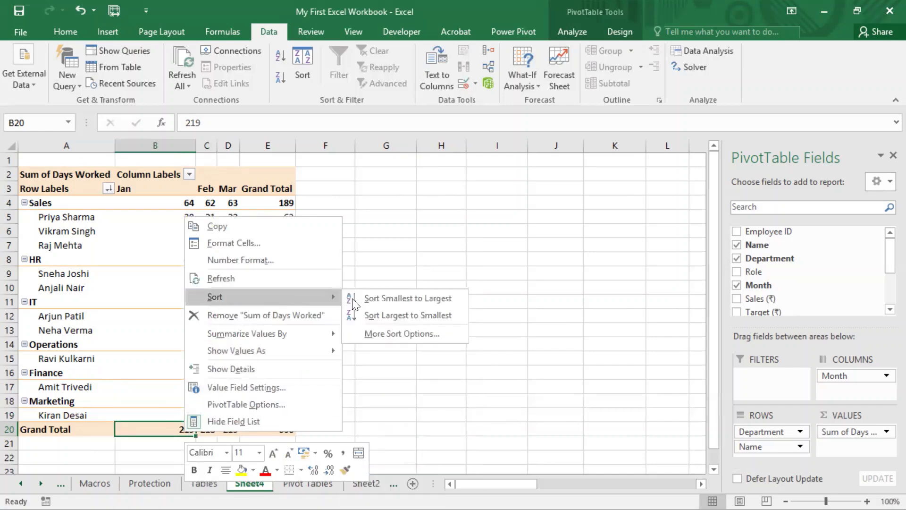
pyautogui.click(393, 315)
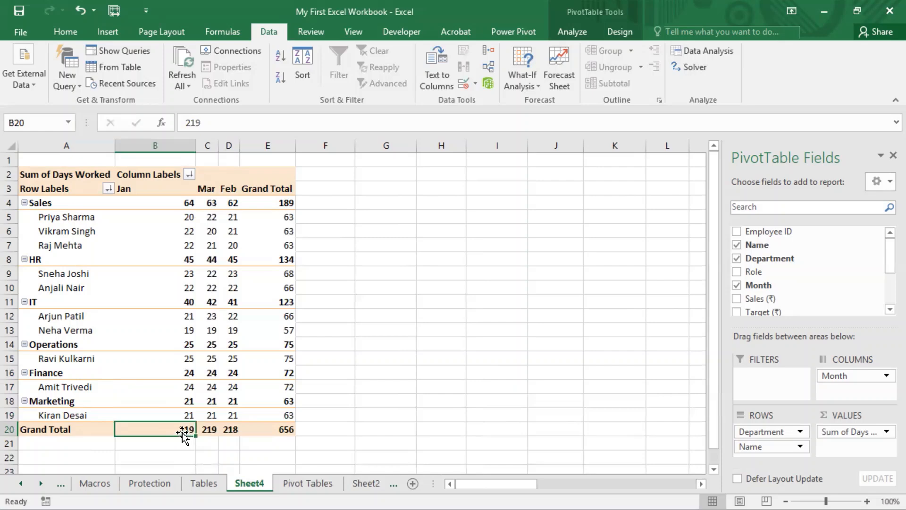
pyautogui.click(231, 432)
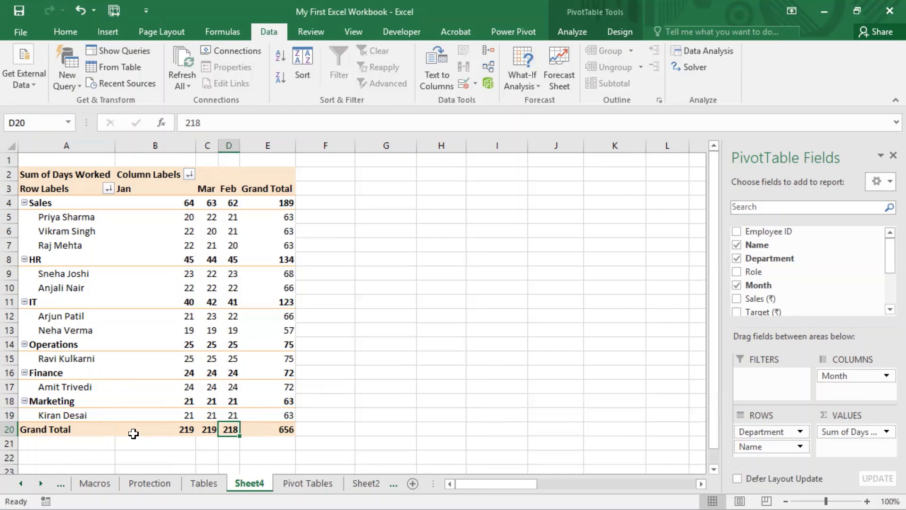
pyautogui.moveTo(213, 430)
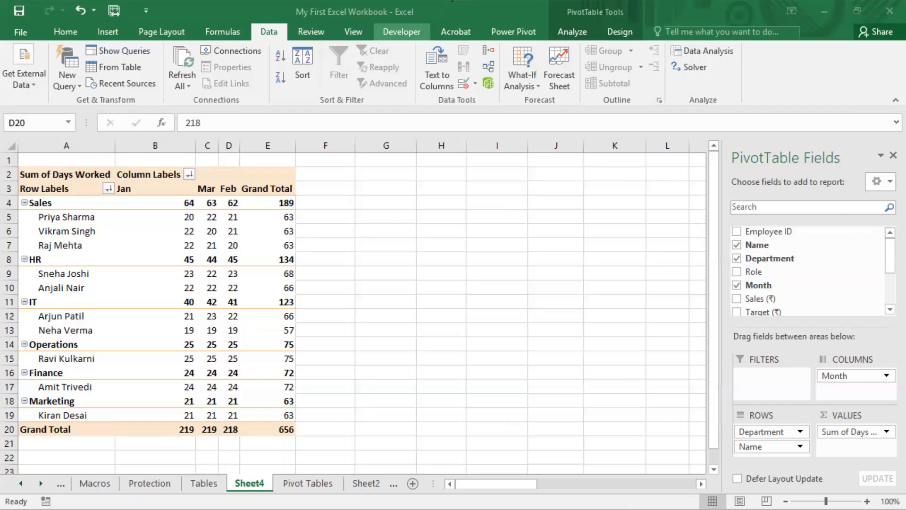
# - Try sorting the months ascending by Sum of Days Worked in the Month sort options
pyautogui.click(197, 22)
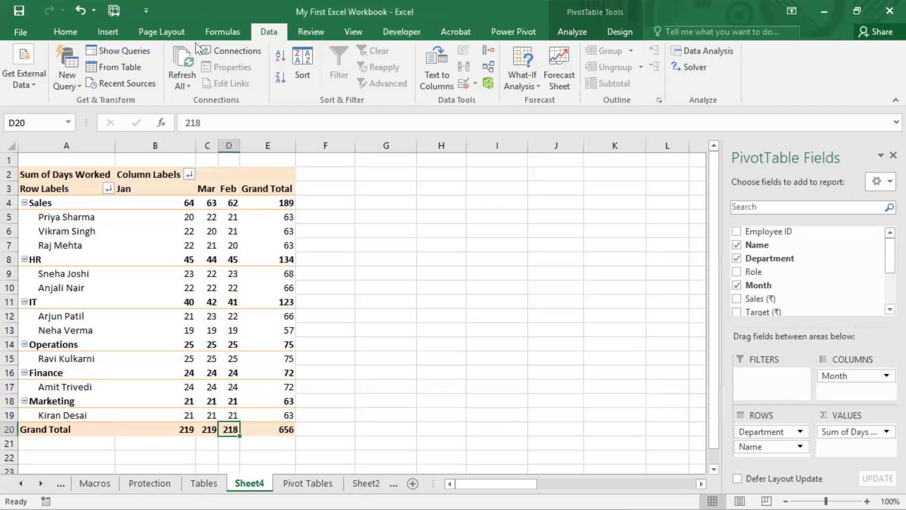
pyautogui.click(117, 242)
pyautogui.click(107, 202)
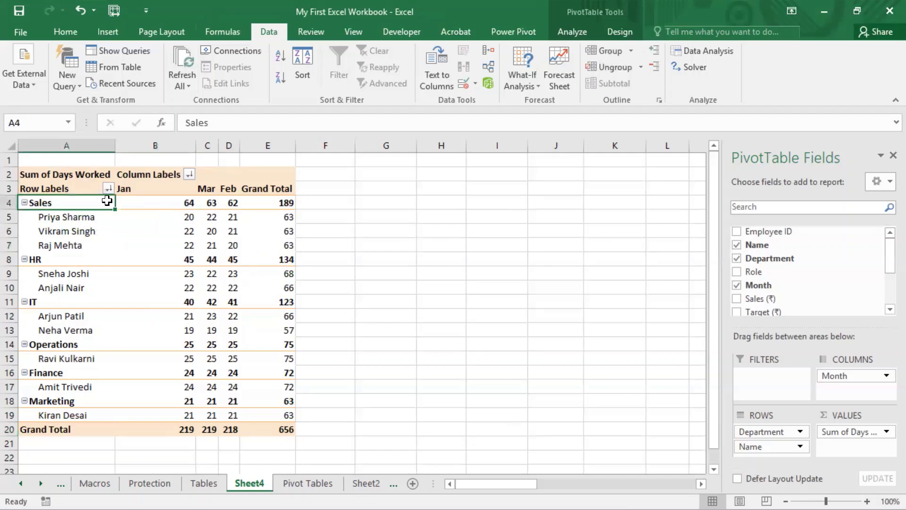
pyautogui.click(189, 175)
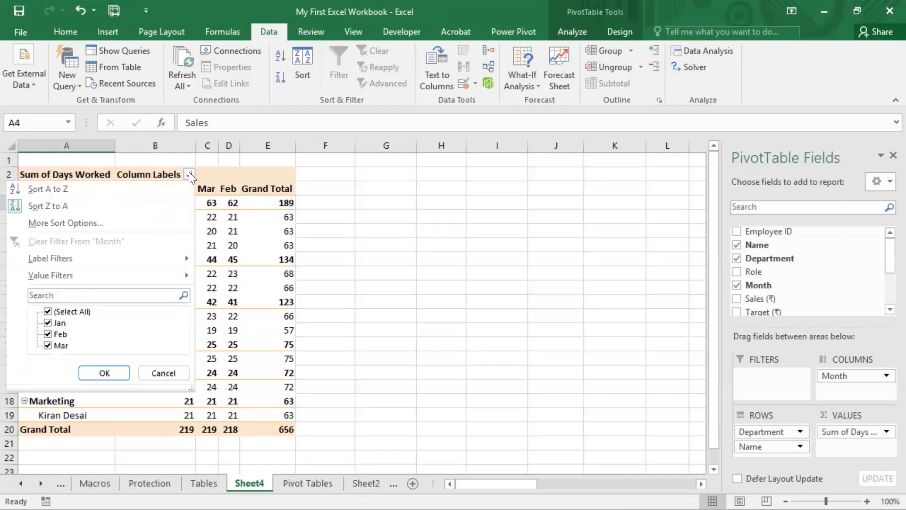
pyautogui.click(86, 224)
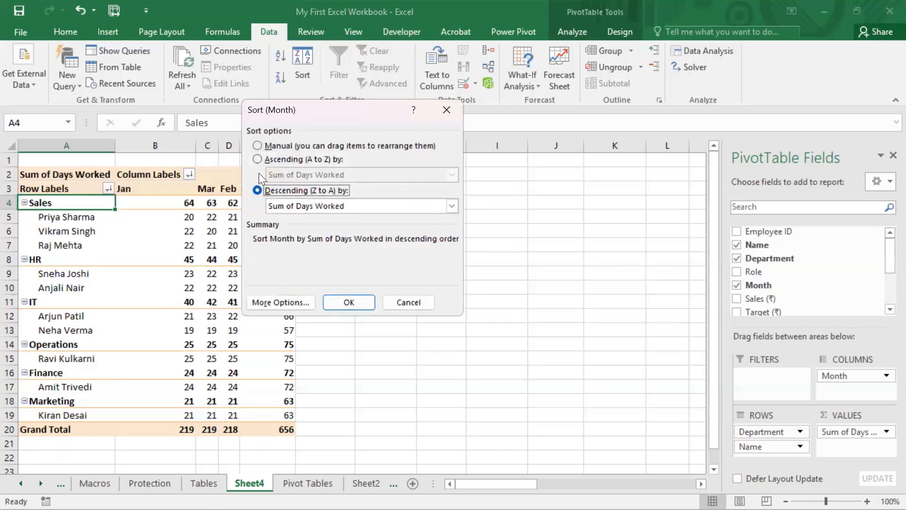
pyautogui.click(257, 160)
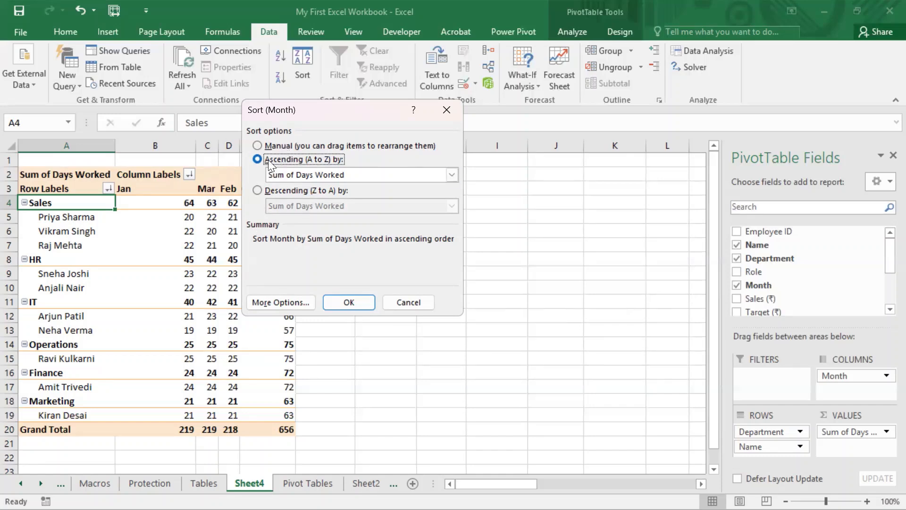
pyautogui.click(355, 174)
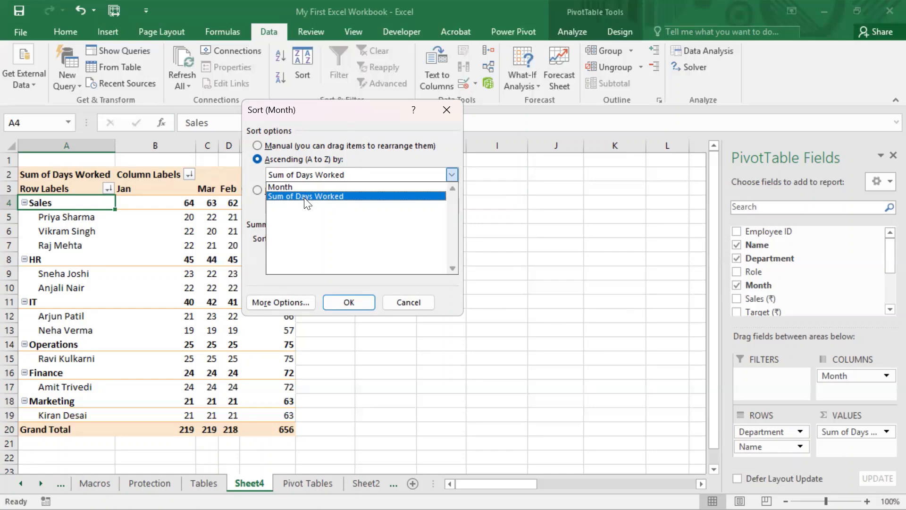
pyautogui.click(419, 297)
pyautogui.click(420, 297)
# - Open the Department sort options and review the available sort fields
pyautogui.click(190, 176)
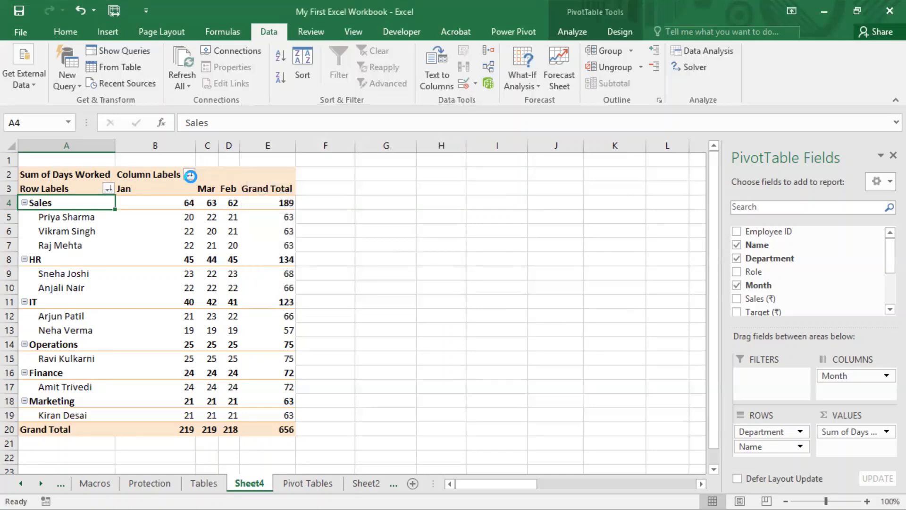
pyautogui.click(297, 182)
pyautogui.click(108, 188)
pyautogui.click(72, 270)
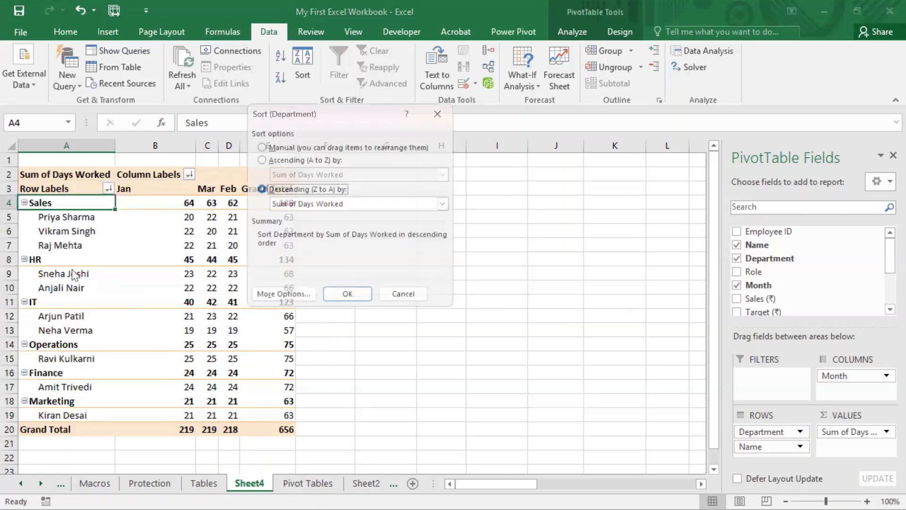
pyautogui.click(328, 206)
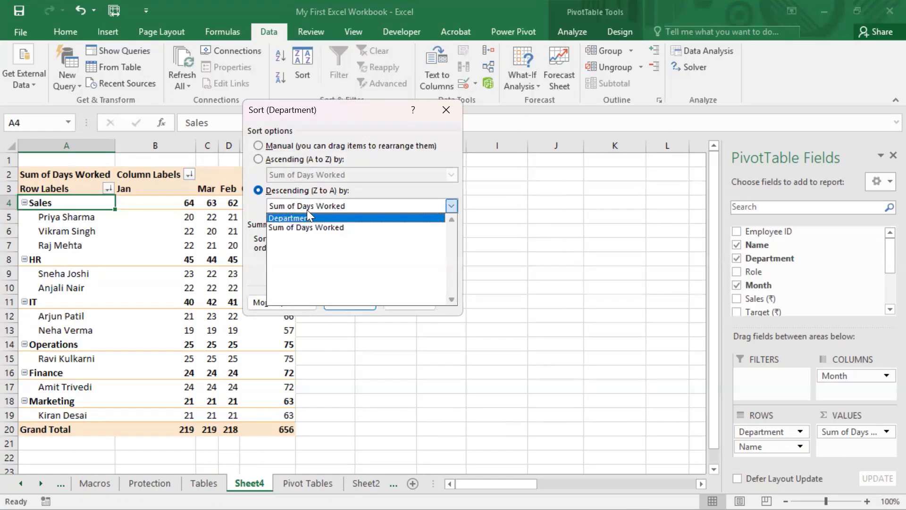
pyautogui.click(449, 110)
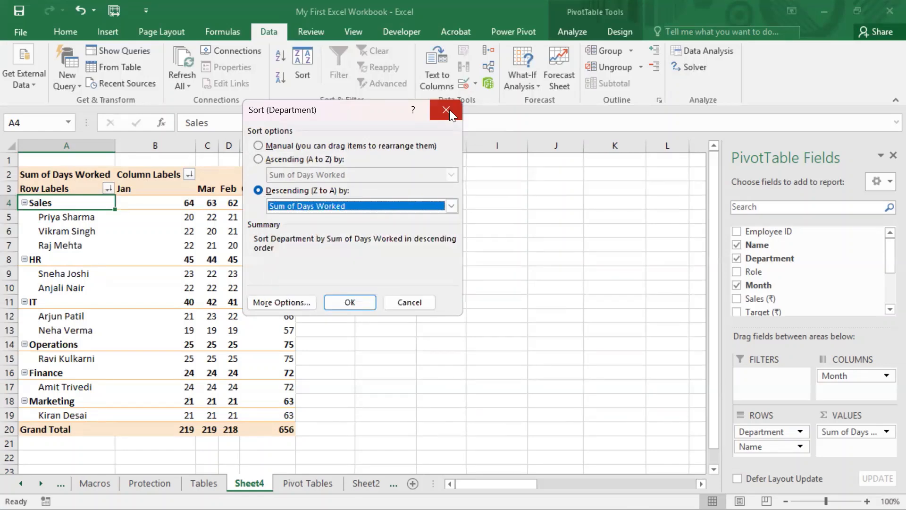
pyautogui.click(410, 301)
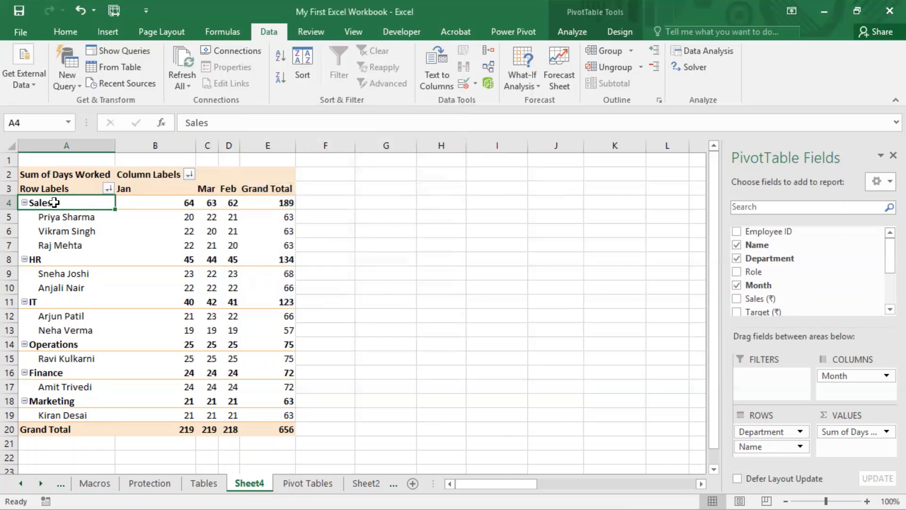
# - Examine the sort choices for the department labels through their context menu and the Department sort dialog
pyautogui.moveTo(52, 205); pyautogui.dragTo(66, 419)
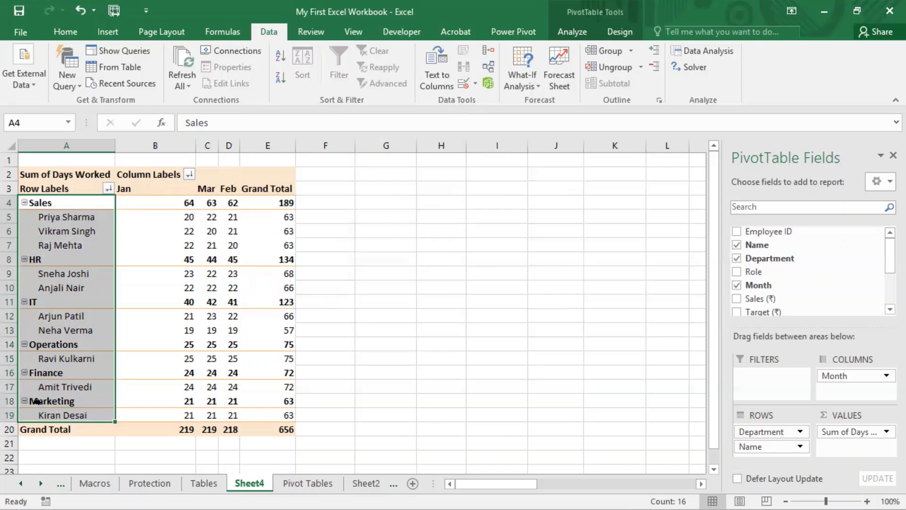
pyautogui.rightClick(62, 209)
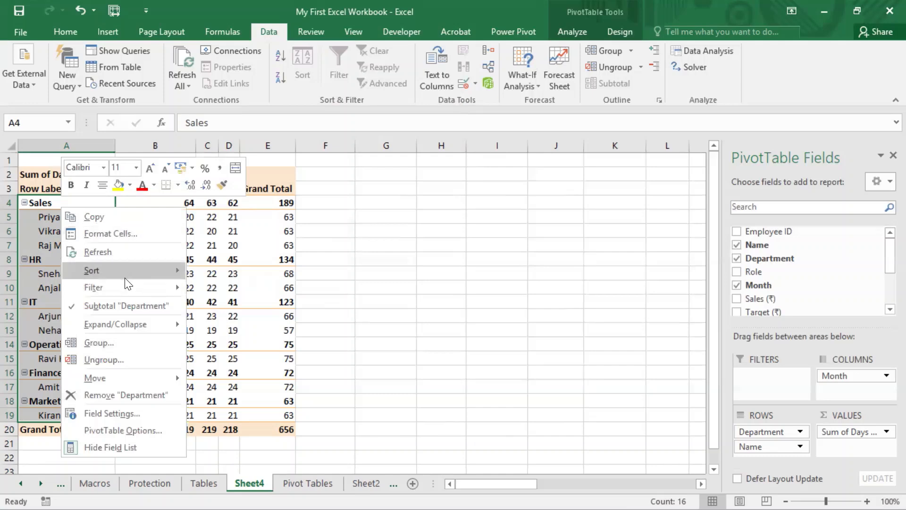
pyautogui.moveTo(177, 271)
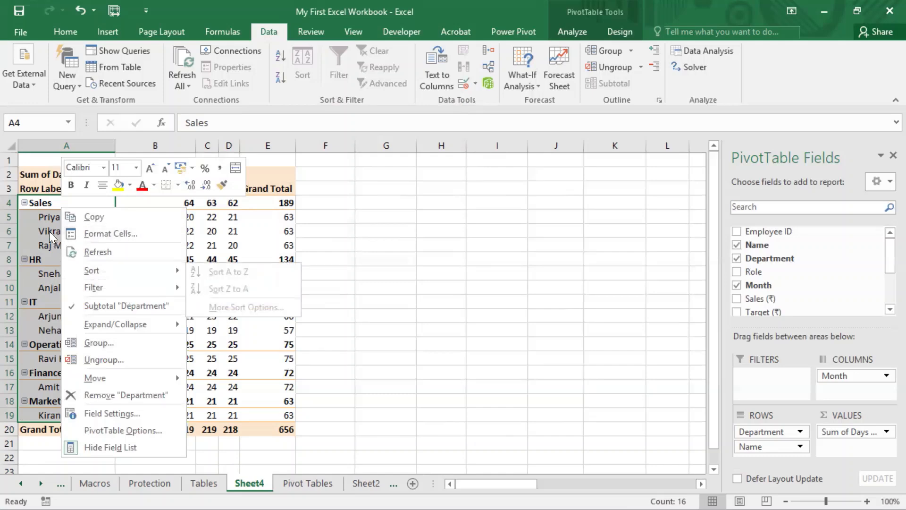
pyautogui.click(13, 208)
pyautogui.click(109, 188)
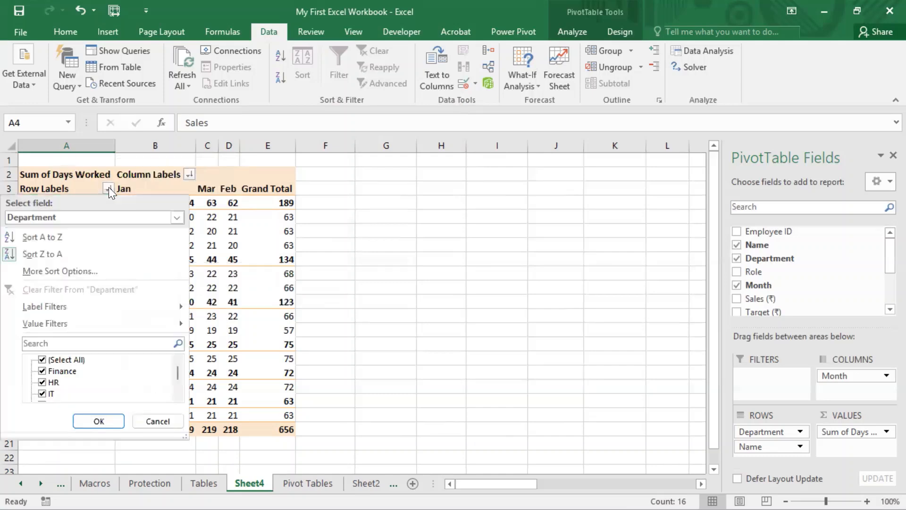
pyautogui.click(75, 271)
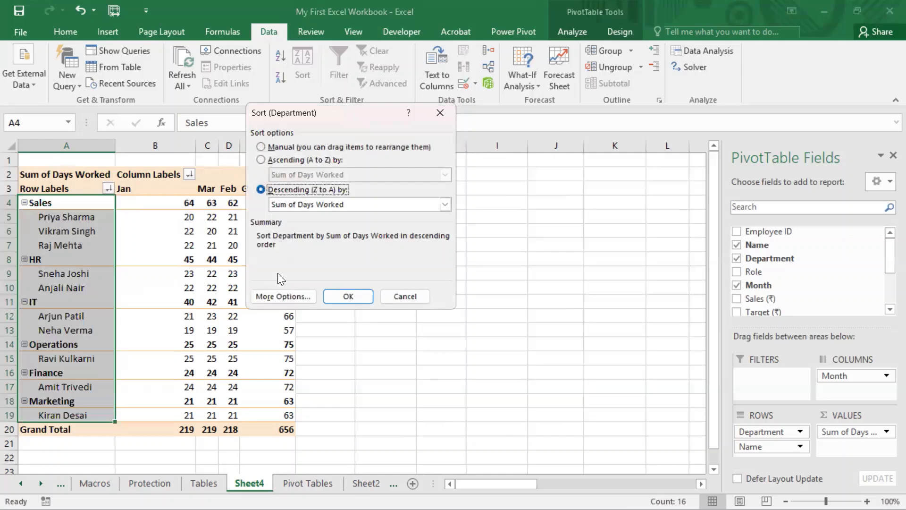
pyautogui.click(313, 206)
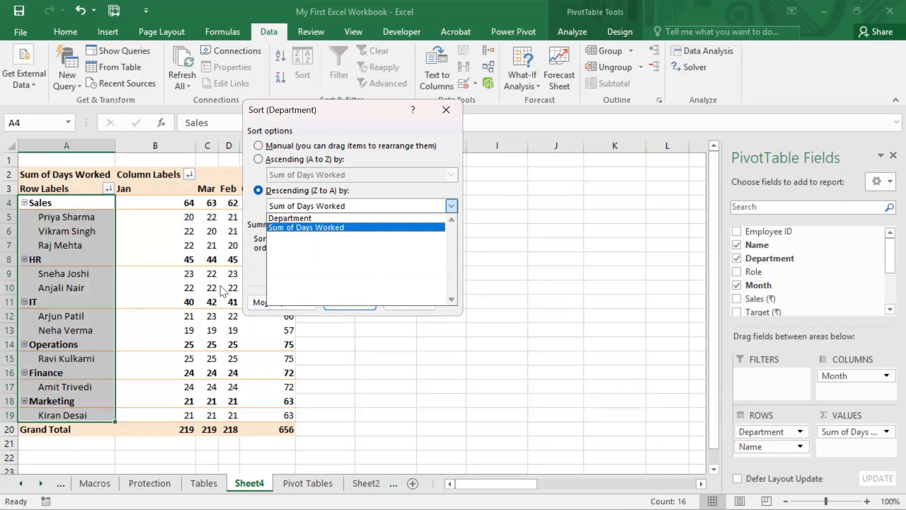
pyautogui.click(448, 110)
pyautogui.click(407, 303)
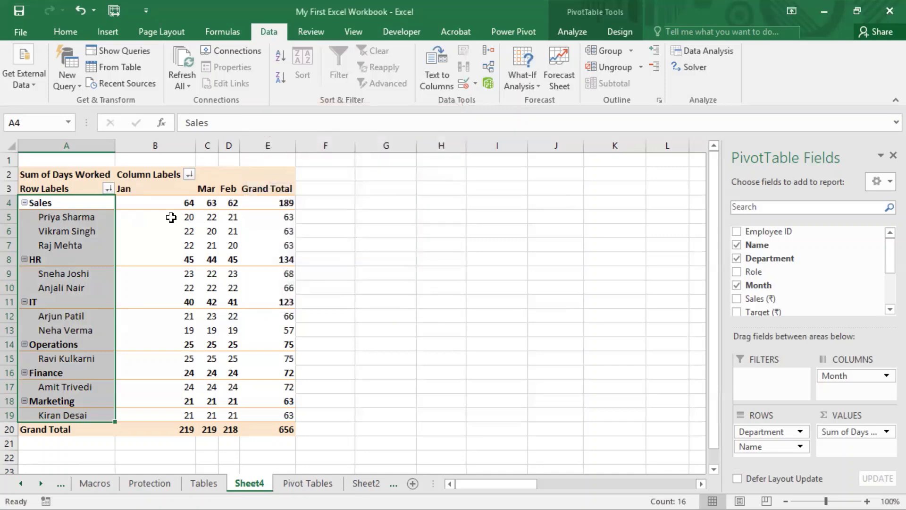
# - Review the Month sort options and the sort-by field list for the column labels
pyautogui.click(168, 204)
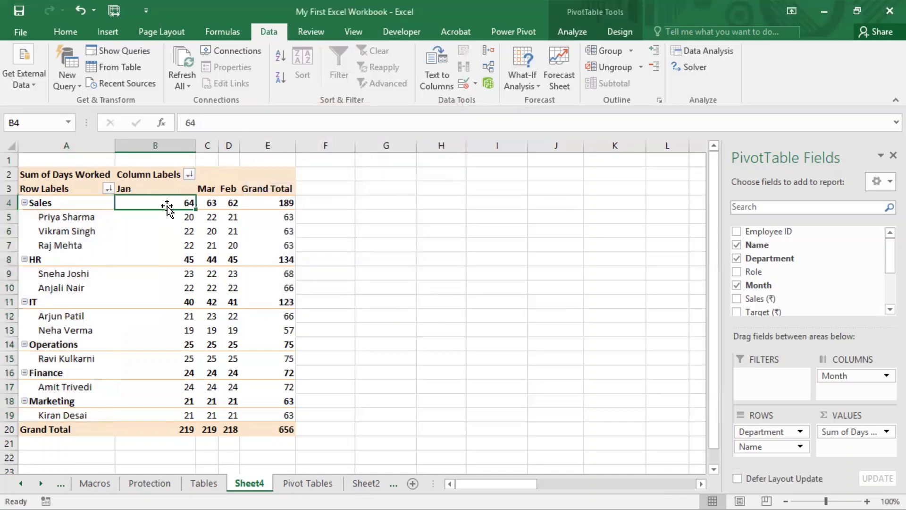
pyautogui.click(192, 173)
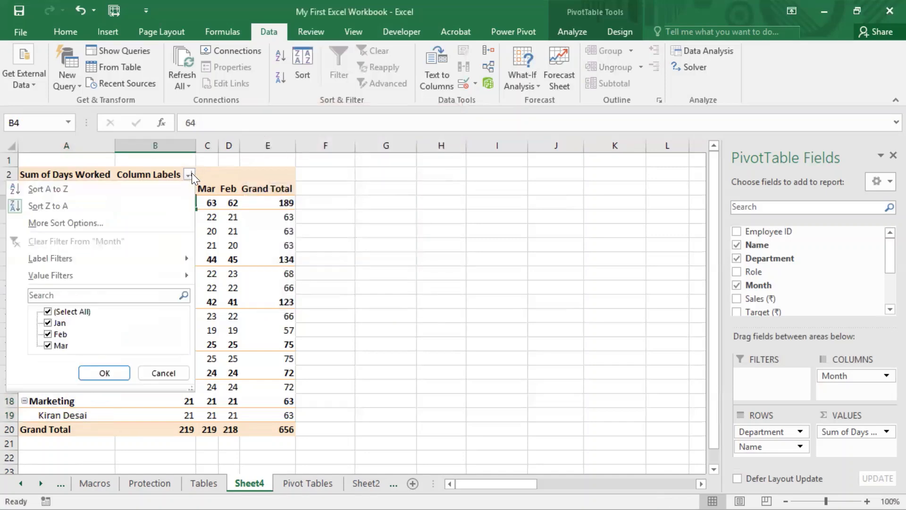
pyautogui.click(89, 222)
pyautogui.click(337, 211)
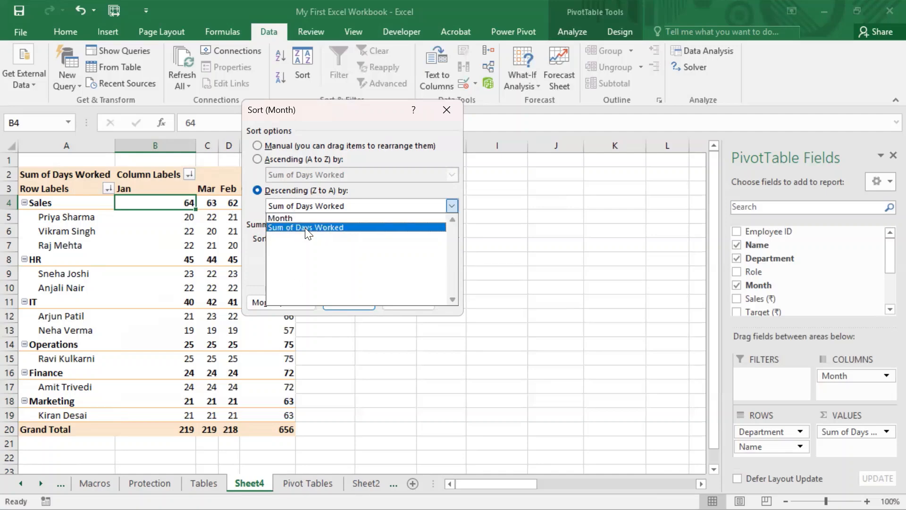
pyautogui.click(450, 116)
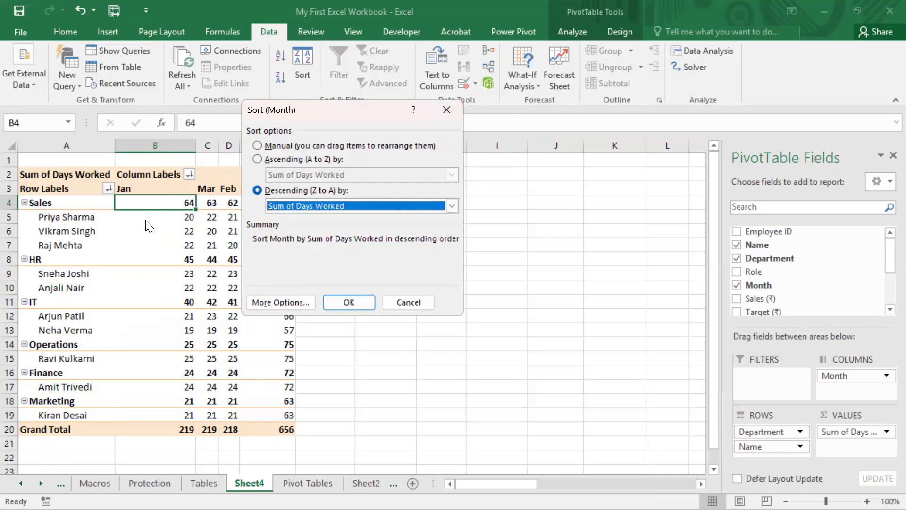
pyautogui.click(421, 301)
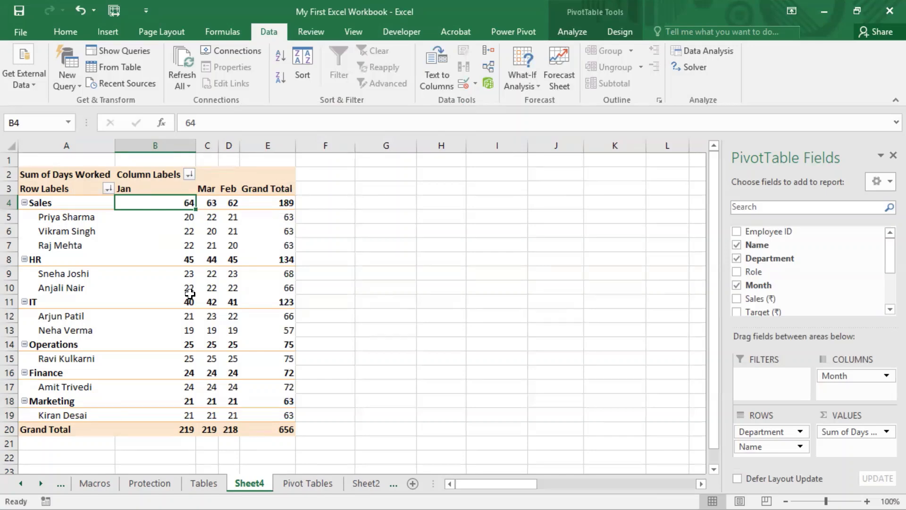
# - Collapse the Sales, HR, IT, Operations and Finance department groups in the pivot table
pyautogui.click(453, 2)
pyautogui.click(401, 213)
pyautogui.moveTo(73, 202); pyautogui.dragTo(80, 415)
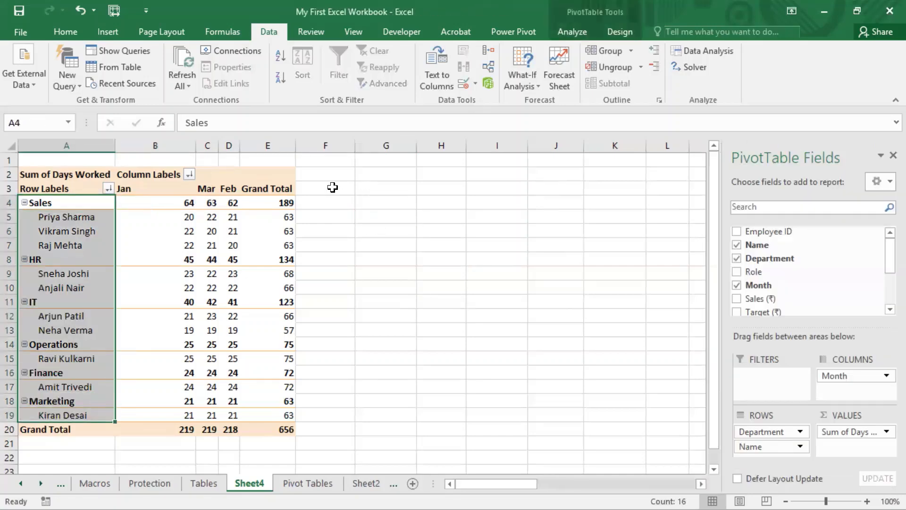
pyautogui.click(368, 218)
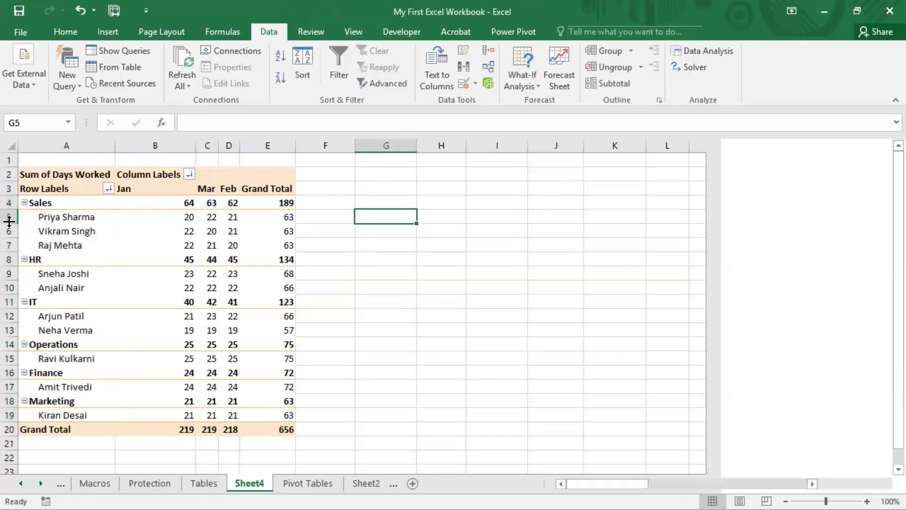
pyautogui.click(24, 202)
pyautogui.click(25, 217)
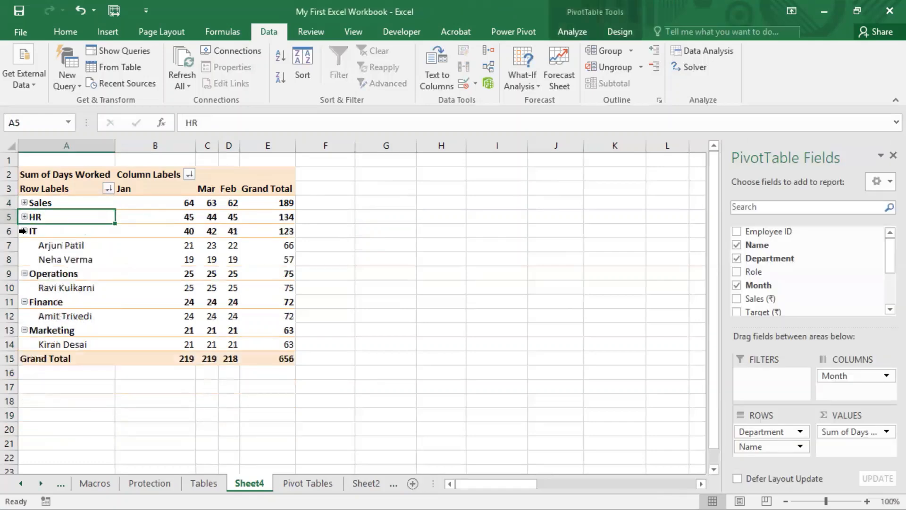
pyautogui.click(24, 230)
pyautogui.click(25, 246)
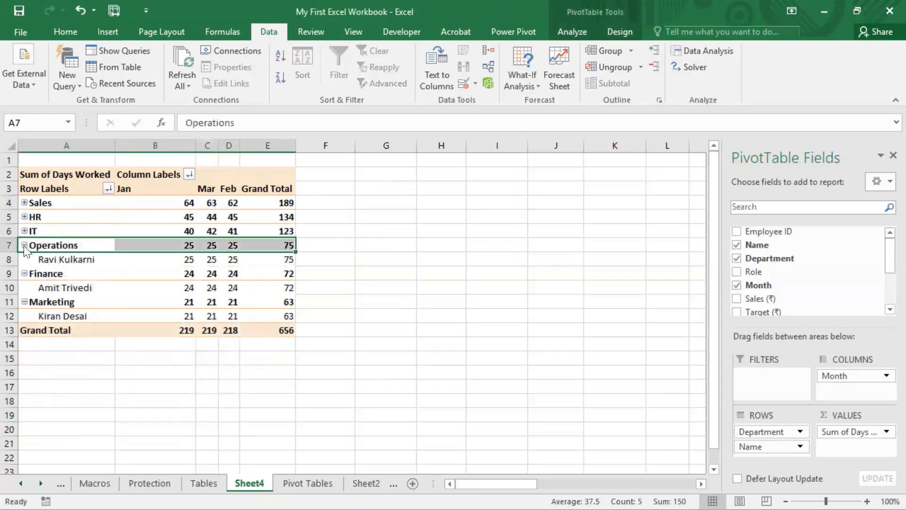
pyautogui.click(24, 245)
pyautogui.click(22, 260)
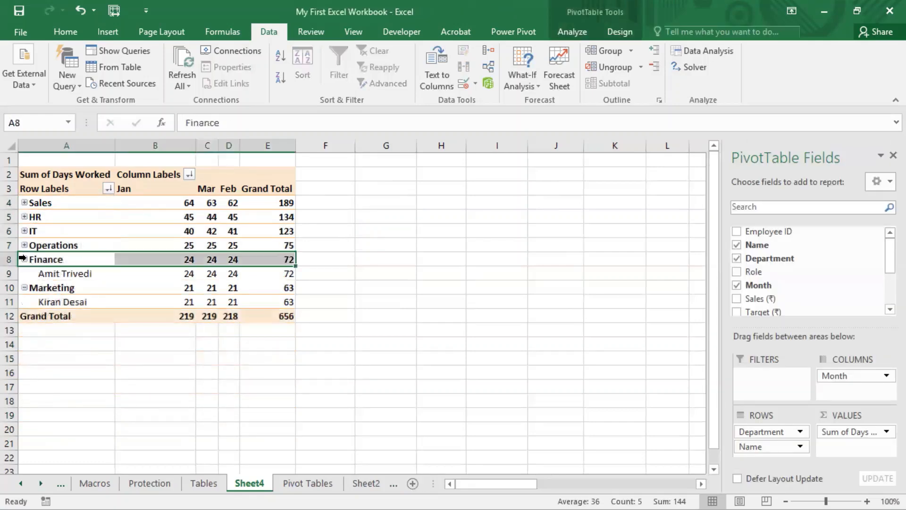
# - Expand the entire Department field so every department shows its employees again
pyautogui.rightClick(35, 204)
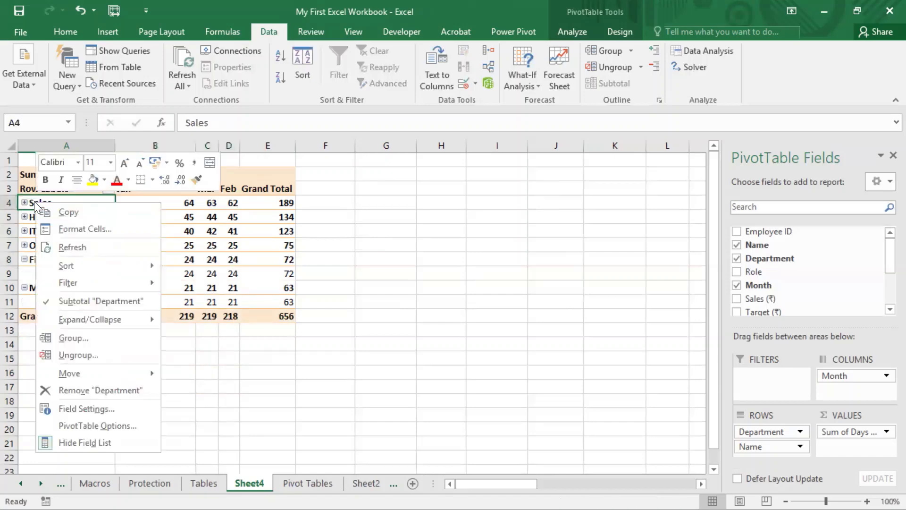
pyautogui.moveTo(93, 375)
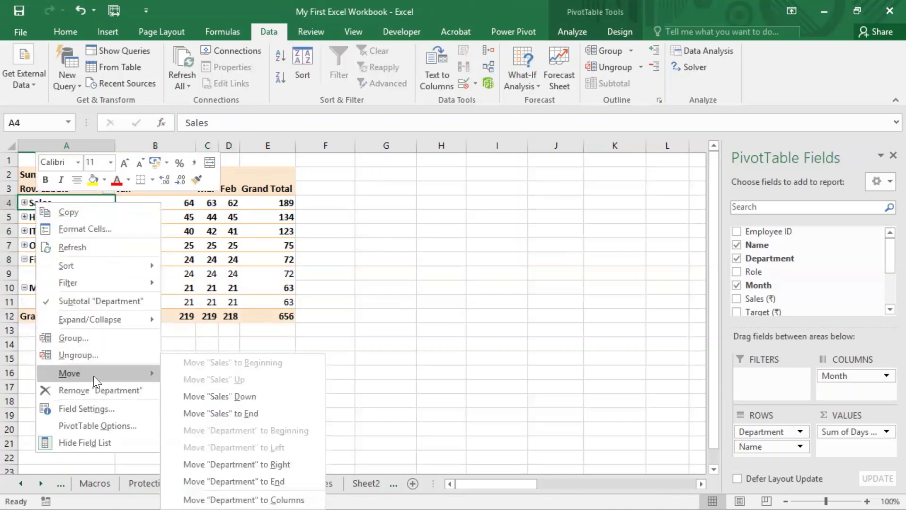
pyautogui.moveTo(103, 322)
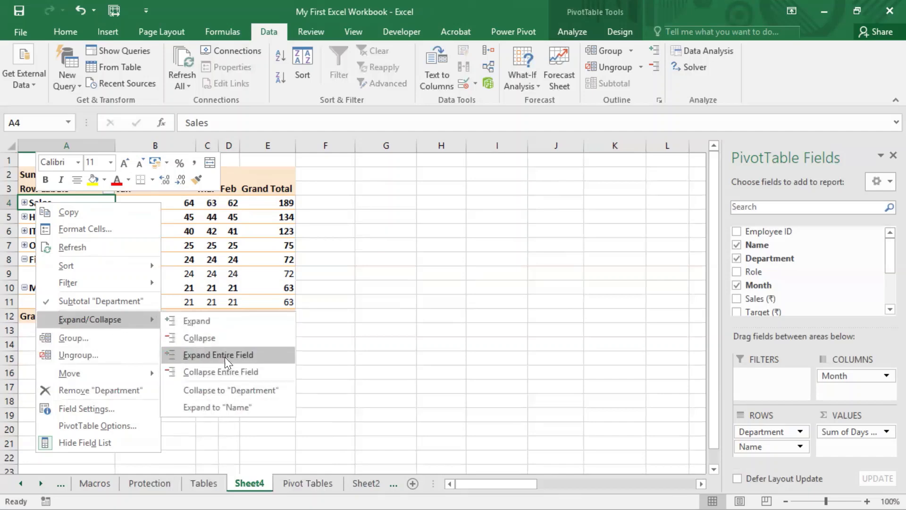
pyautogui.click(225, 356)
pyautogui.click(315, 359)
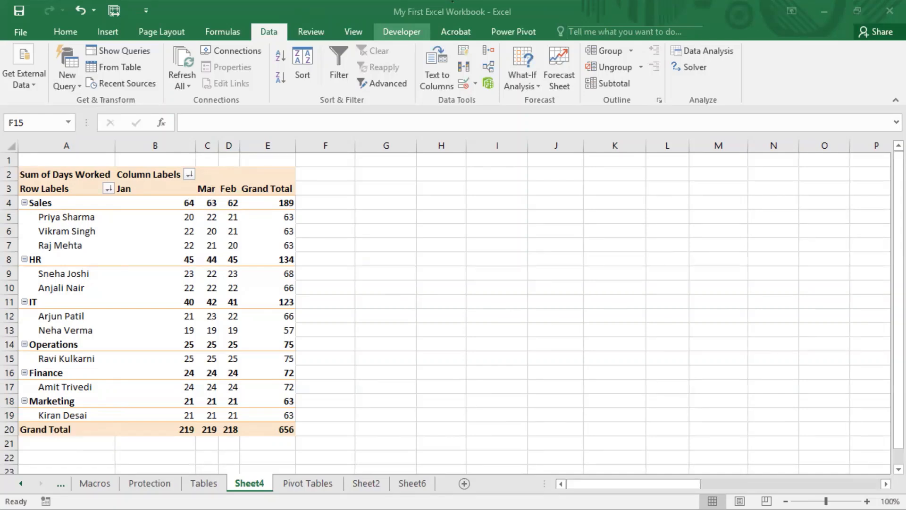
# - Select row labels, values and month headers to inspect the pivot table layout
pyautogui.click(75, 202)
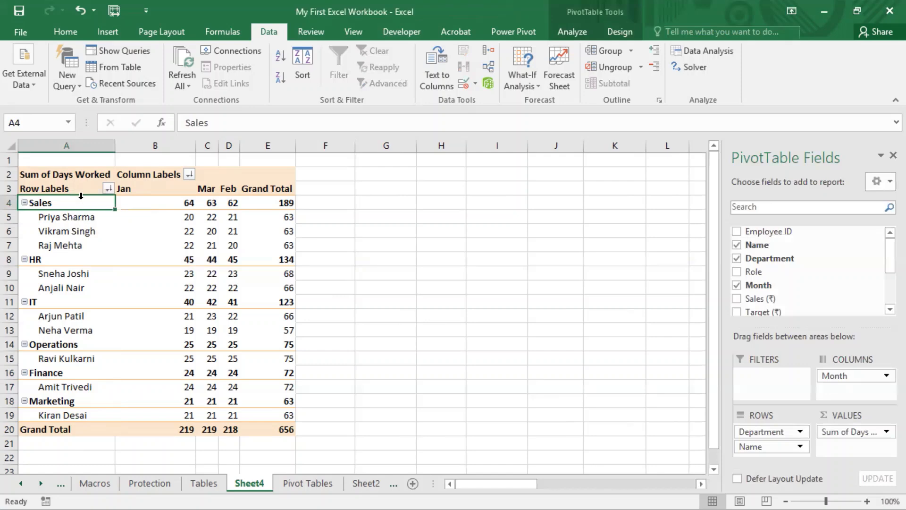
pyautogui.click(72, 189)
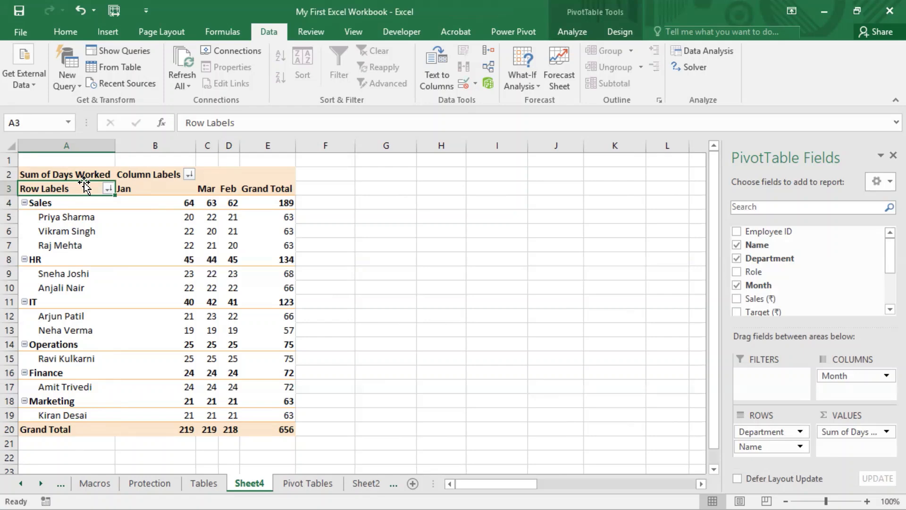
pyautogui.click(97, 217)
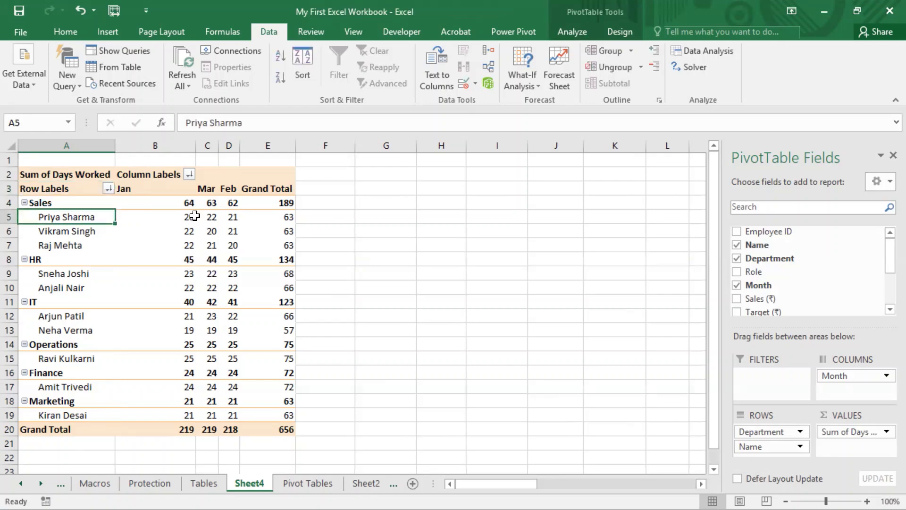
pyautogui.click(198, 216)
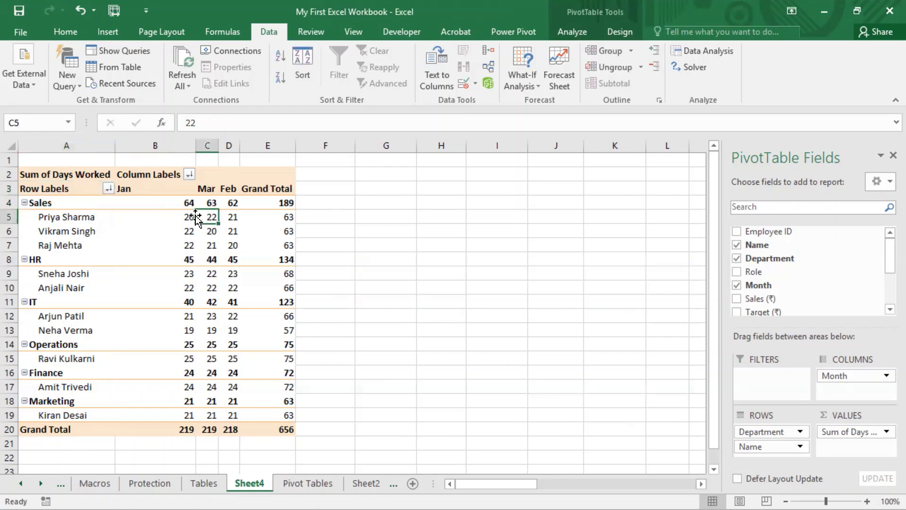
pyautogui.click(177, 192)
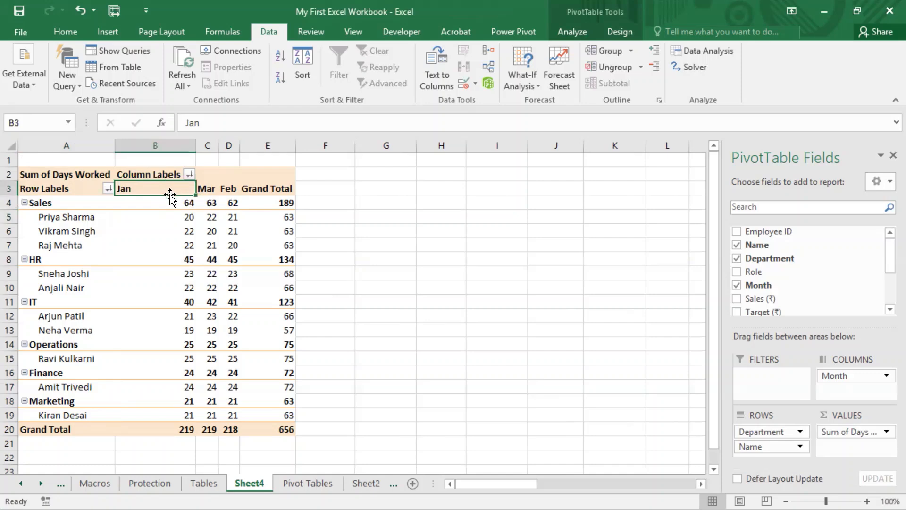
pyautogui.moveTo(177, 217)
pyautogui.click(74, 219)
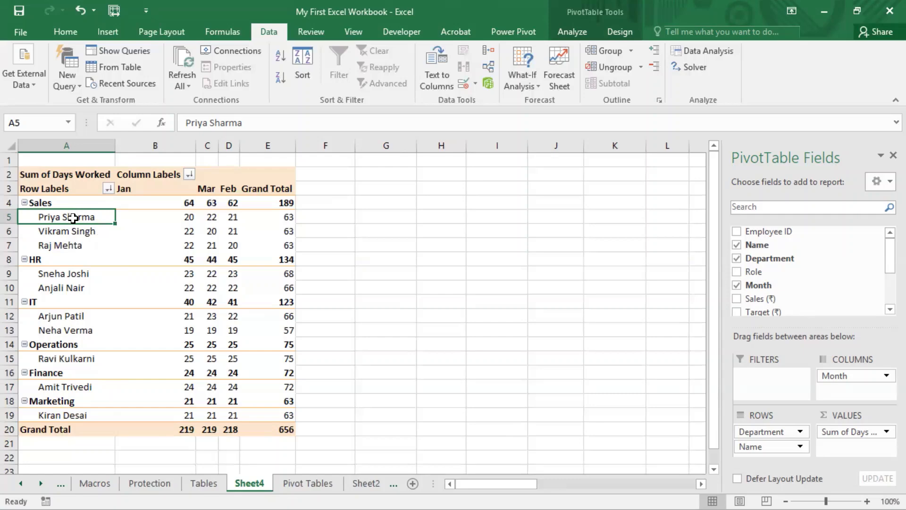
pyautogui.moveTo(71, 215)
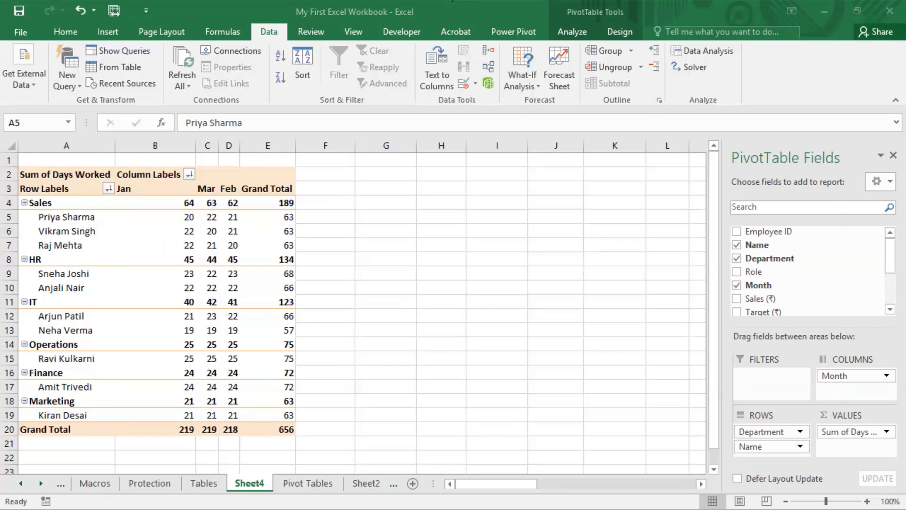
# - Set the Name field's sort option to Manual so employees can be rearranged by hand
pyautogui.click(108, 188)
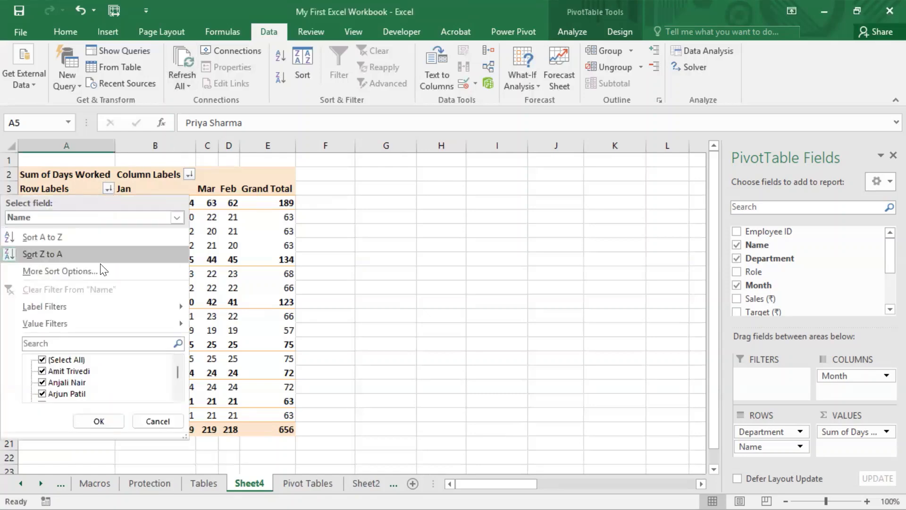
pyautogui.click(89, 271)
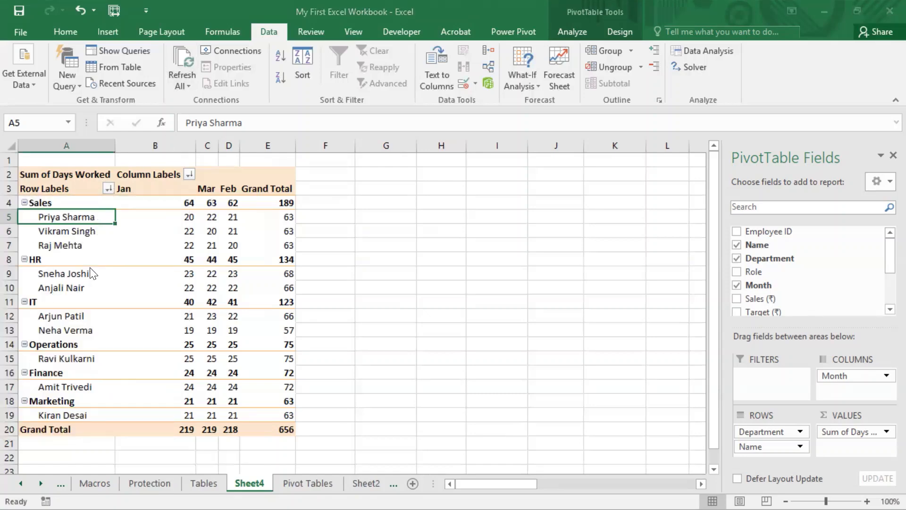
pyautogui.click(268, 145)
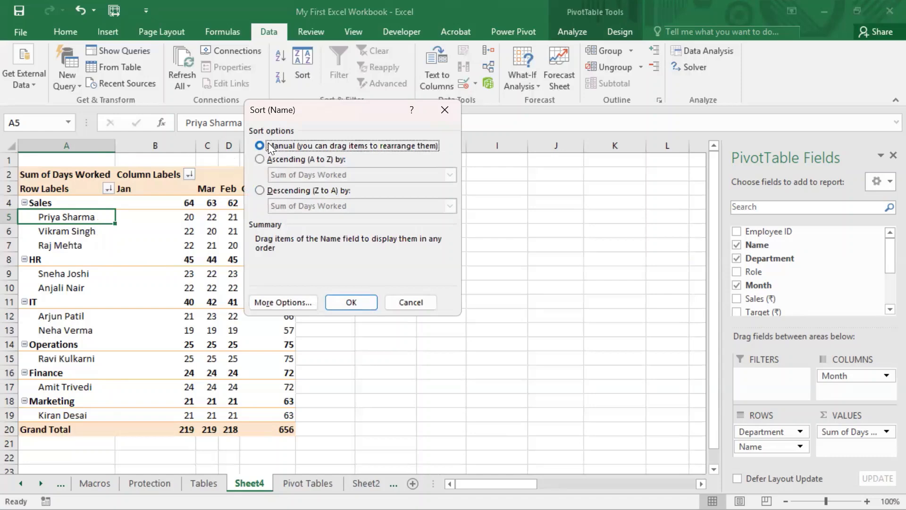
pyautogui.click(354, 306)
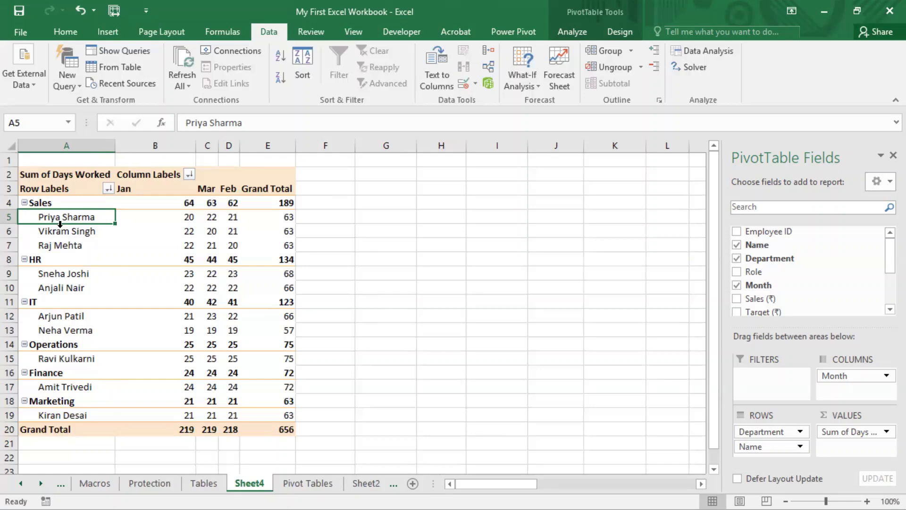
# - Move the first Sales employee down to the last position within the Sales group
pyautogui.click(77, 261)
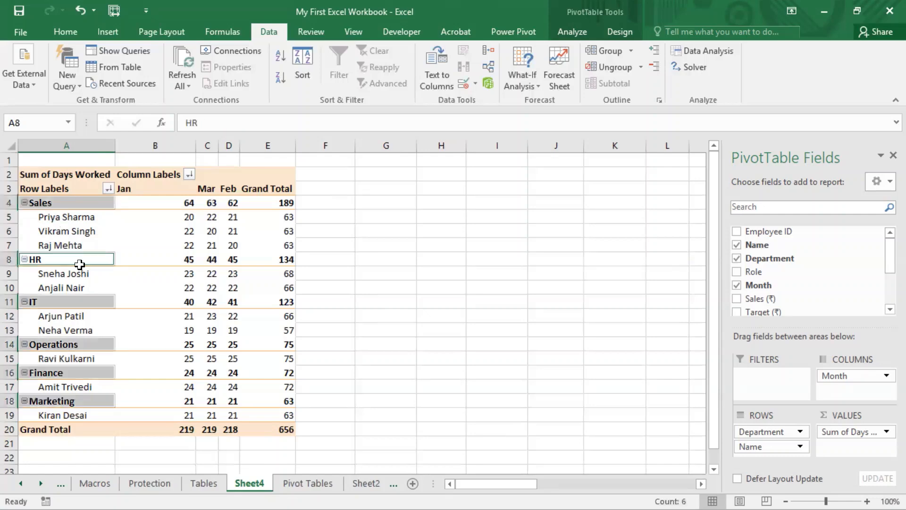
pyautogui.click(84, 217)
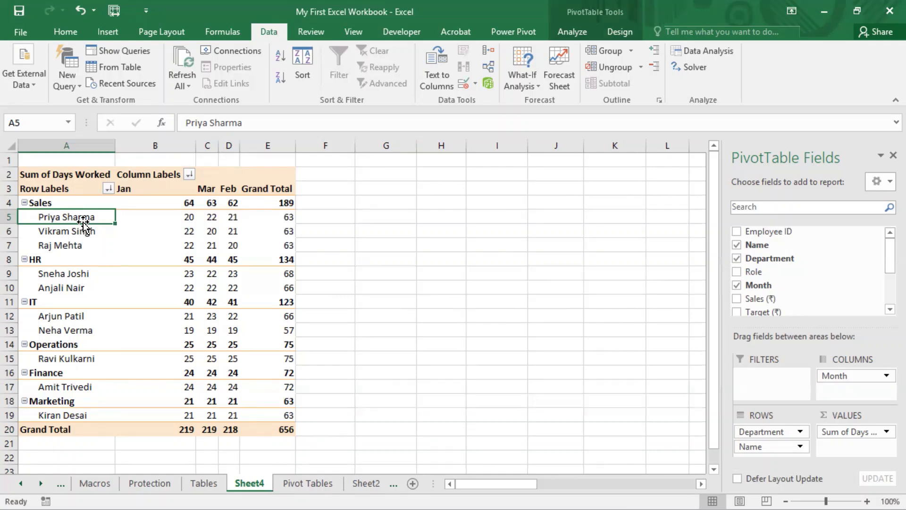
pyautogui.moveTo(83, 223); pyautogui.dragTo(84, 251)
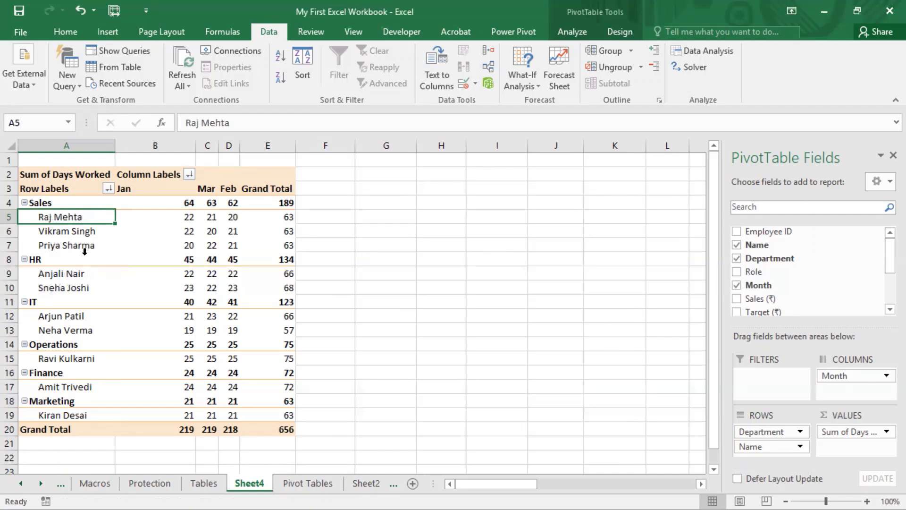
# - Try to drag the Sales department group lower in the row order
pyautogui.click(47, 203)
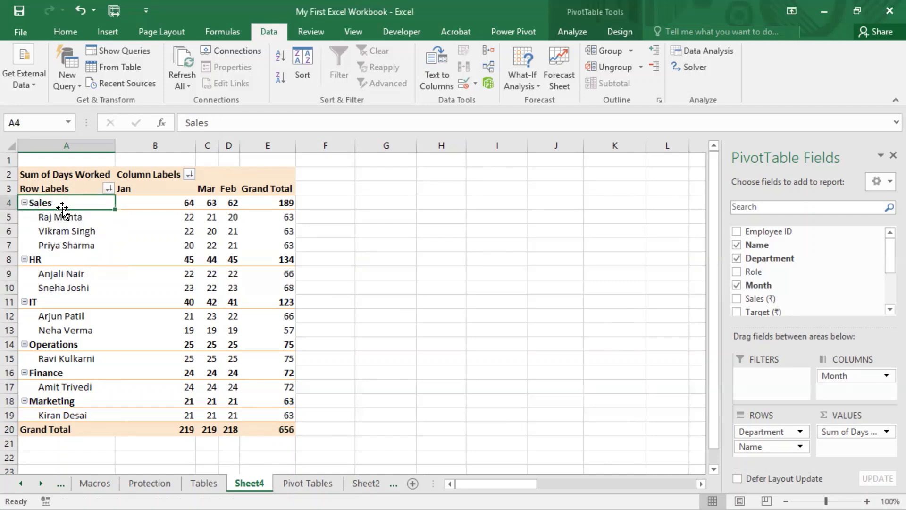
pyautogui.moveTo(63, 210); pyautogui.dragTo(68, 370)
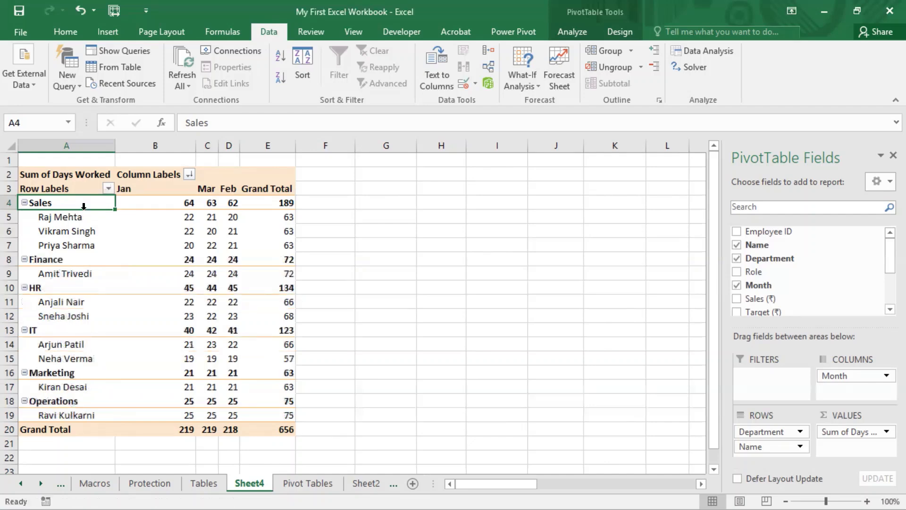
# - Set the Month field's sort option to Manual so month columns can be rearranged by hand
pyautogui.click(188, 174)
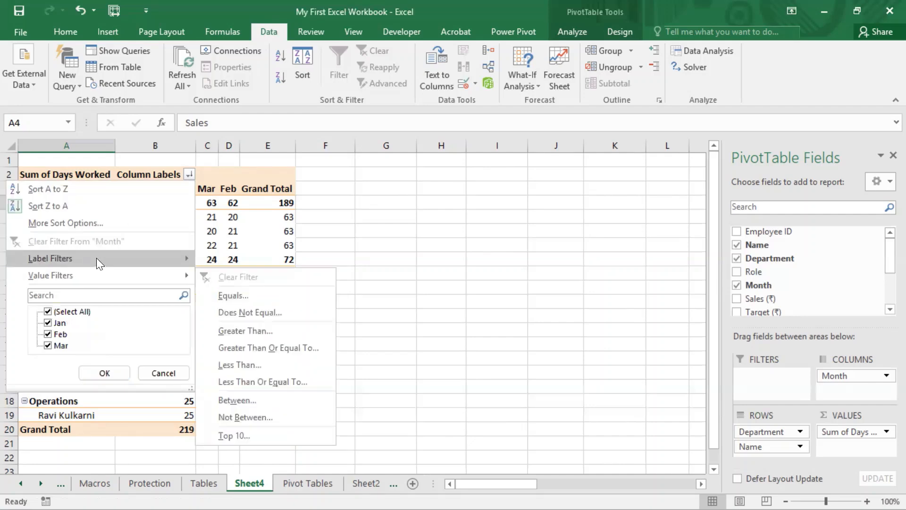
pyautogui.click(97, 222)
pyautogui.click(278, 144)
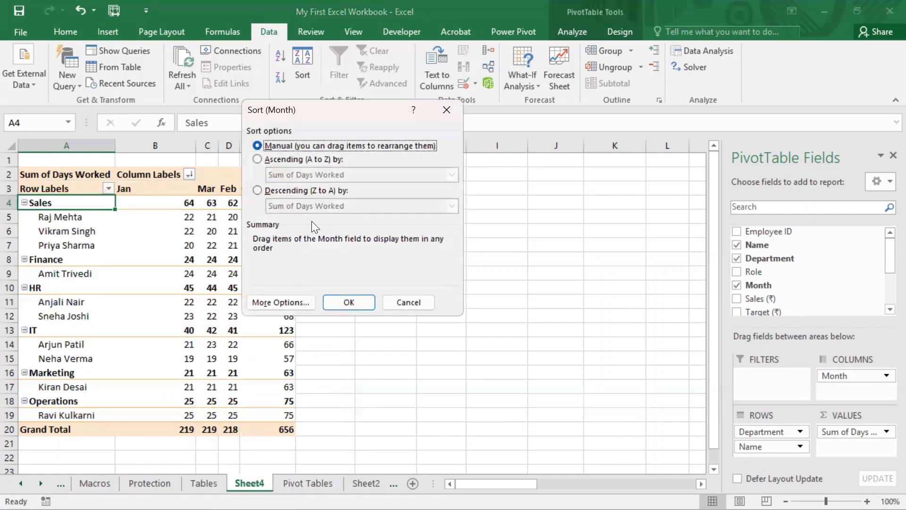
pyautogui.click(356, 304)
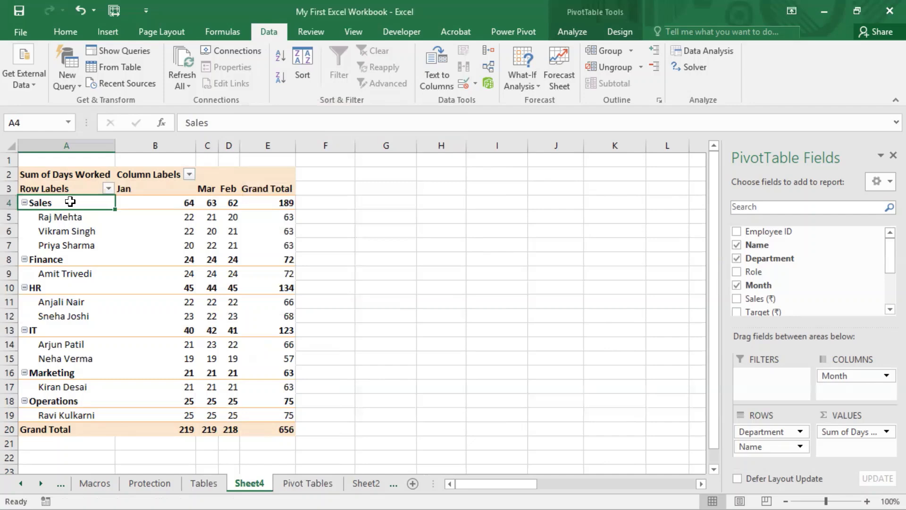
# - Move the Sales department group down to sit after the IT department
pyautogui.moveTo(70, 204); pyautogui.dragTo(70, 357)
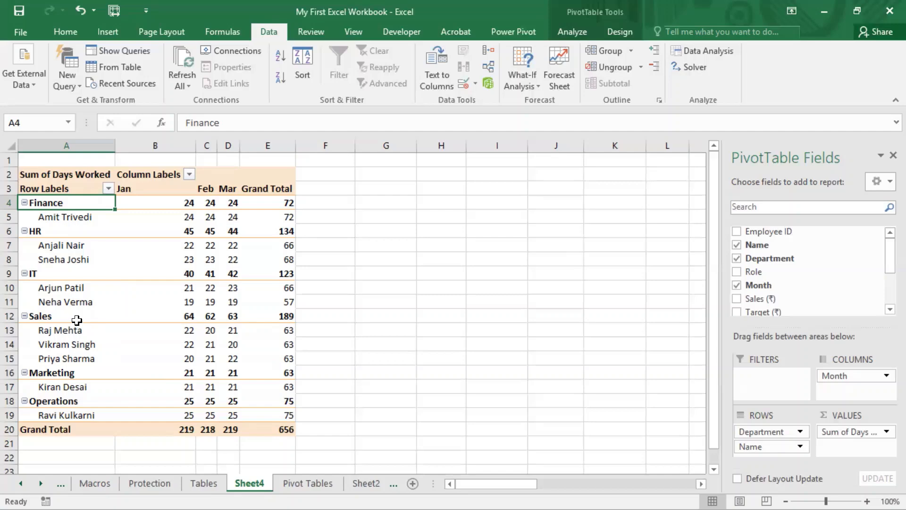
# - Rearrange the month columns into the order Mar, Feb, Jan
pyautogui.press('super+shift+s')
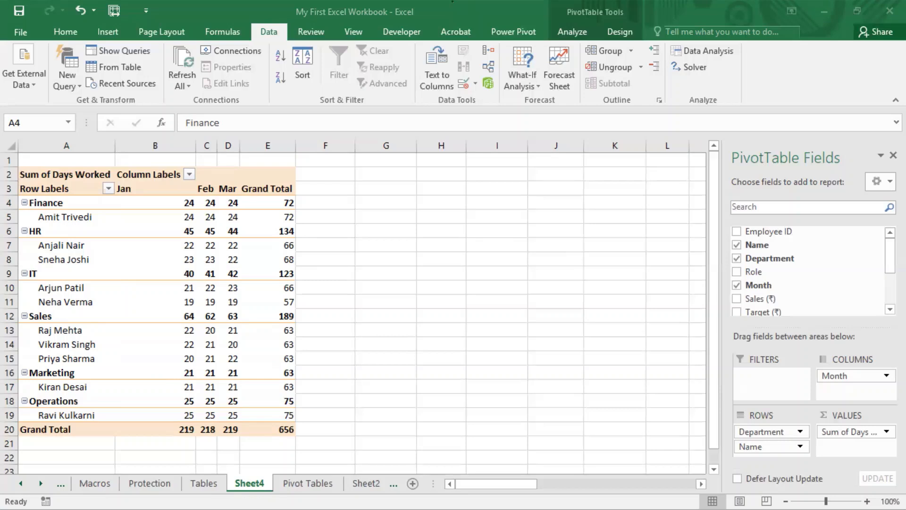
pyautogui.click(176, 191)
pyautogui.moveTo(168, 195); pyautogui.dragTo(234, 198)
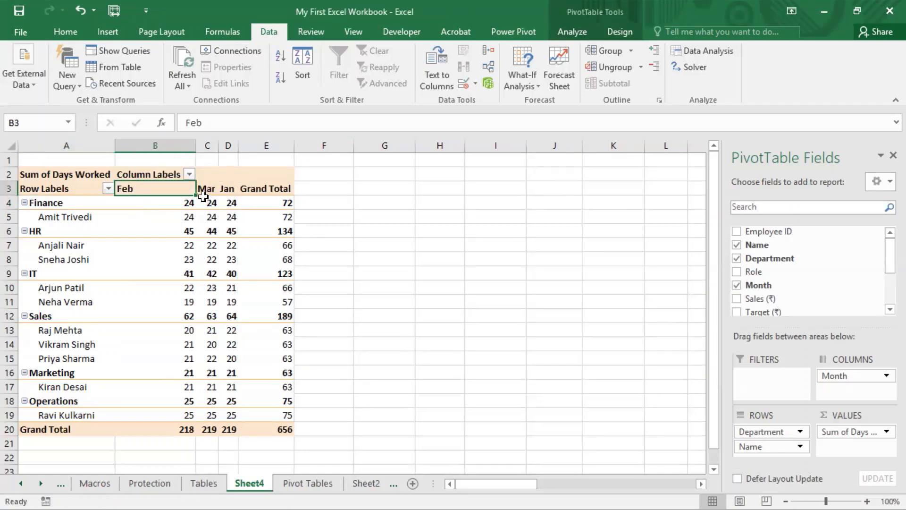
pyautogui.moveTo(169, 196); pyautogui.dragTo(214, 199)
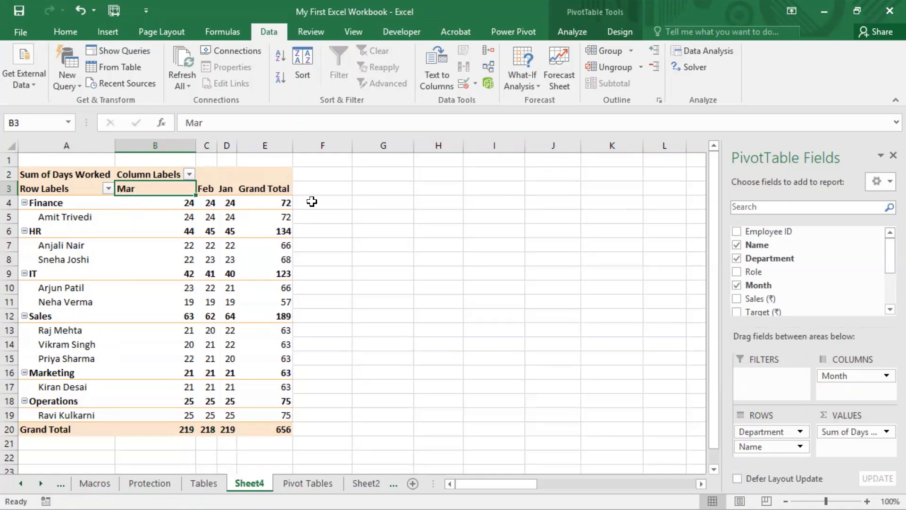
pyautogui.click(312, 31)
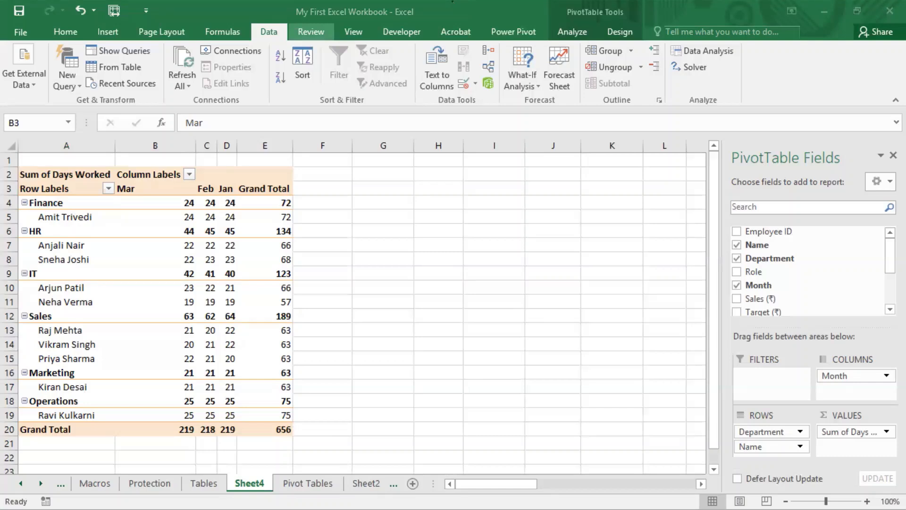
pyautogui.click(127, 190)
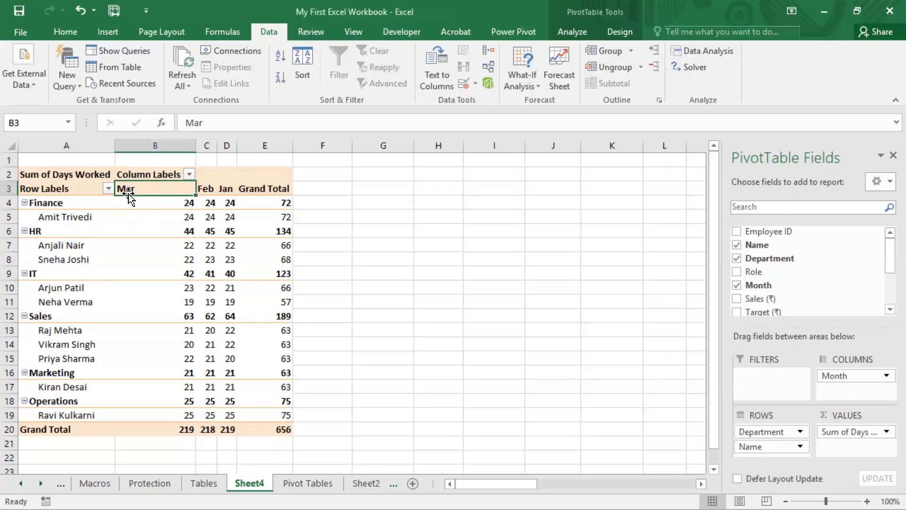
pyautogui.click(83, 217)
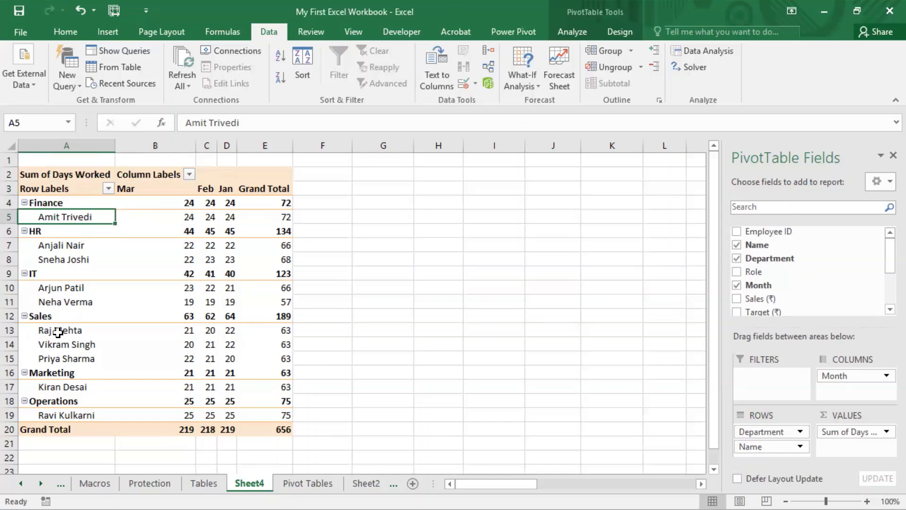
pyautogui.moveTo(57, 332); pyautogui.dragTo(51, 363)
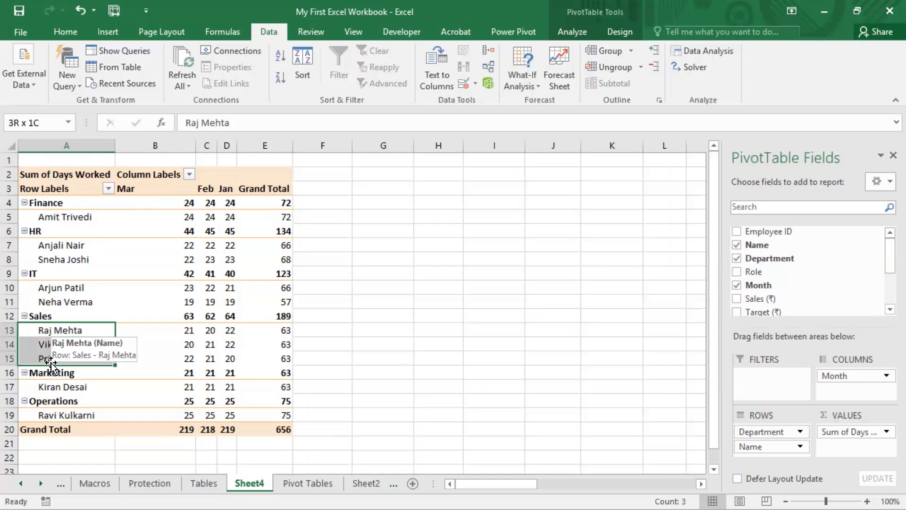
pyautogui.click(169, 330)
pyautogui.click(69, 352)
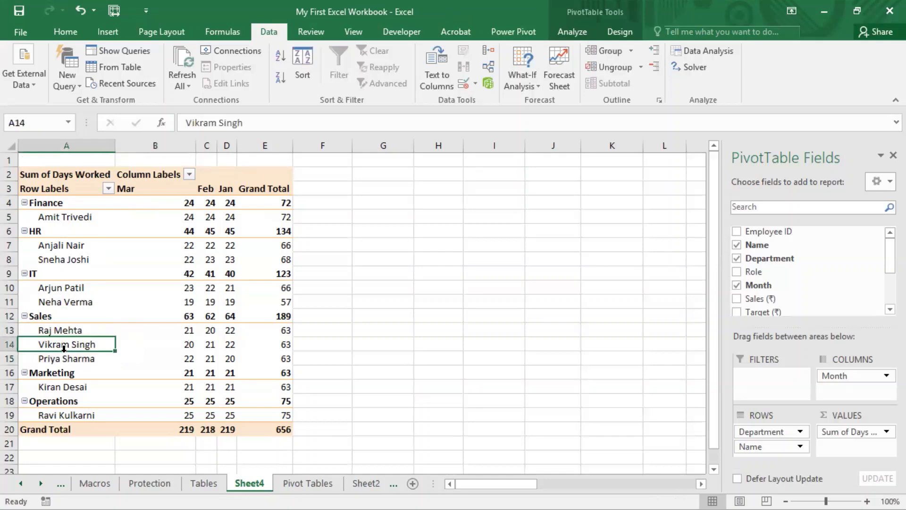
pyautogui.moveTo(65, 351); pyautogui.dragTo(92, 347)
# - Sort the Name field A to Z so employees within each department are alphabetical
pyautogui.click(108, 189)
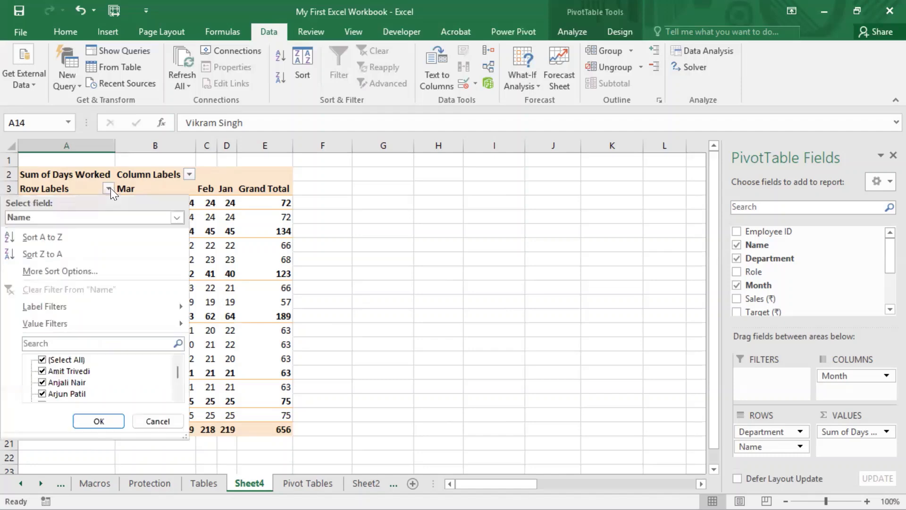
pyautogui.click(110, 188)
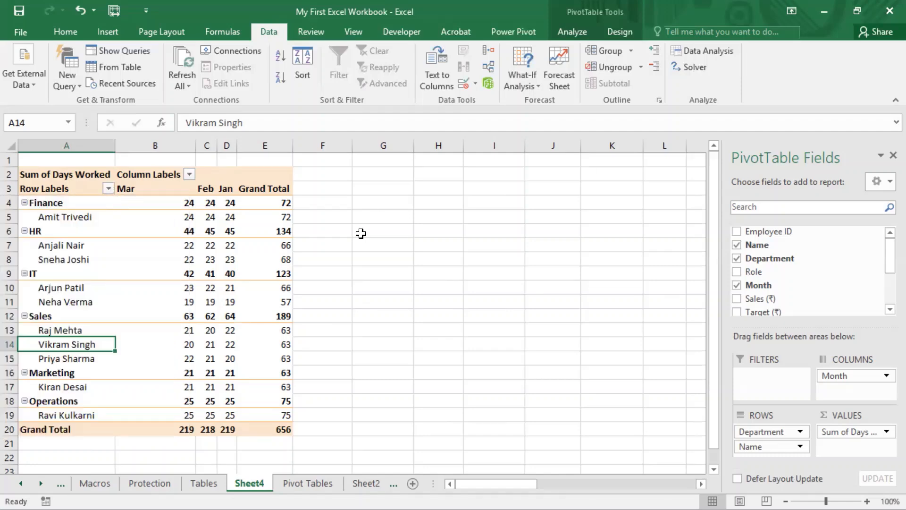
pyautogui.click(108, 188)
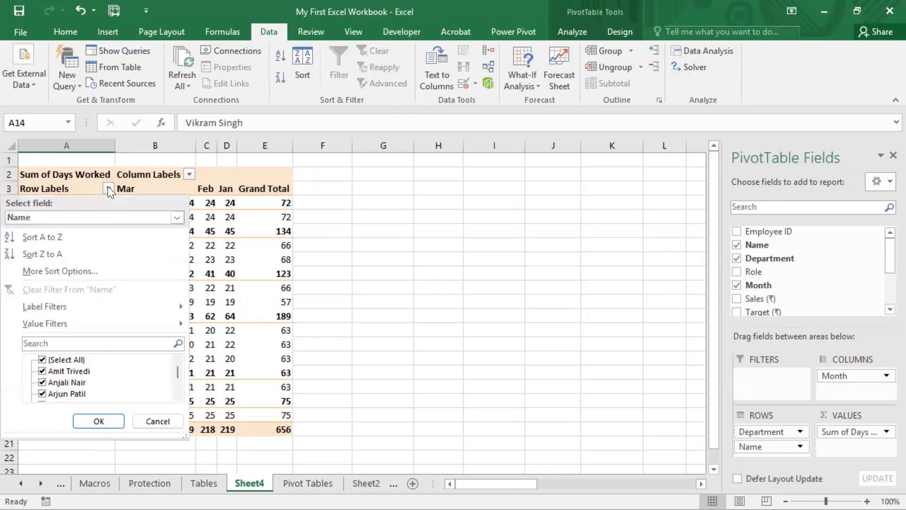
pyautogui.click(65, 237)
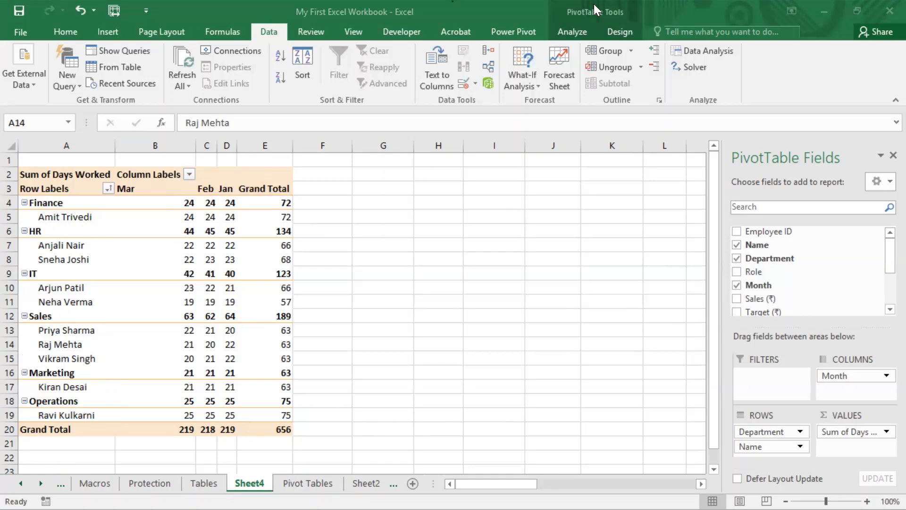
# - Try to drag a Finance employee's value cell down to another position inside the pivot table
pyautogui.click(594, 3)
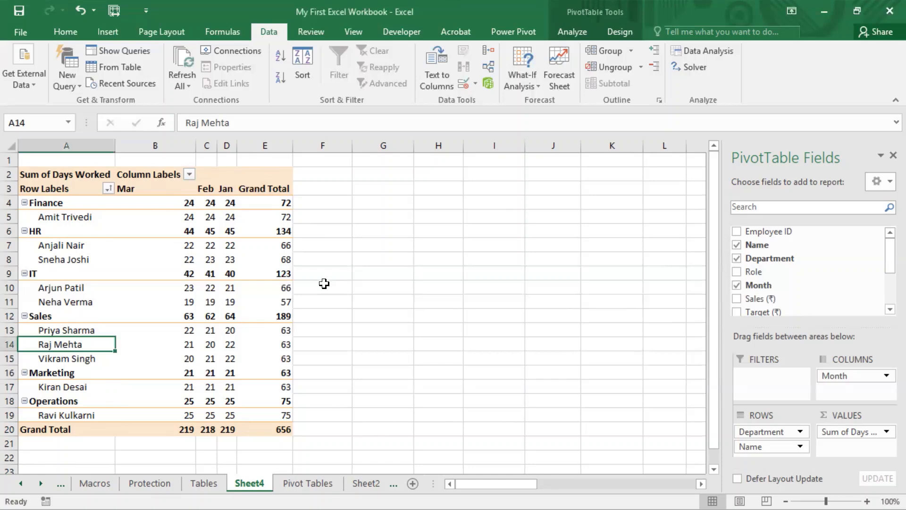
pyautogui.click(233, 220)
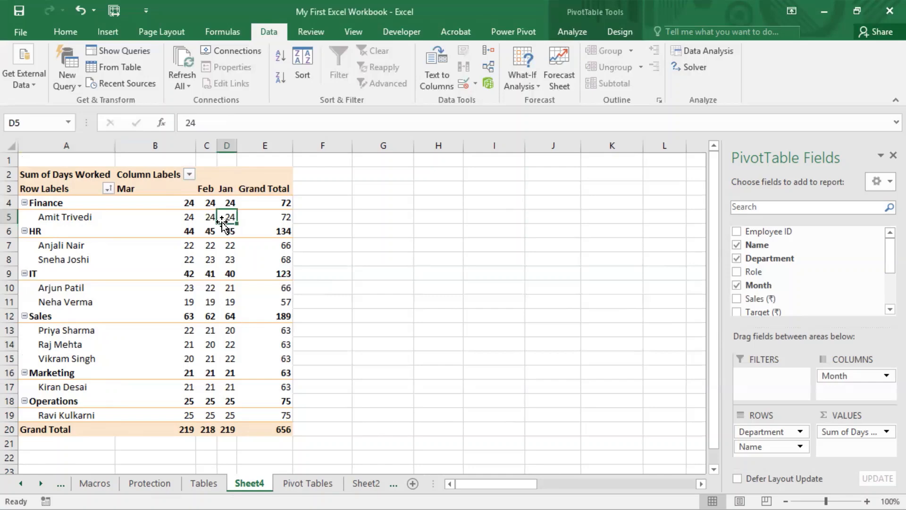
pyautogui.moveTo(230, 224); pyautogui.dragTo(224, 272)
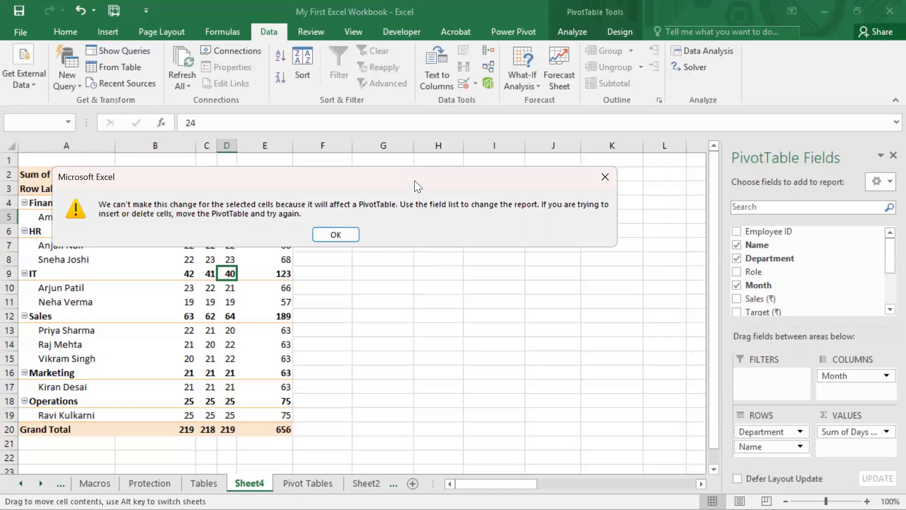
pyautogui.moveTo(414, 181); pyautogui.dragTo(410, 259)
pyautogui.click(604, 256)
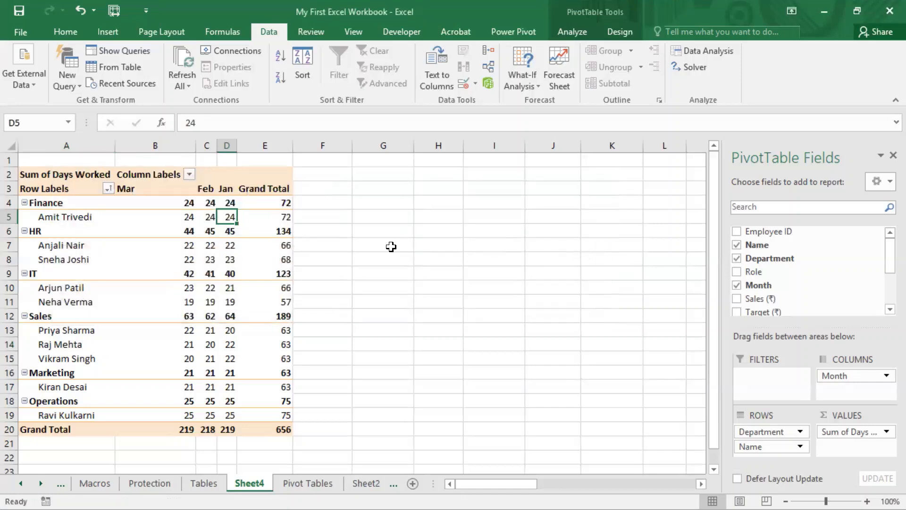
# - Select department labels and the month header row to inspect the pivot table layout
pyautogui.click(79, 206)
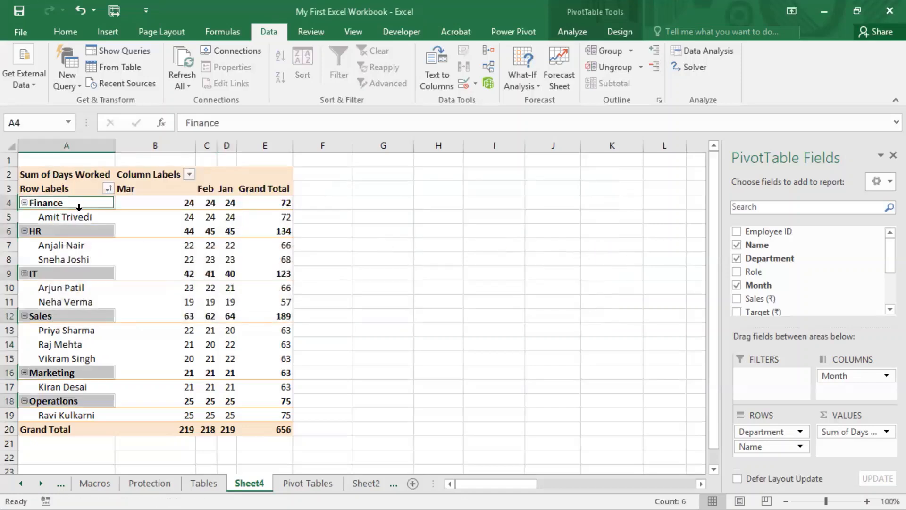
pyautogui.click(81, 206)
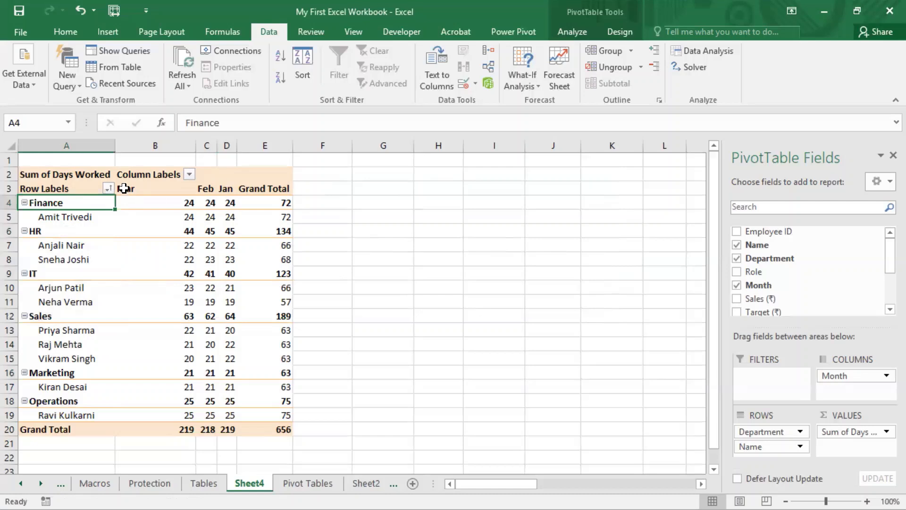
pyautogui.moveTo(124, 188); pyautogui.dragTo(275, 193)
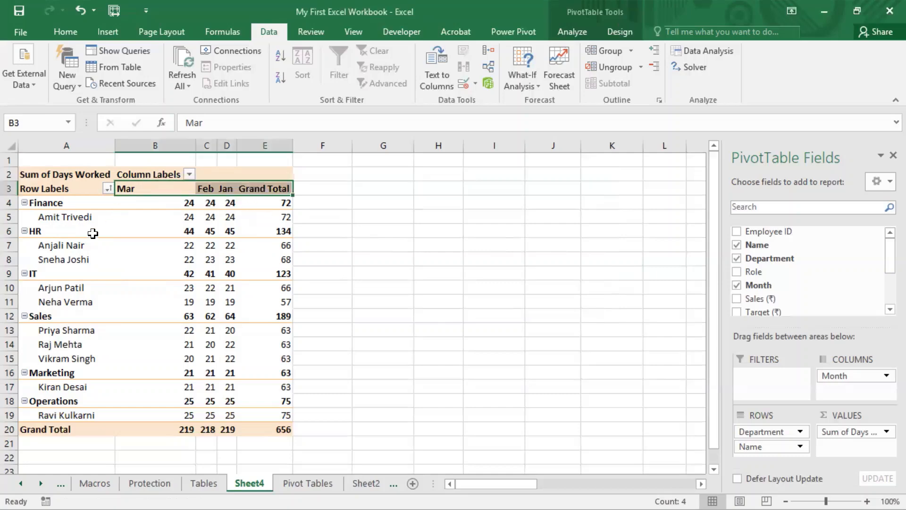
pyautogui.click(117, 246)
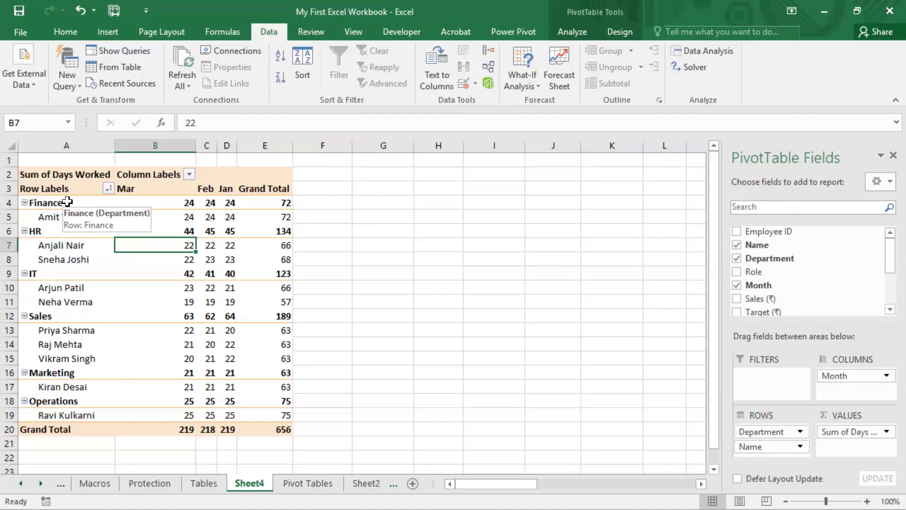
# - Turn off automatic sorting on report update for the Department field in its more sort options
pyautogui.click(108, 188)
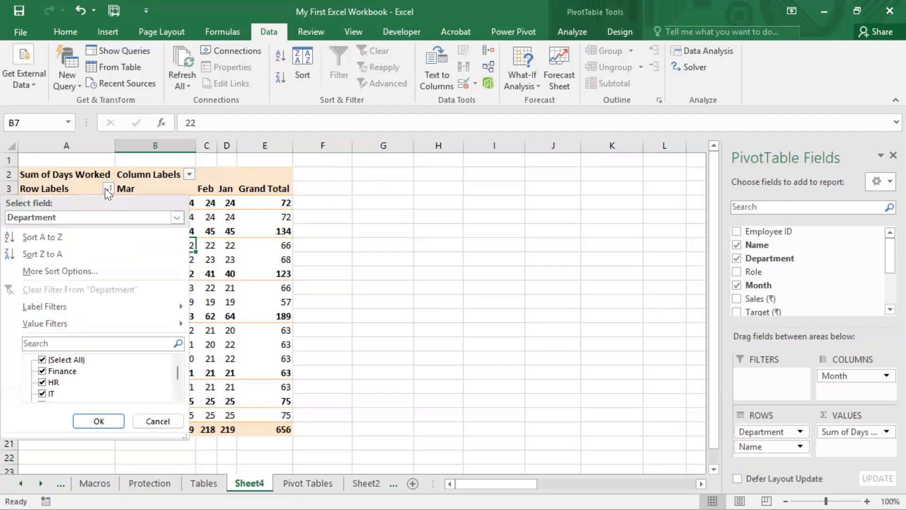
pyautogui.click(72, 271)
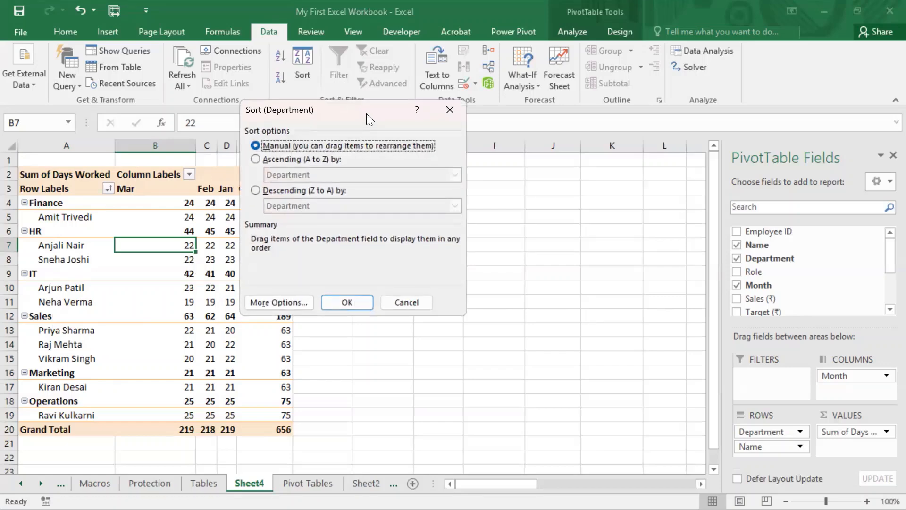
pyautogui.moveTo(366, 113); pyautogui.dragTo(353, 94)
pyautogui.click(262, 277)
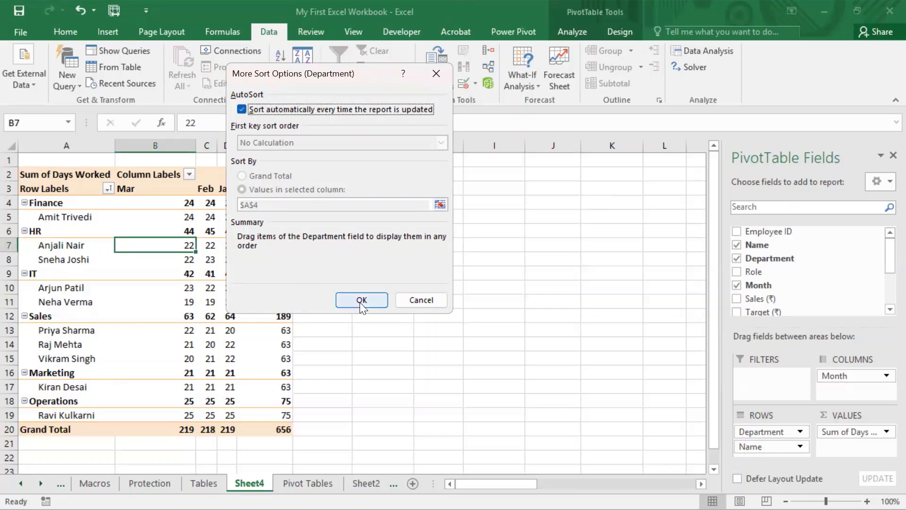
pyautogui.click(418, 298)
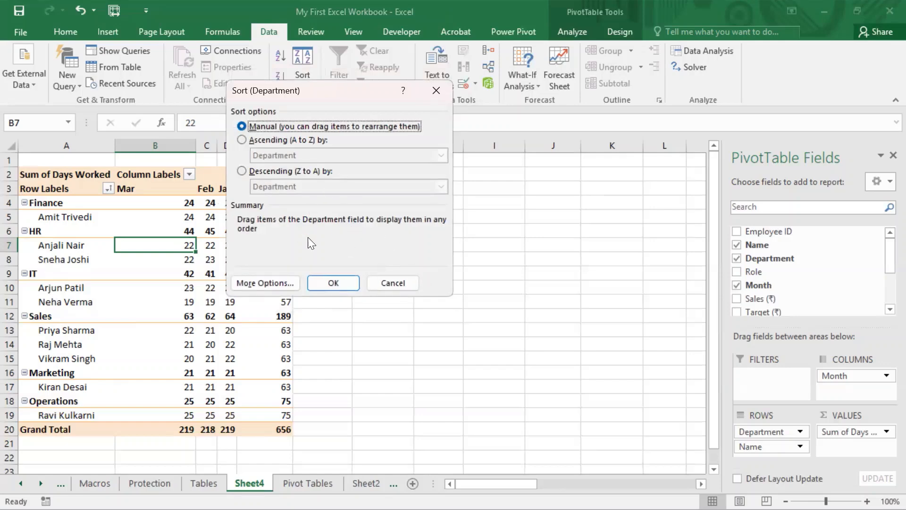
pyautogui.click(276, 281)
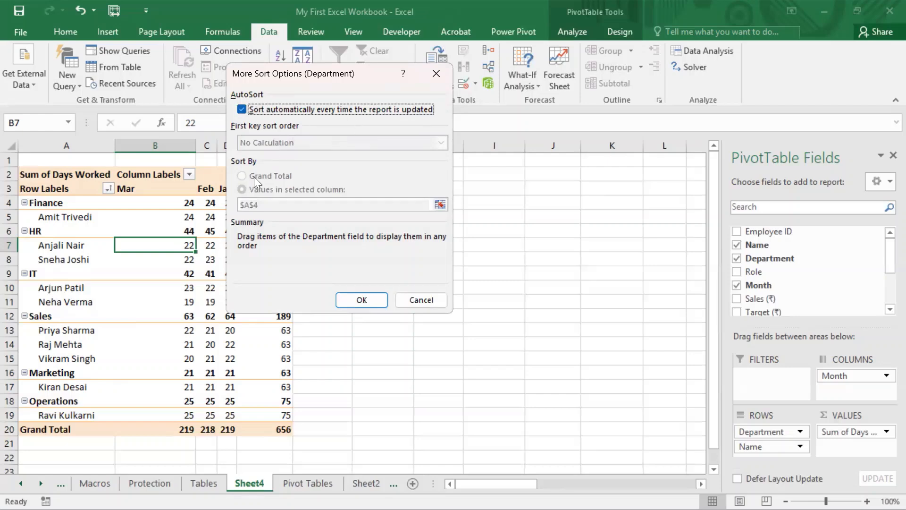
pyautogui.click(243, 108)
pyautogui.click(444, 297)
pyautogui.click(353, 295)
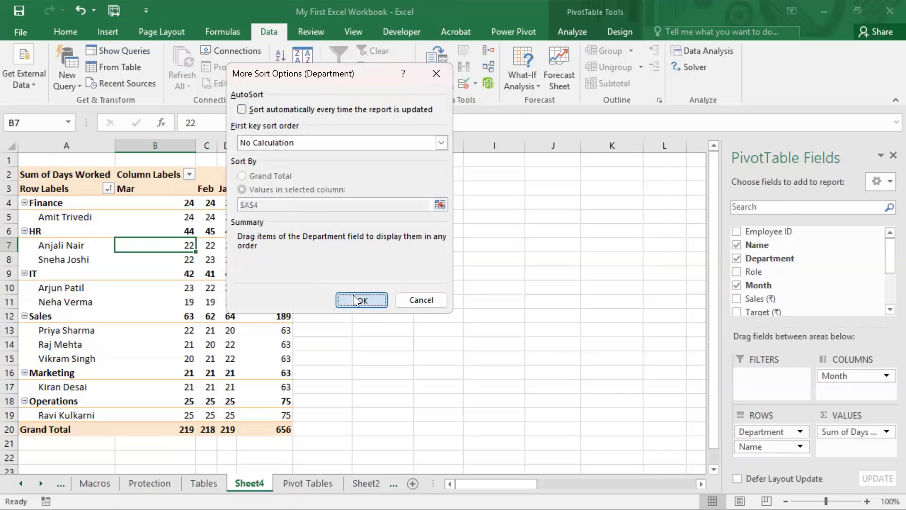
pyautogui.click(331, 282)
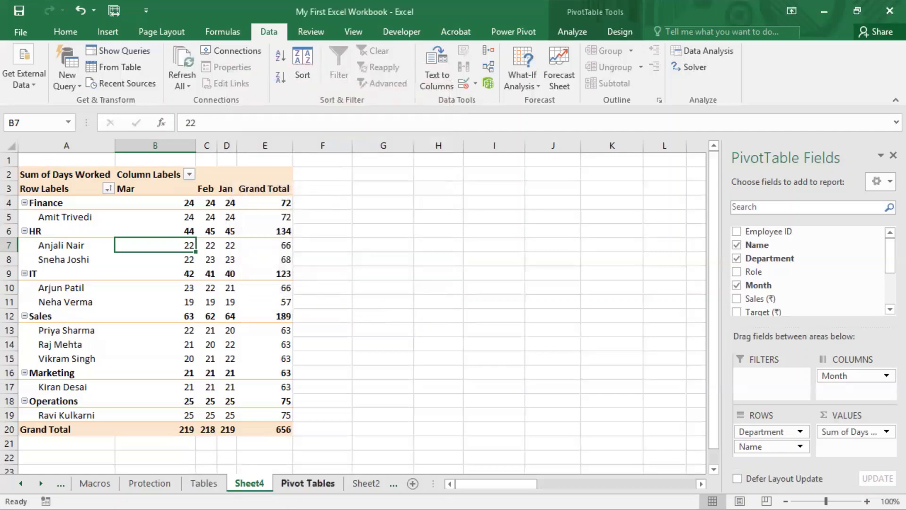
# - On the Pivot Tables source sheet, set the January Days Worked value in row 7 to 30
pyautogui.click(307, 483)
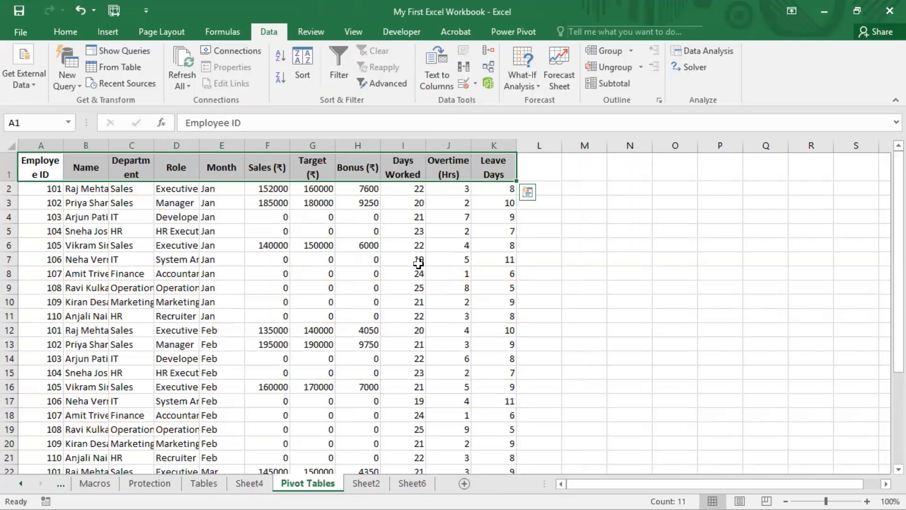
pyautogui.click(418, 263)
pyautogui.write('30')
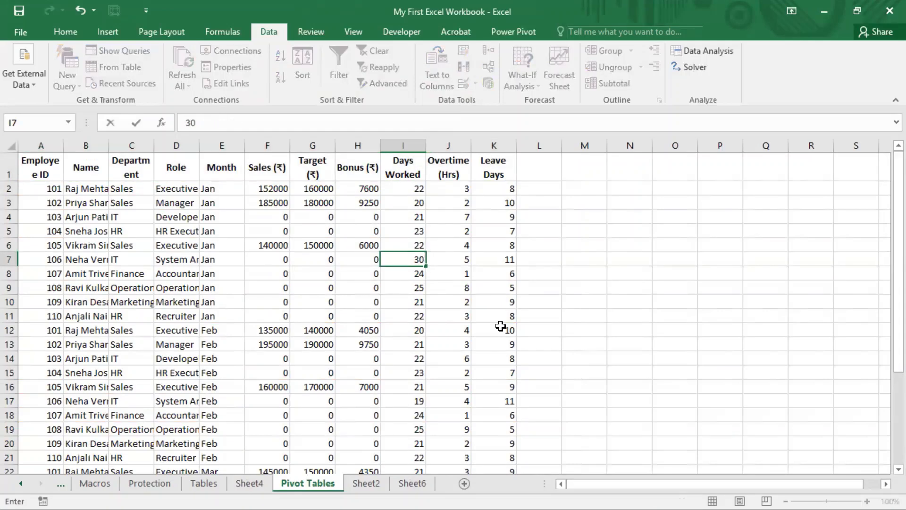
pyautogui.press('Return')
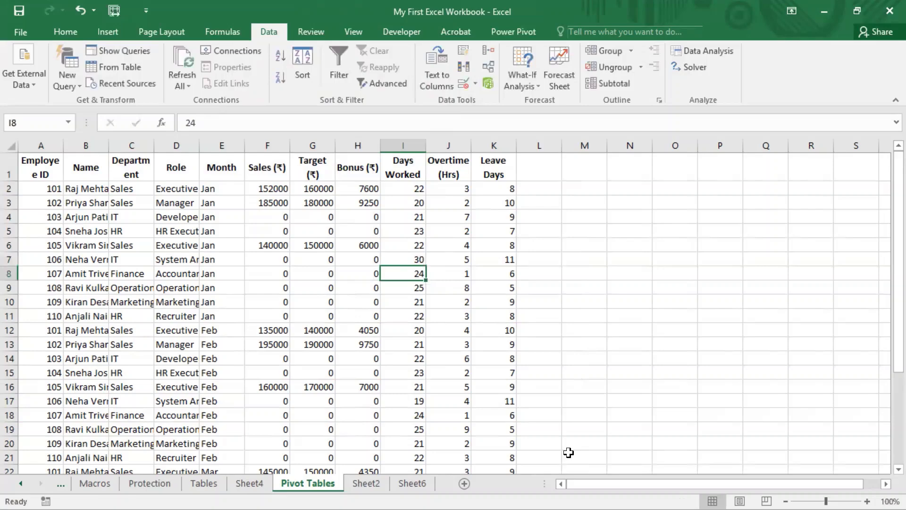
# - Back on the pivot table sheet, select an IT employee's month values row and sort the rows in descending order
pyautogui.click(236, 483)
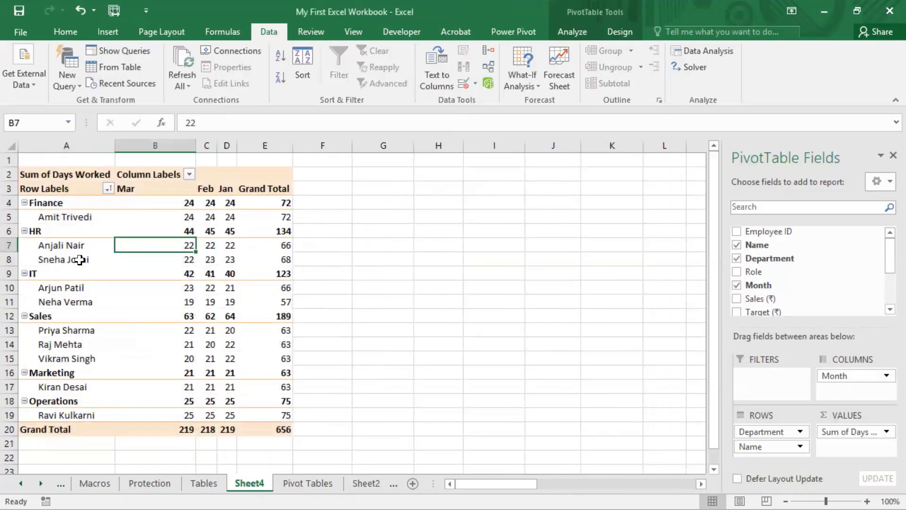
pyautogui.click(228, 302)
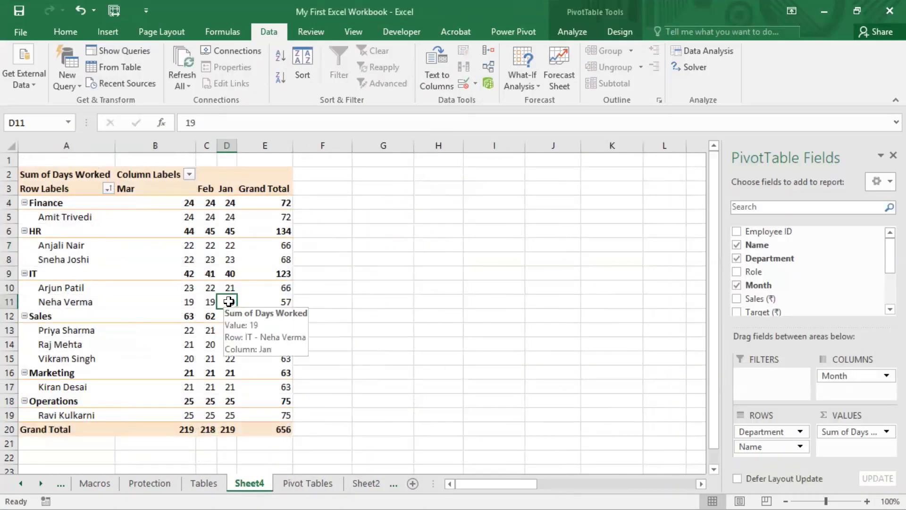
pyautogui.moveTo(189, 302); pyautogui.dragTo(229, 303)
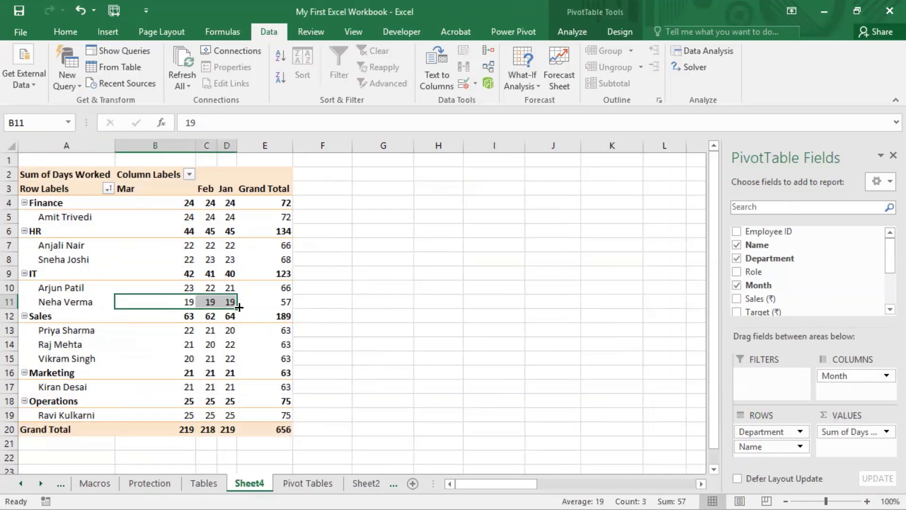
pyautogui.click(212, 304)
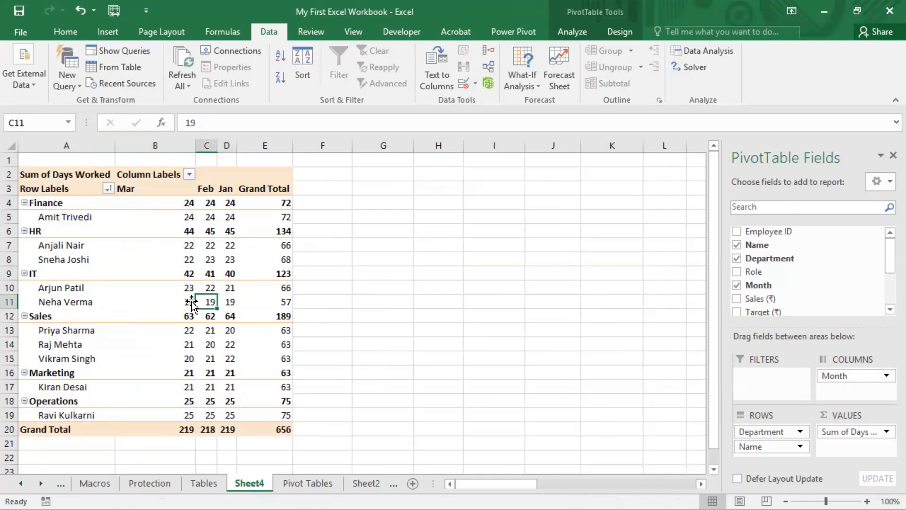
pyautogui.moveTo(187, 302); pyautogui.dragTo(230, 302)
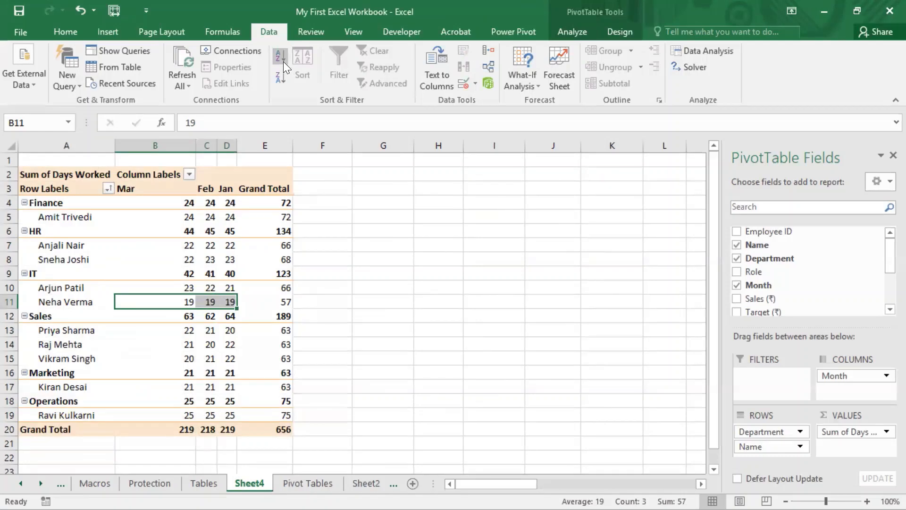
pyautogui.click(279, 79)
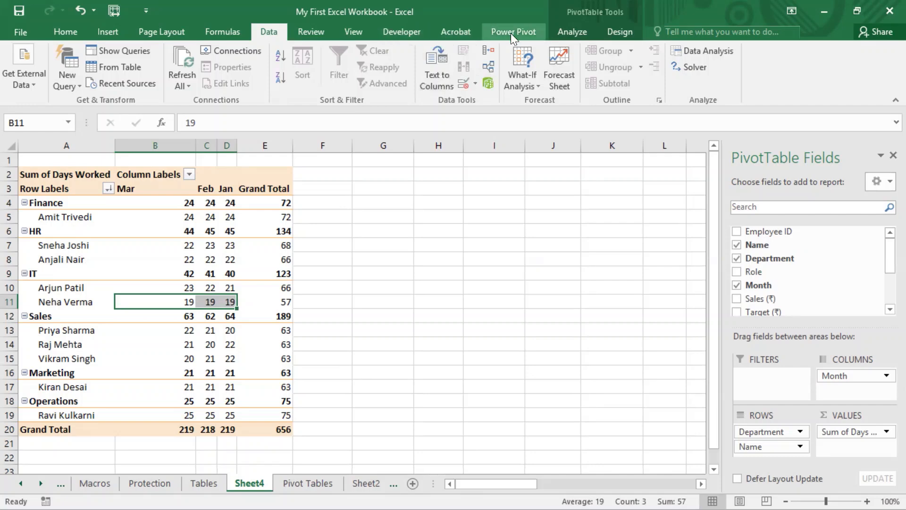
# - Refresh the pivot table to pull in the edited source data
pyautogui.click(577, 30)
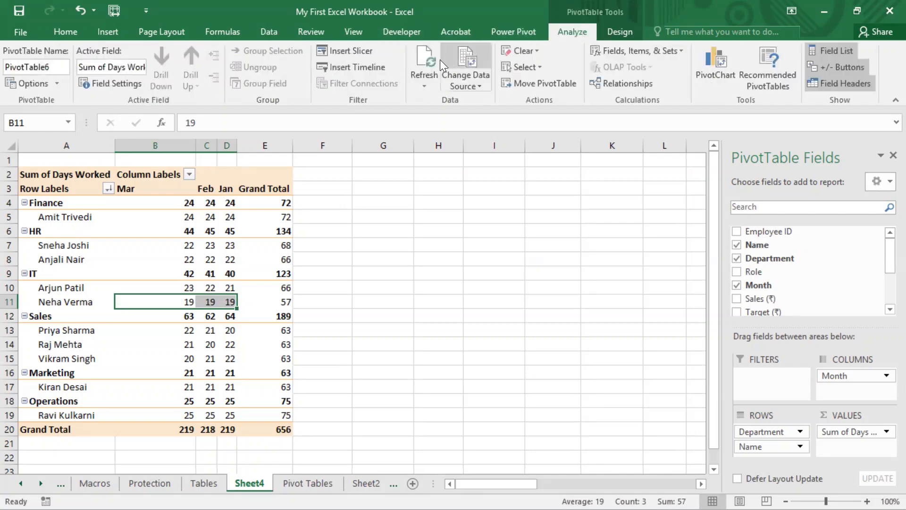
pyautogui.click(423, 52)
pyautogui.click(240, 315)
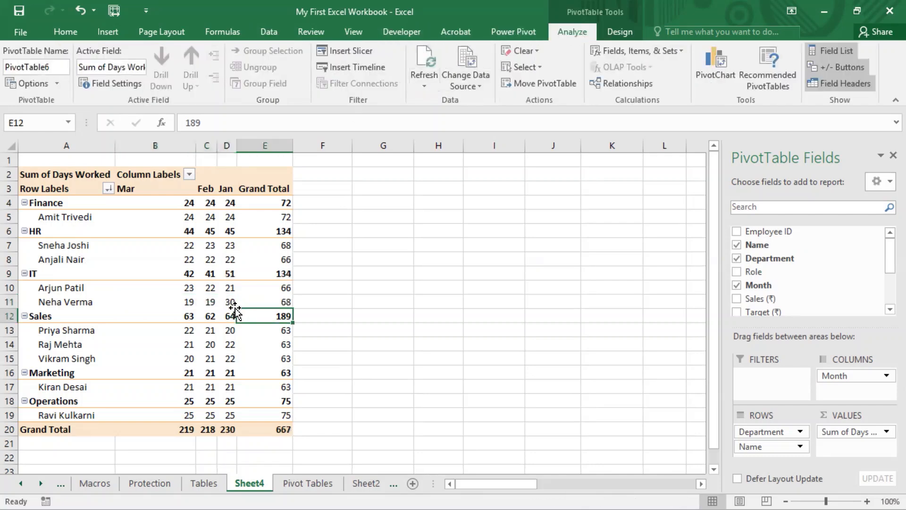
pyautogui.moveTo(232, 296)
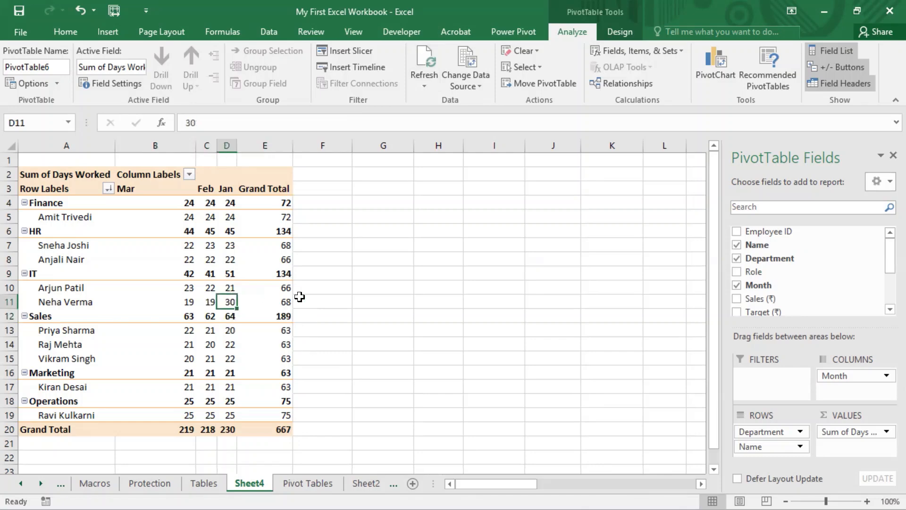
pyautogui.click(286, 301)
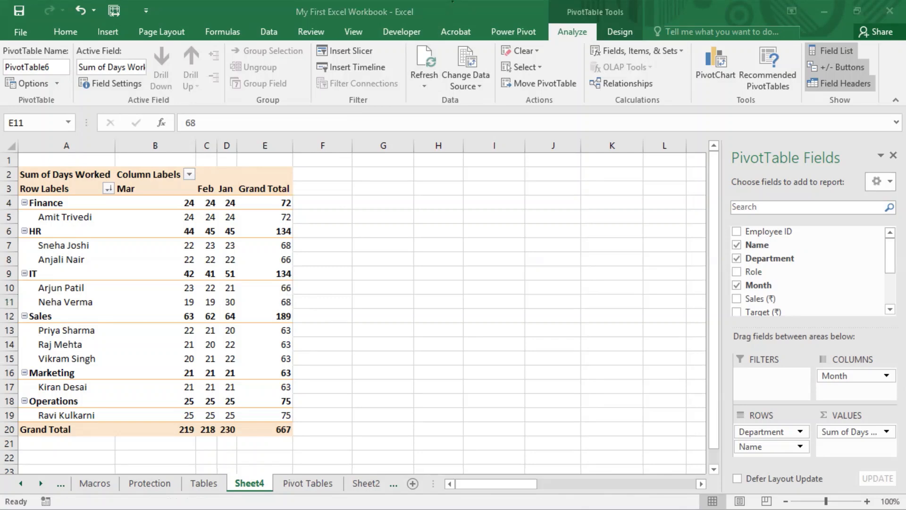
pyautogui.click(152, 105)
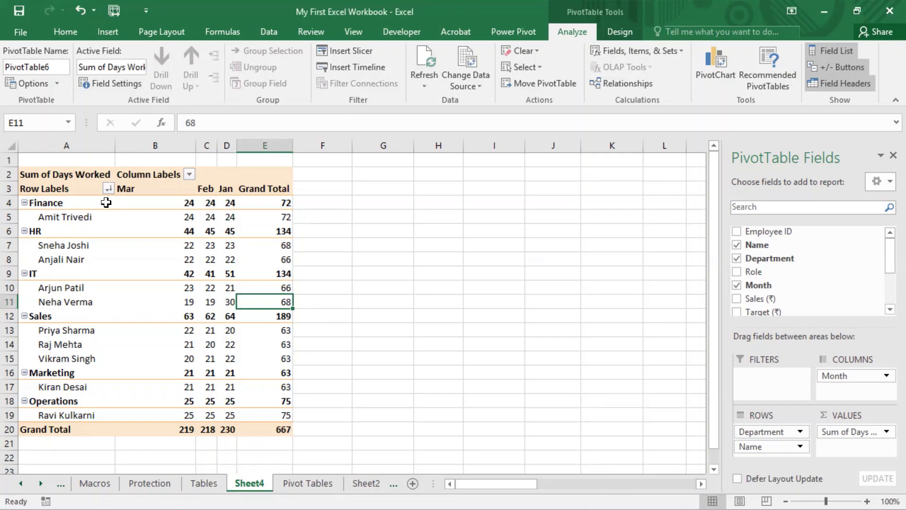
# - Sort the employees within each department by Grand Total from largest to smallest
pyautogui.click(108, 189)
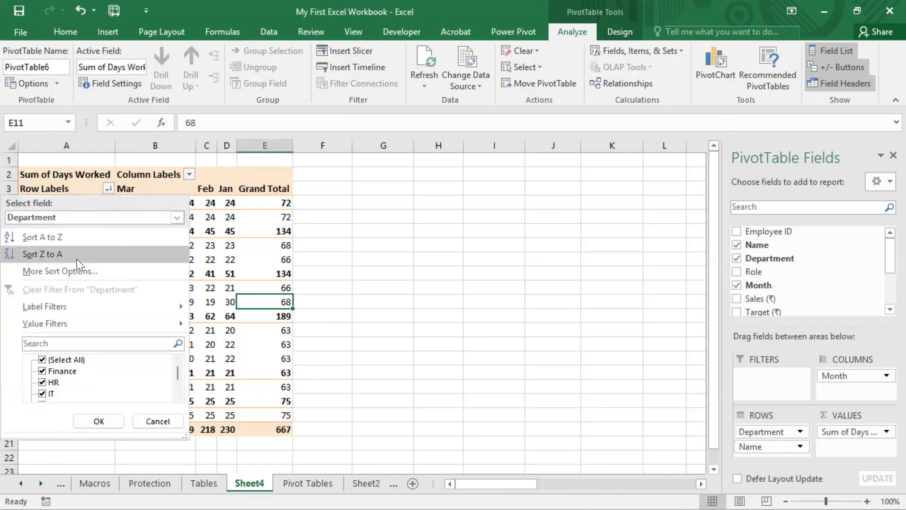
pyautogui.click(288, 223)
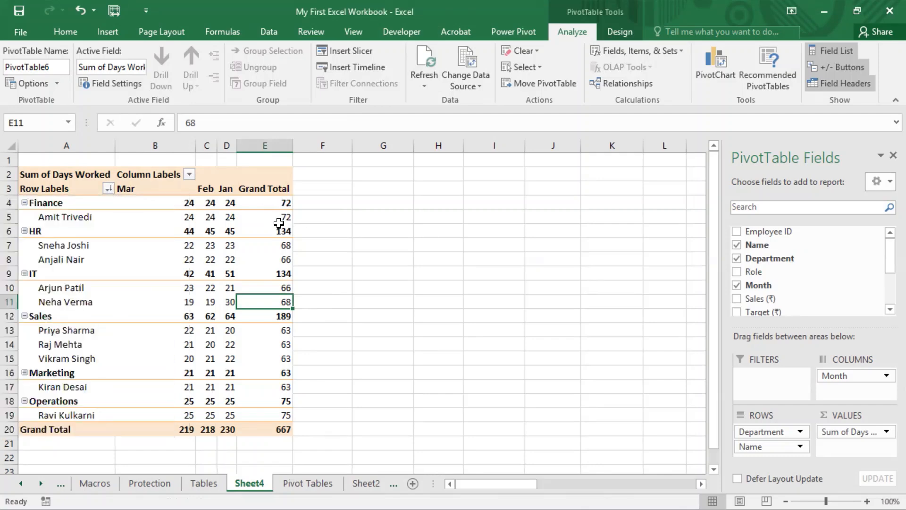
pyautogui.rightClick(294, 289)
pyautogui.rightClick(287, 287)
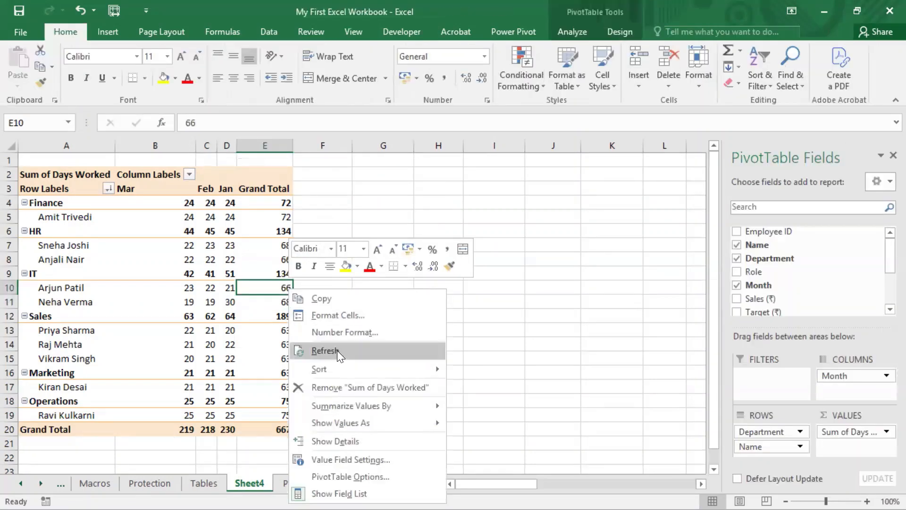
pyautogui.moveTo(358, 367)
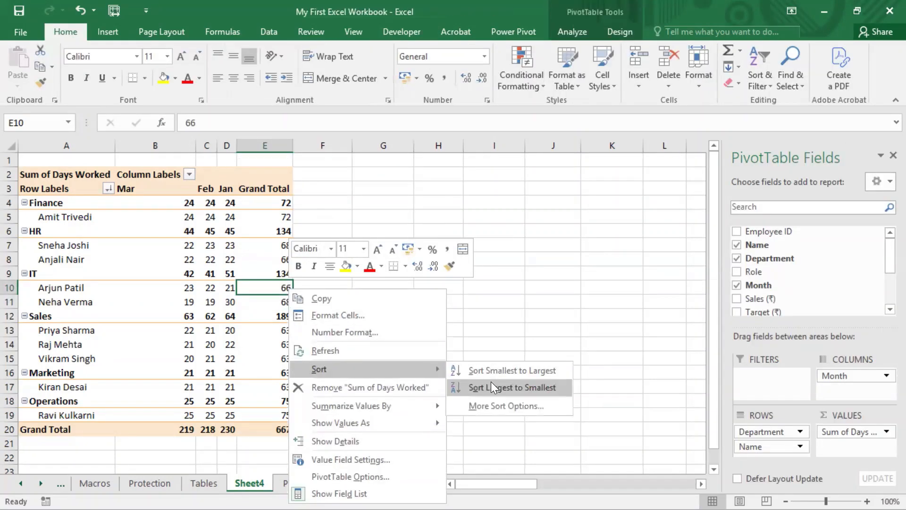
pyautogui.click(491, 385)
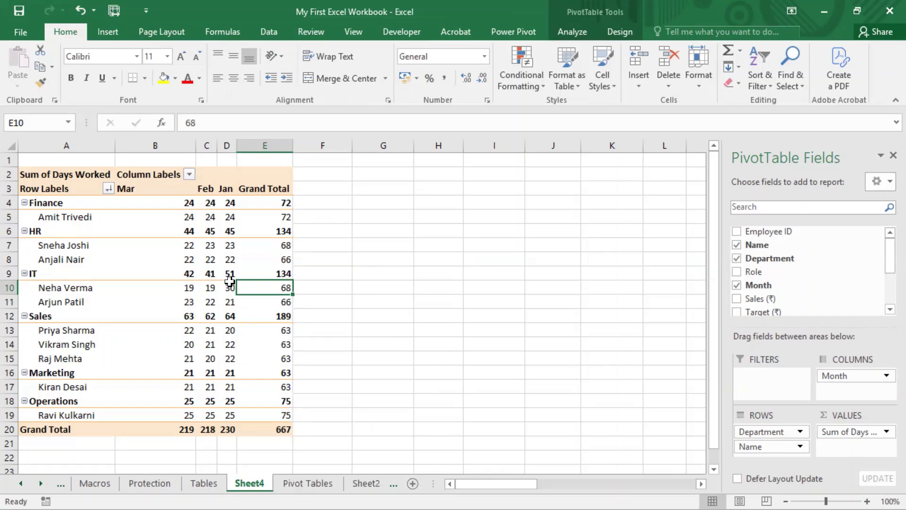
# - On the Pivot Tables source sheet, set the January Days Worked value in row 7 to 19
pyautogui.click(307, 483)
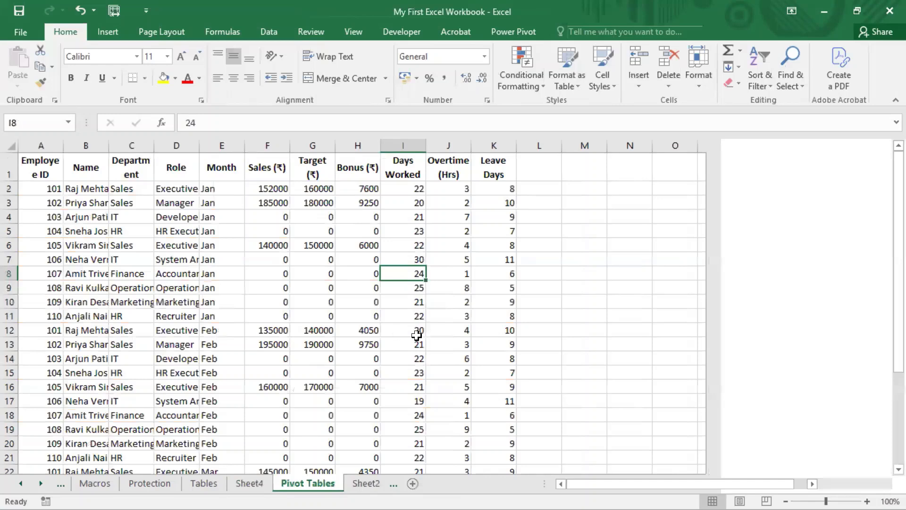
pyautogui.click(418, 256)
pyautogui.write('19')
pyautogui.click(408, 331)
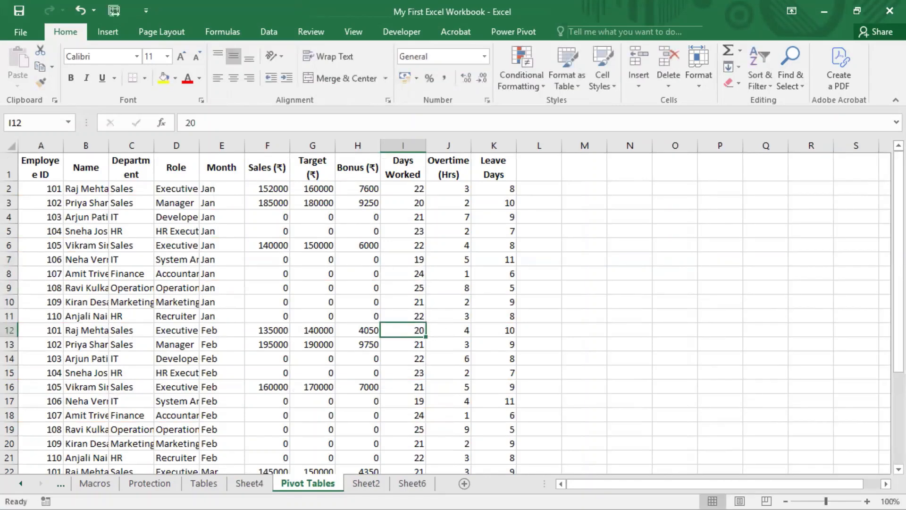
# - Return to the pivot table sheet and refresh the pivot table
pyautogui.click(250, 483)
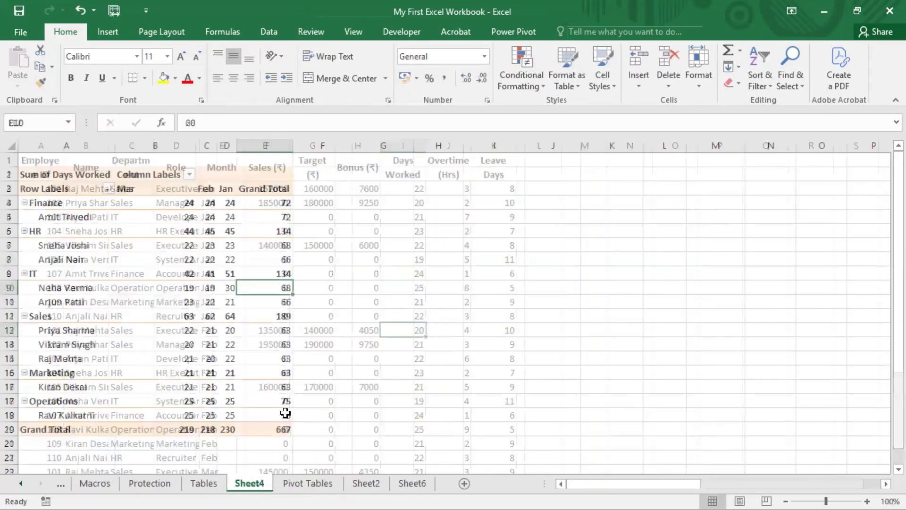
pyautogui.click(208, 287)
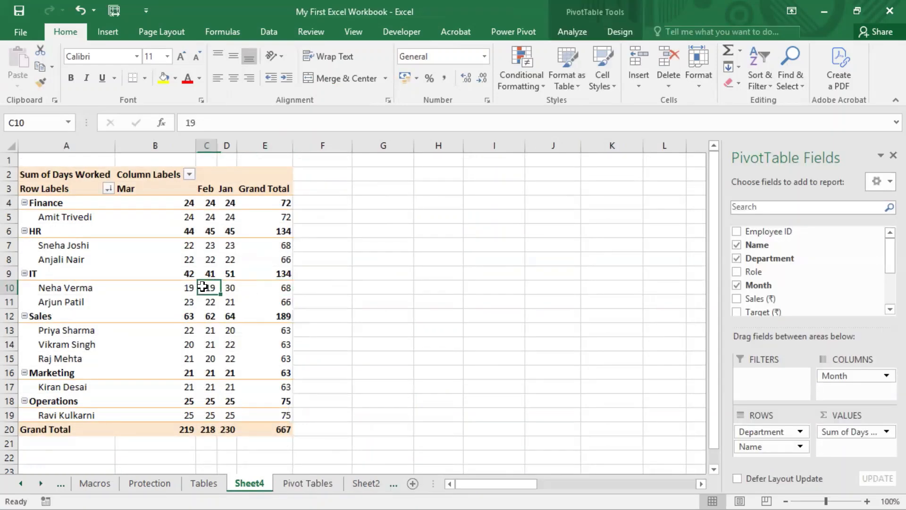
pyautogui.rightClick(207, 286)
pyautogui.click(240, 350)
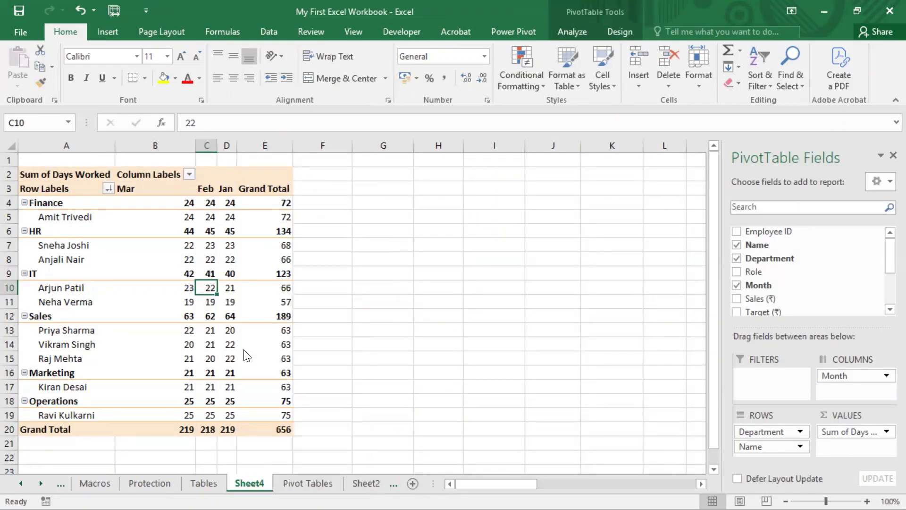
# - Turn off automatic sorting on report update for the Month field in its more sort options
pyautogui.click(285, 301)
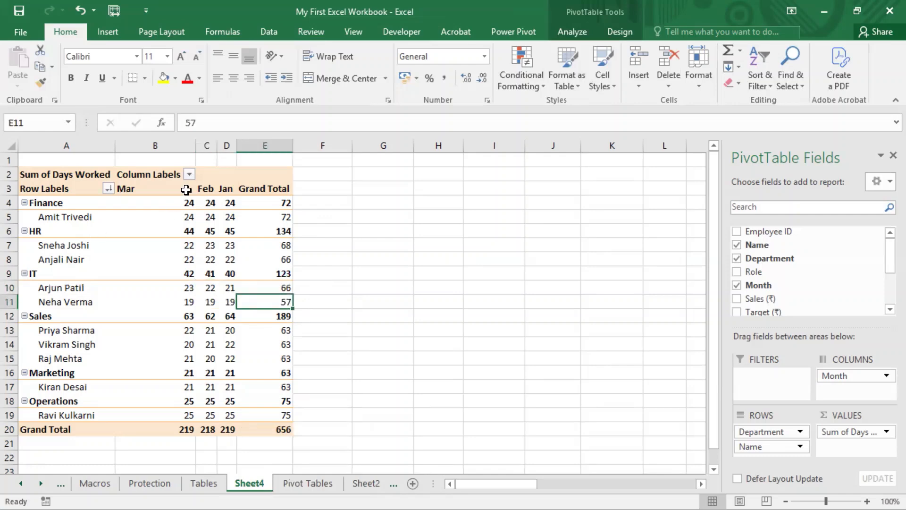
pyautogui.click(189, 175)
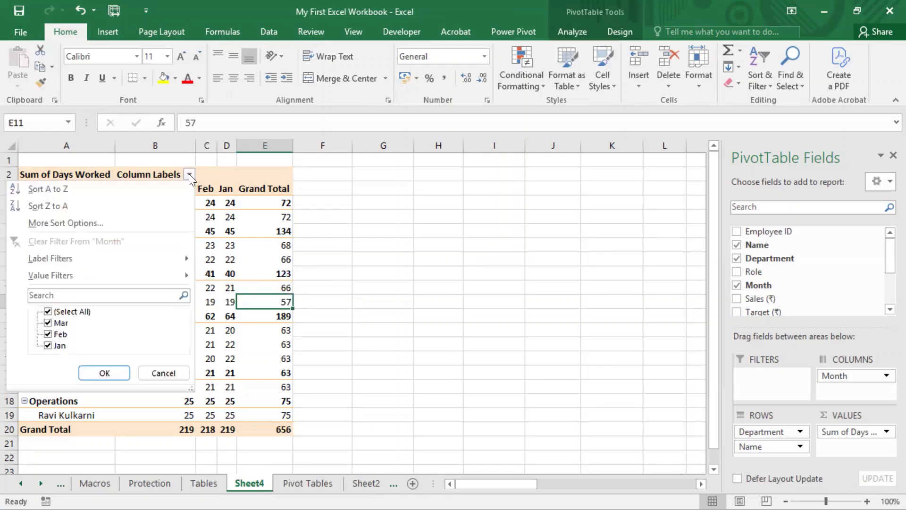
pyautogui.click(65, 222)
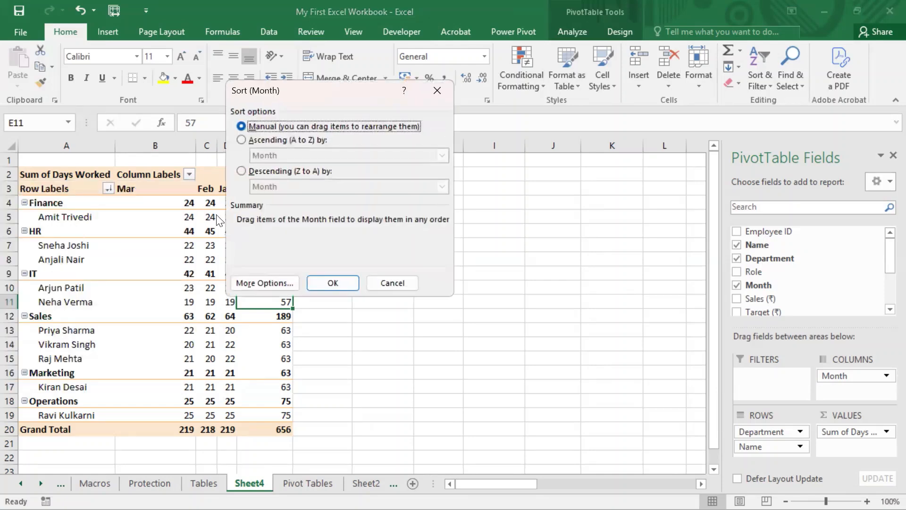
pyautogui.click(266, 282)
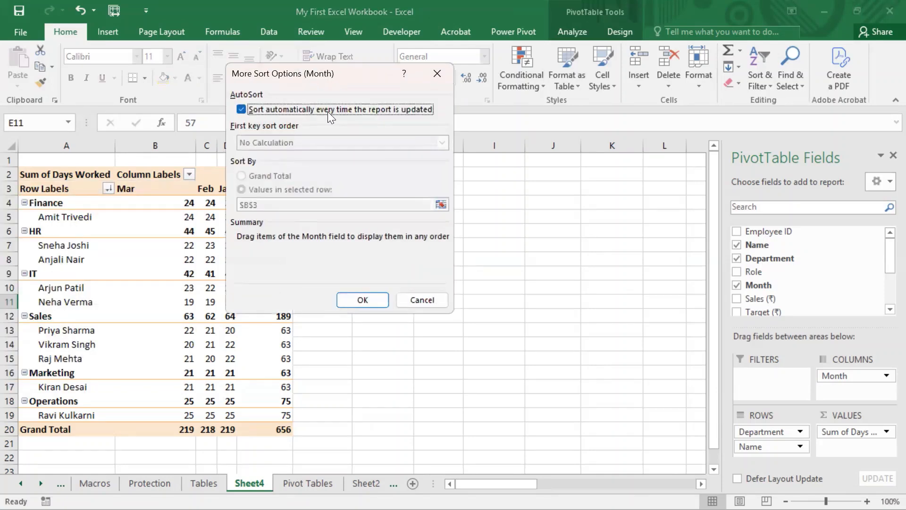
pyautogui.click(265, 110)
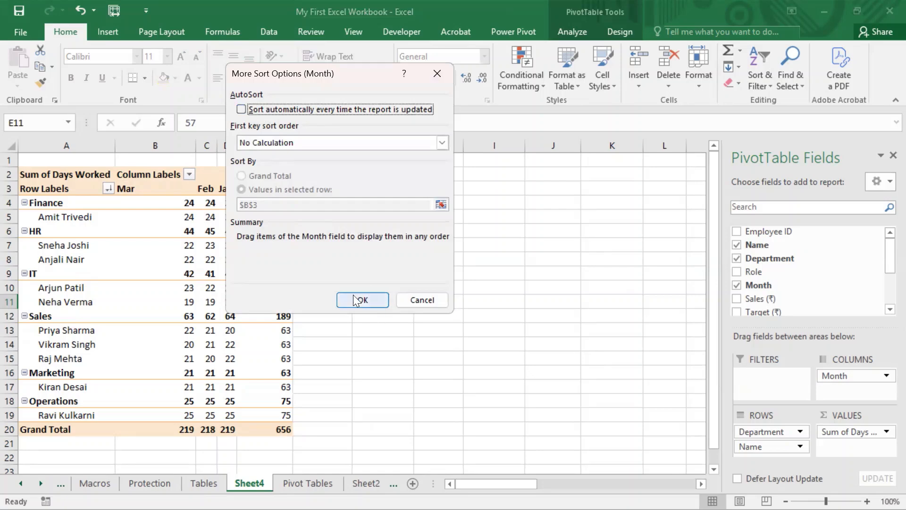
pyautogui.click(353, 296)
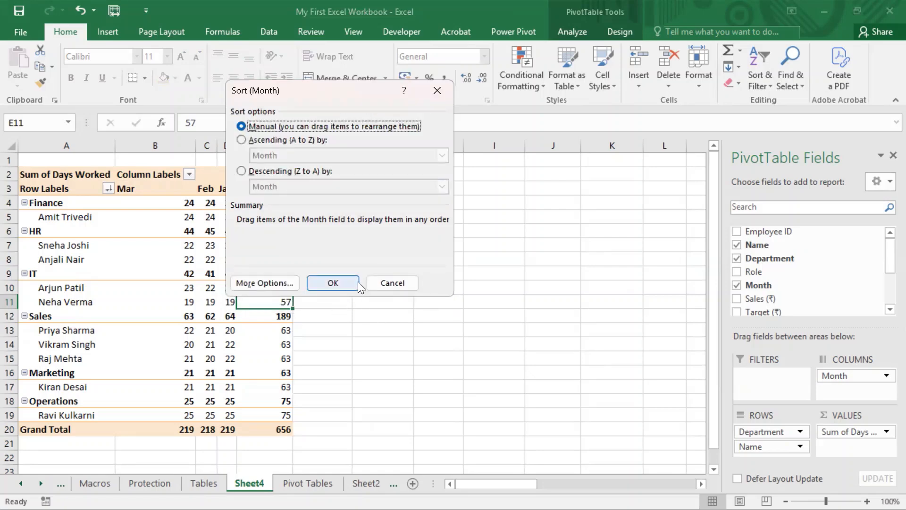
pyautogui.click(357, 282)
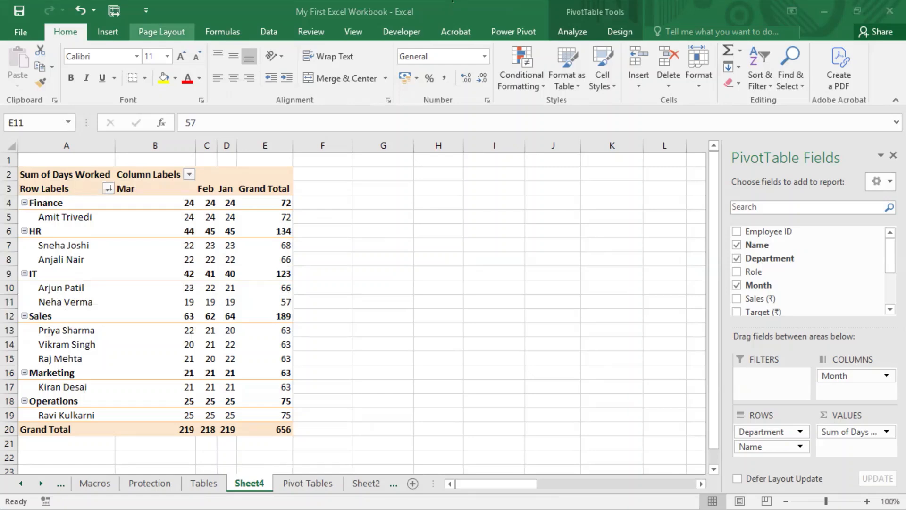
# - Review the Month field's more sort options, including autosort and first key sort order, leaving them unchanged
pyautogui.click(261, 98)
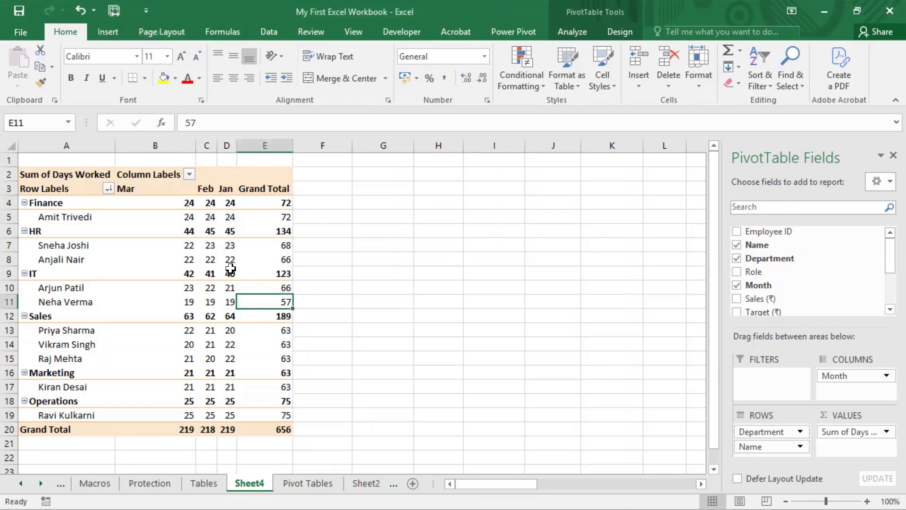
pyautogui.click(180, 172)
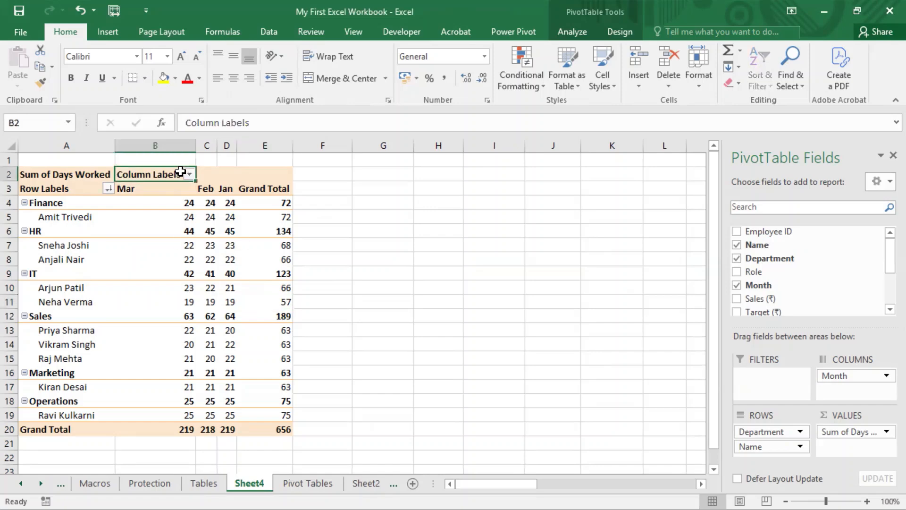
pyautogui.click(189, 174)
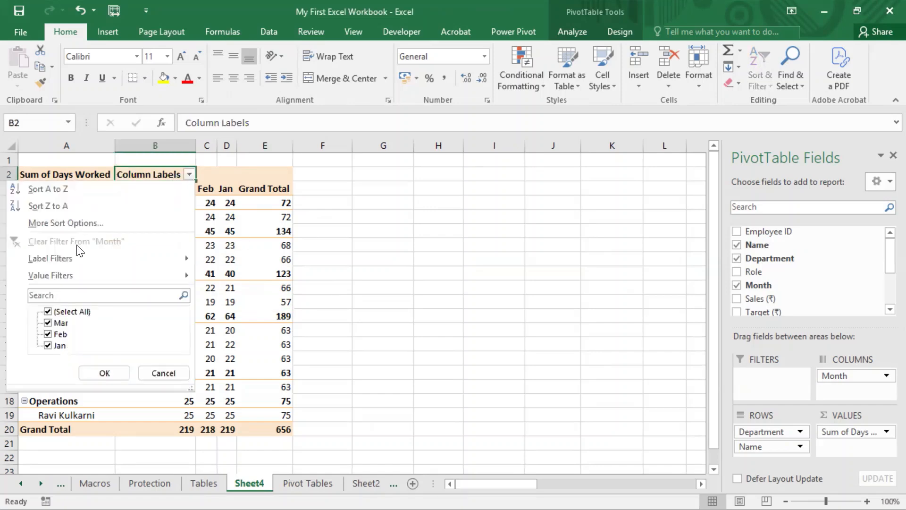
pyautogui.click(83, 221)
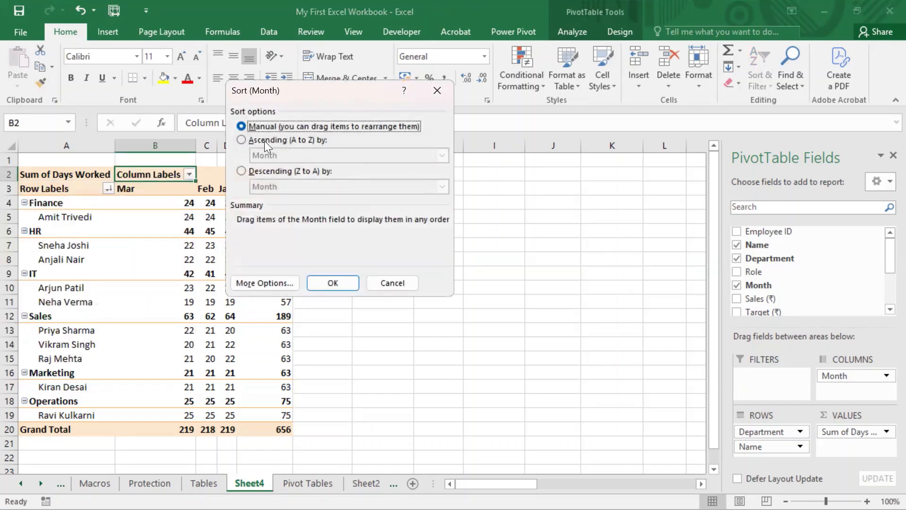
pyautogui.click(268, 280)
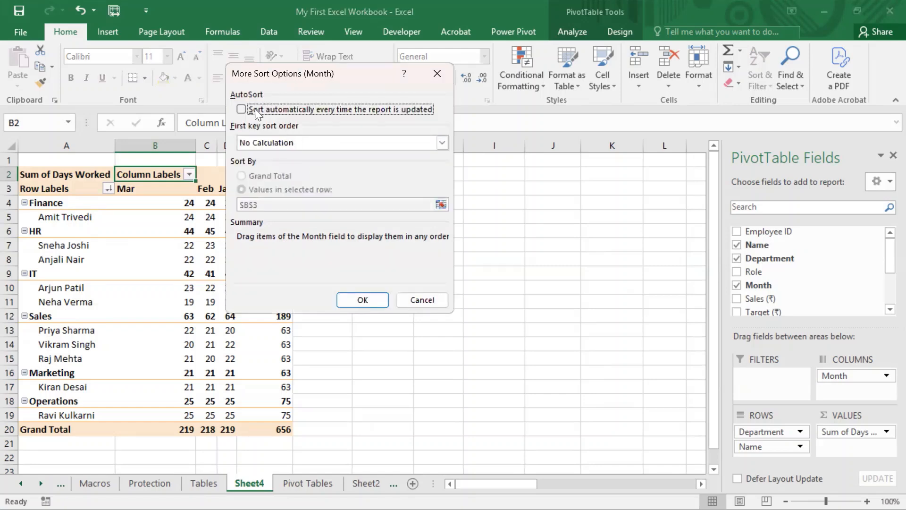
pyautogui.click(323, 142)
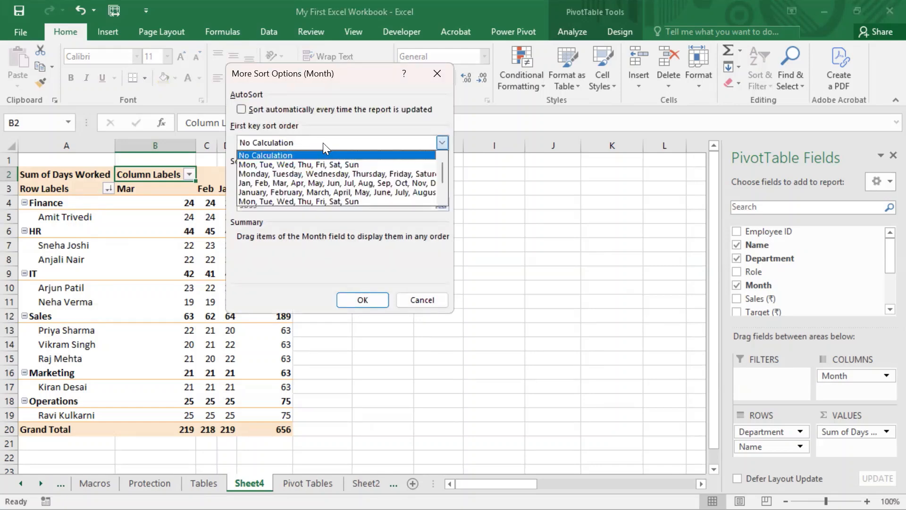
pyautogui.click(322, 143)
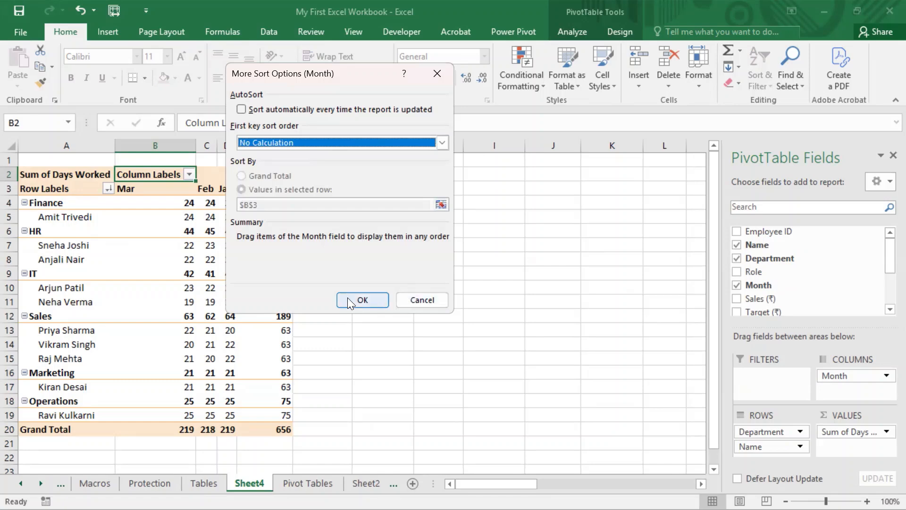
pyautogui.click(360, 299)
pyautogui.click(325, 284)
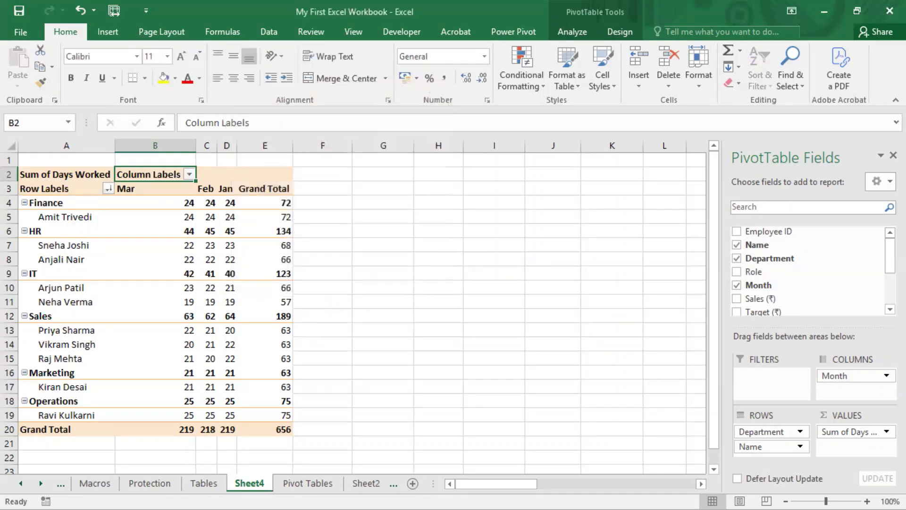
# - On the Pivot Tables source sheet, set the January Days Worked value in row 7 to 30
pyautogui.click(305, 483)
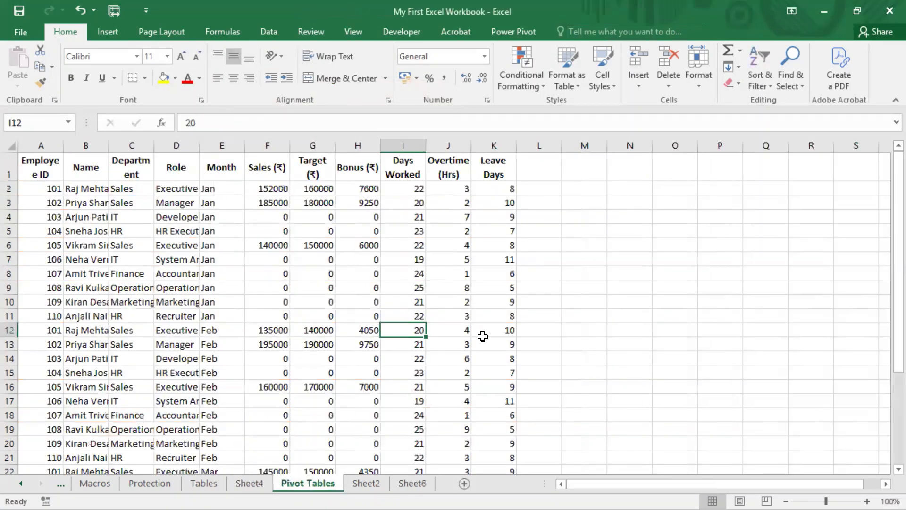
pyautogui.press('Up')
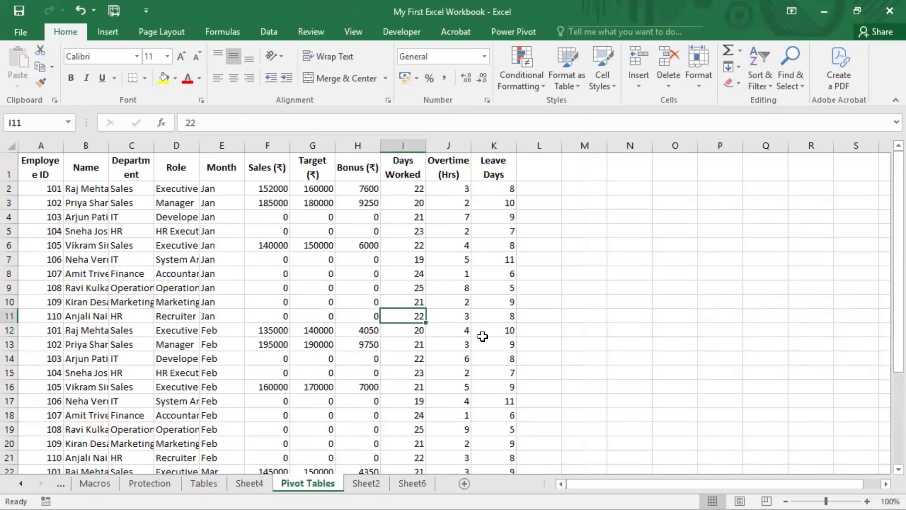
pyautogui.press('Down')
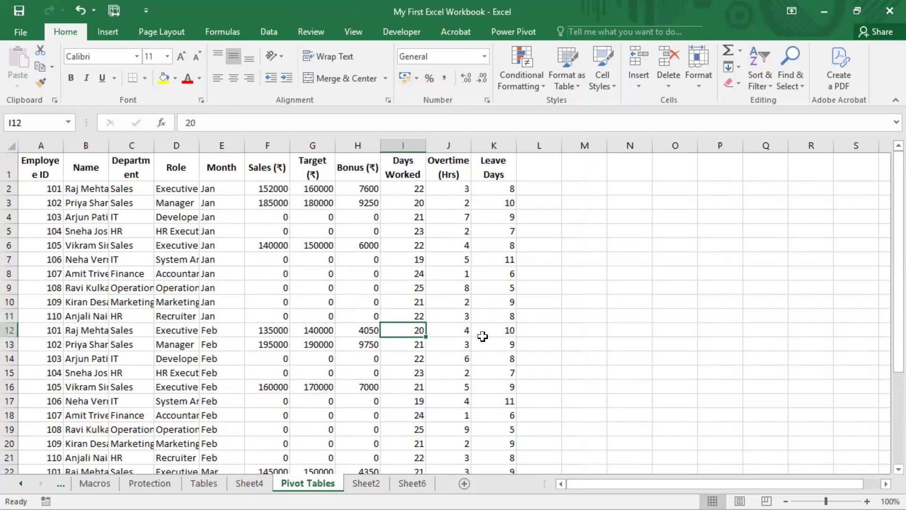
pyautogui.press('Up')
pyautogui.press('Up')
pyautogui.press('Up')
pyautogui.press('Up')
pyautogui.press('Up')
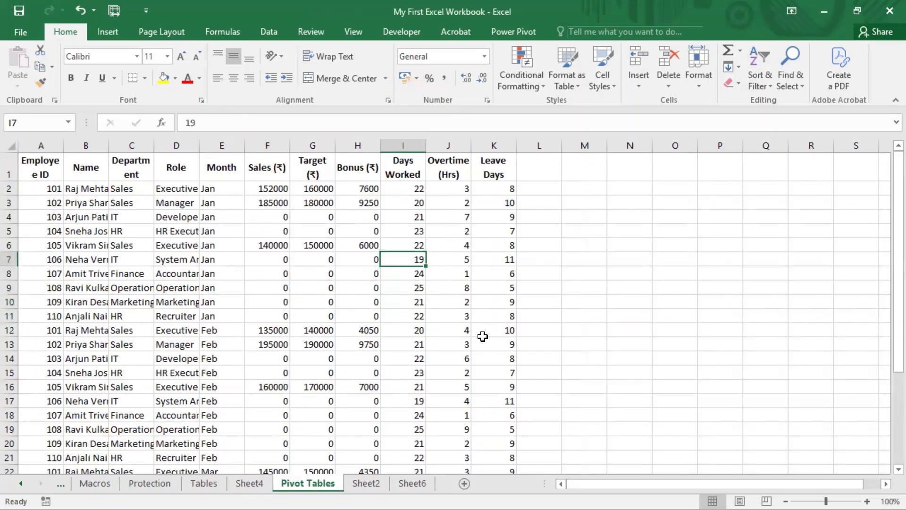
pyautogui.write("30'")
pyautogui.press('Return')
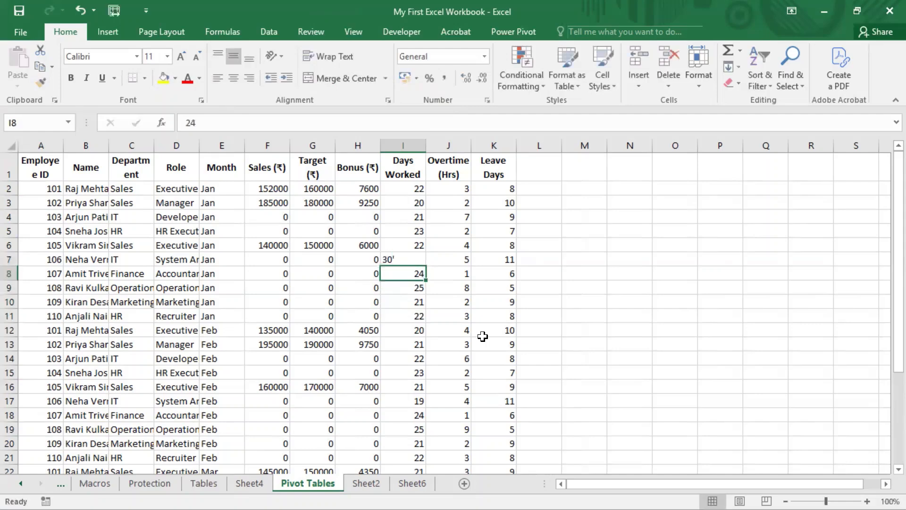
pyautogui.press('Up')
pyautogui.press('F2')
pyautogui.press('BackSpace')
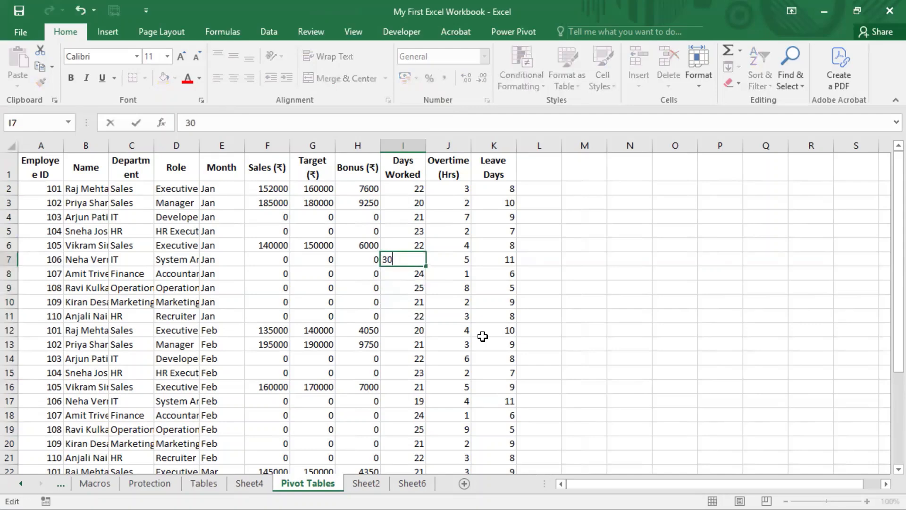
pyautogui.press('Return')
# - Switch back to Sheet4 and refresh the pivot table
pyautogui.click(254, 481)
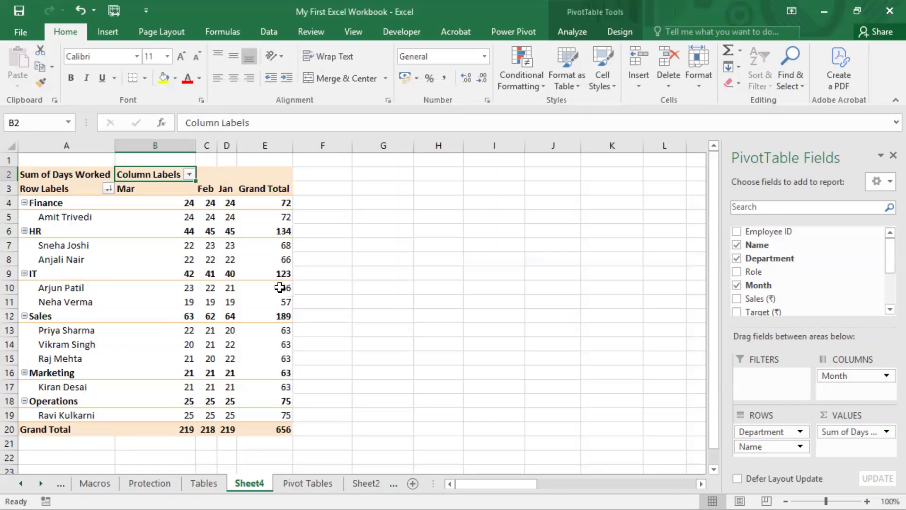
pyautogui.rightClick(280, 288)
pyautogui.click(333, 349)
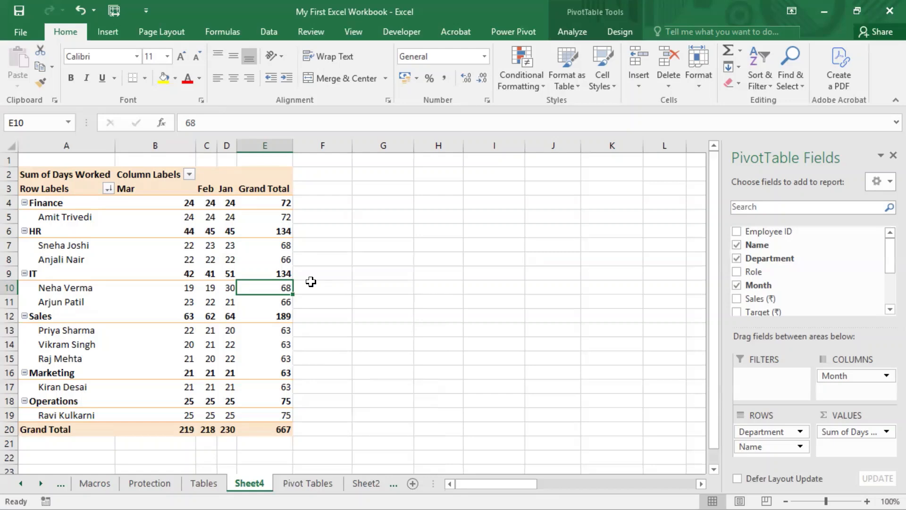
# - Review the Department field's more sort options and autosort setting
pyautogui.click(108, 189)
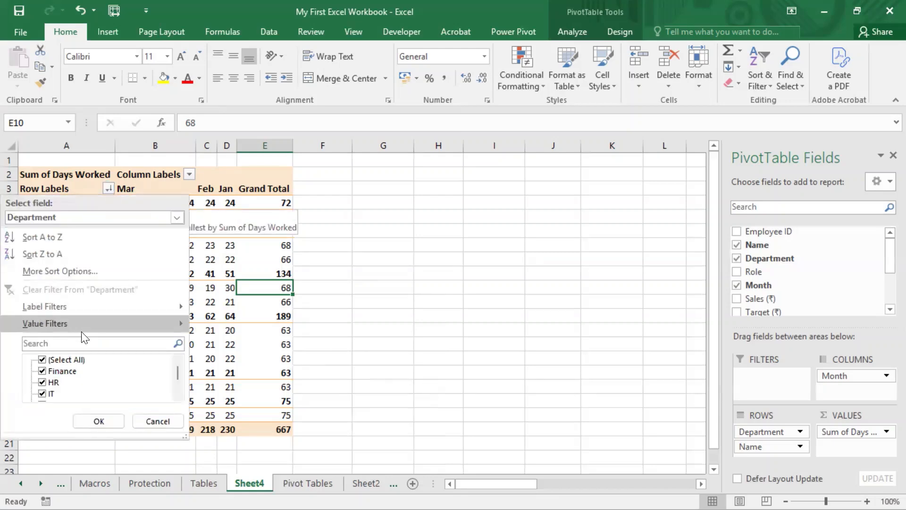
pyautogui.click(55, 270)
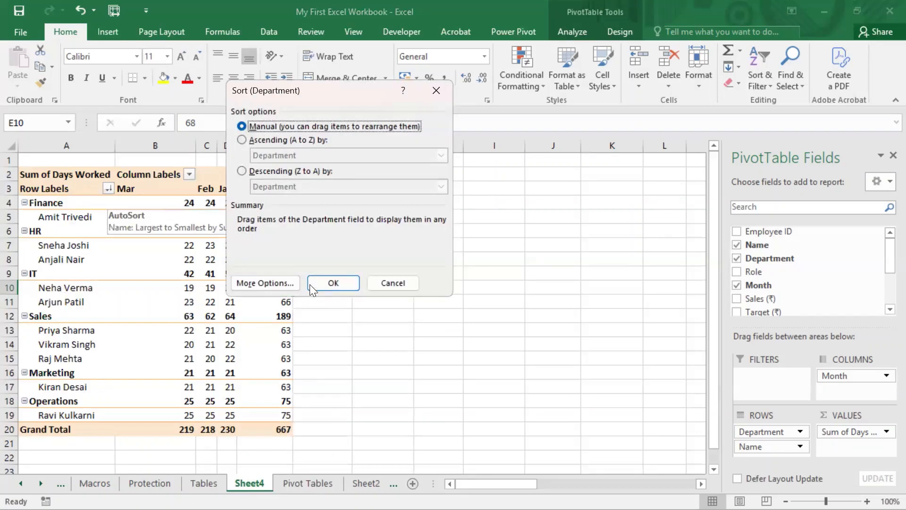
pyautogui.click(281, 282)
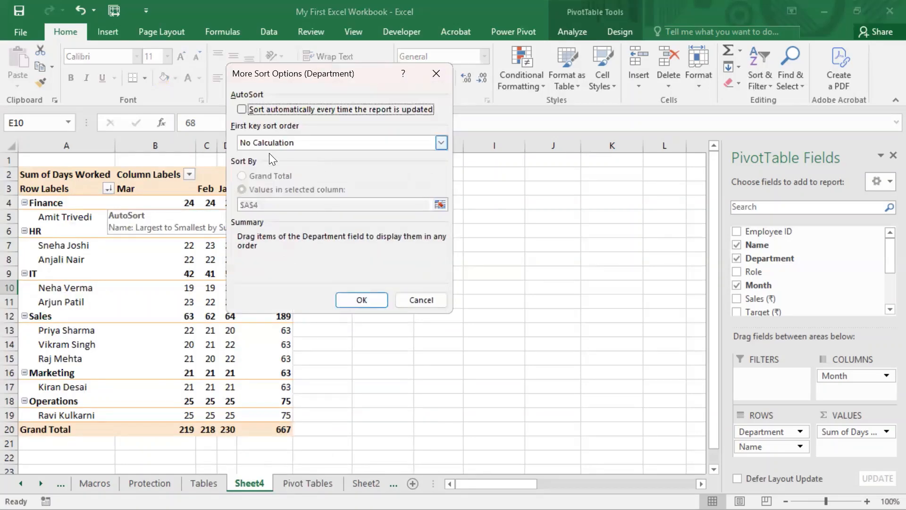
pyautogui.click(362, 301)
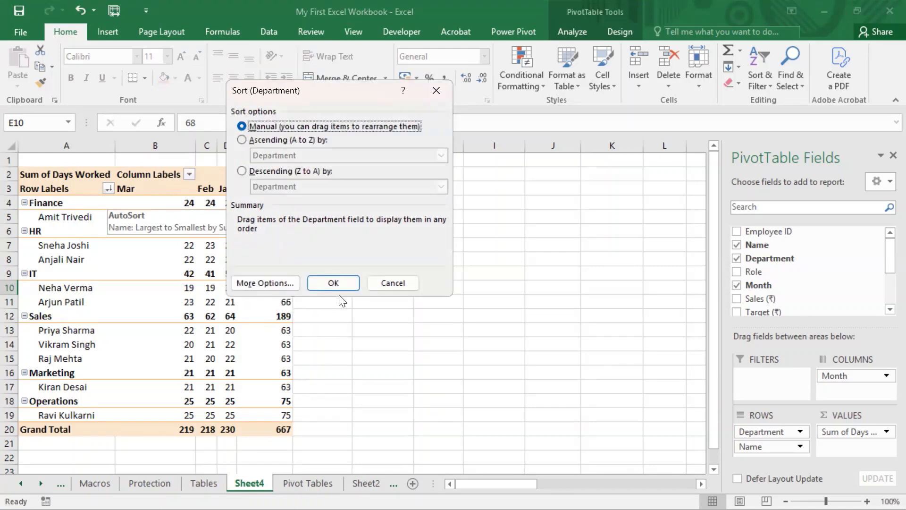
pyautogui.click(334, 283)
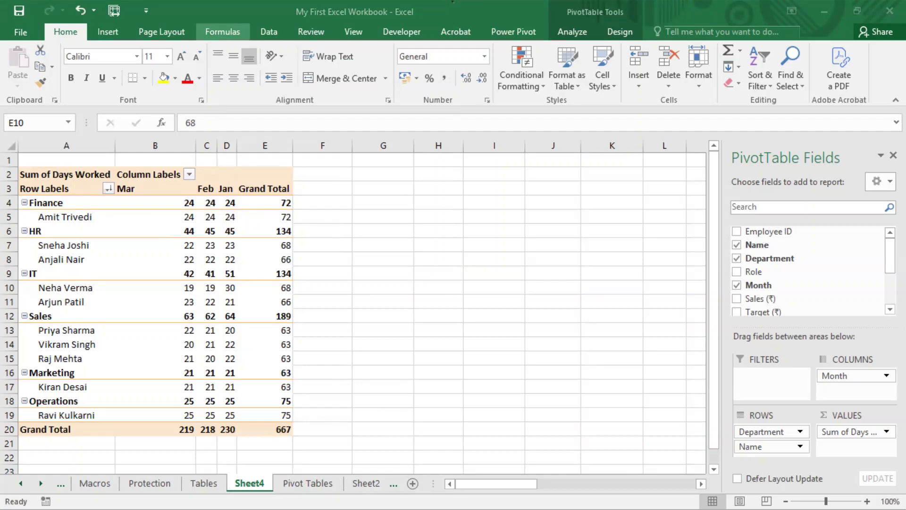
# - Browse the custom list choices for the Month field's first key sort order and cancel the sort dialogs
pyautogui.click(189, 174)
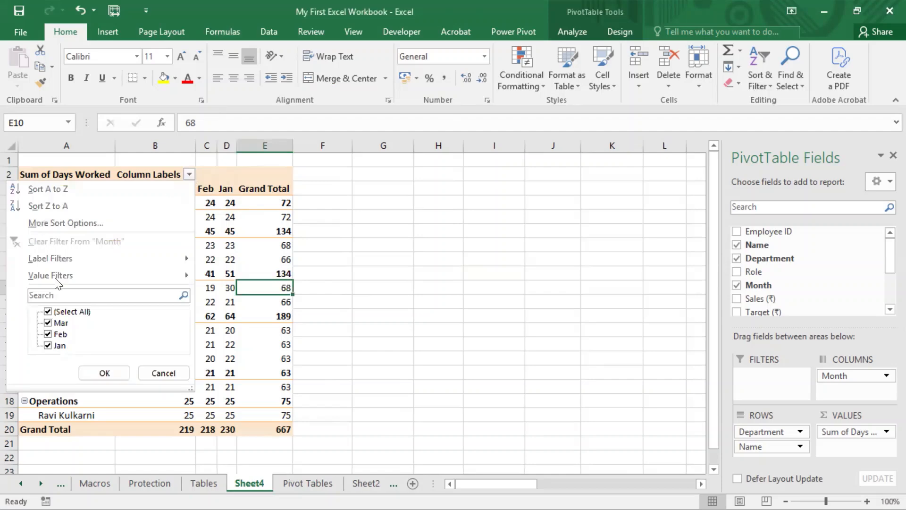
pyautogui.click(83, 222)
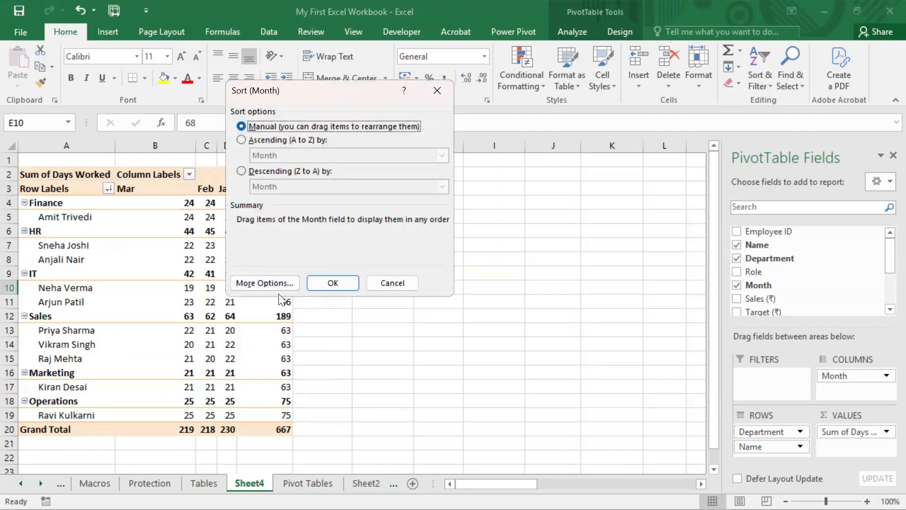
pyautogui.click(269, 282)
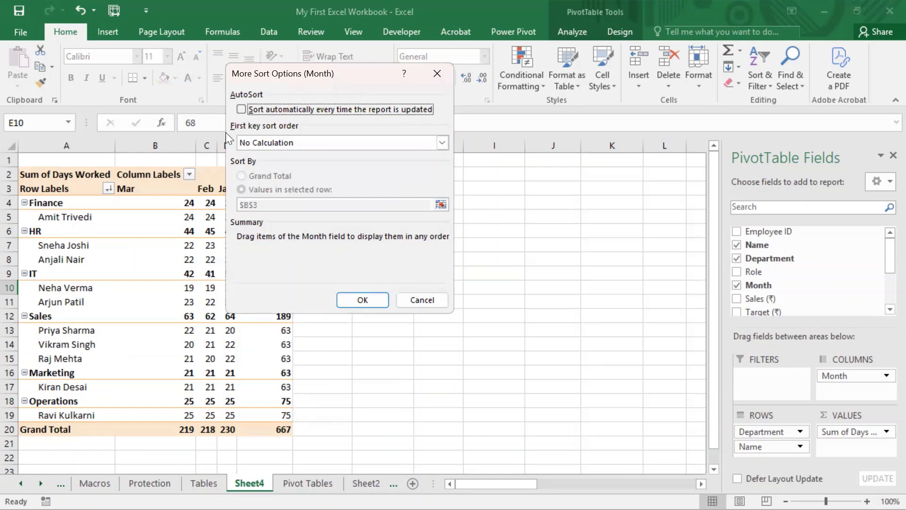
pyautogui.click(318, 143)
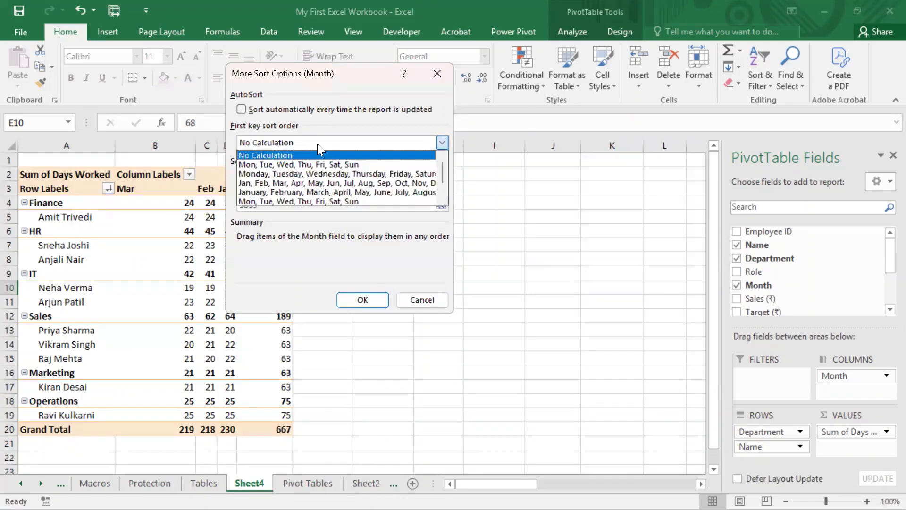
pyautogui.scroll(-2, 381, 173)
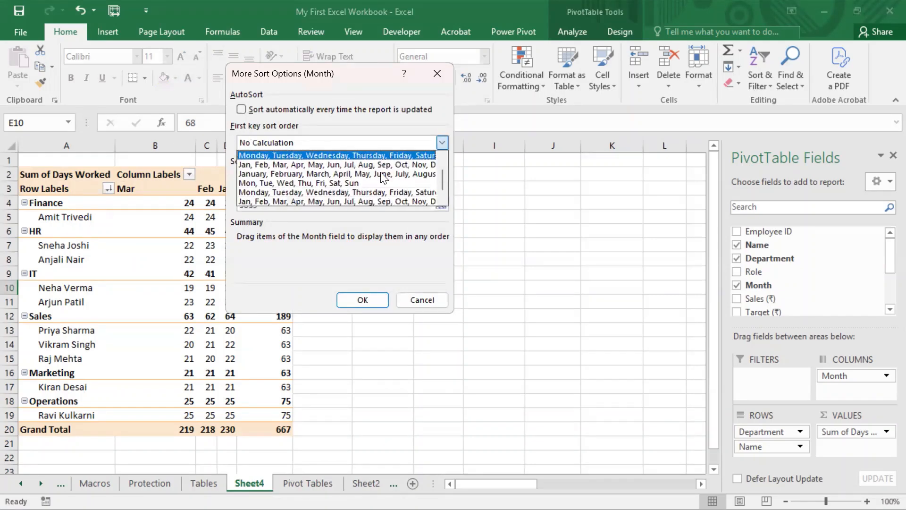
pyautogui.scroll(-1, 381, 173)
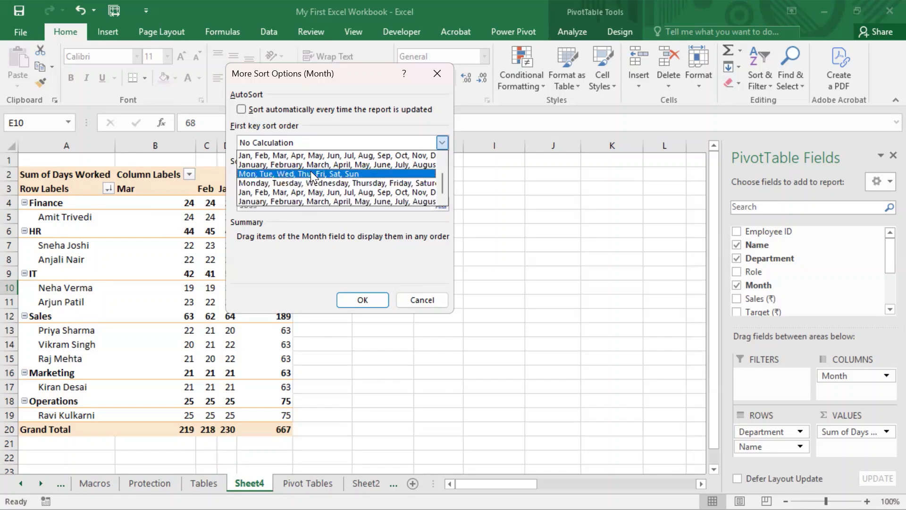
pyautogui.click(348, 118)
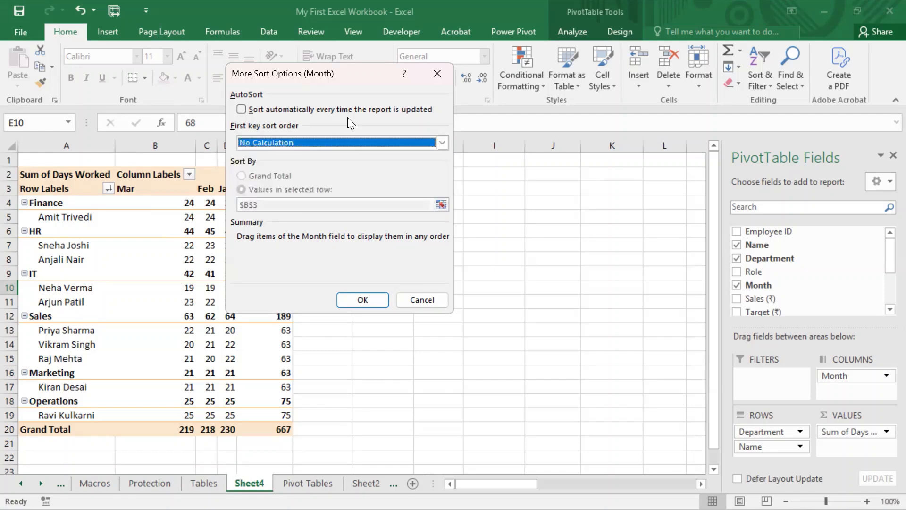
pyautogui.click(453, 2)
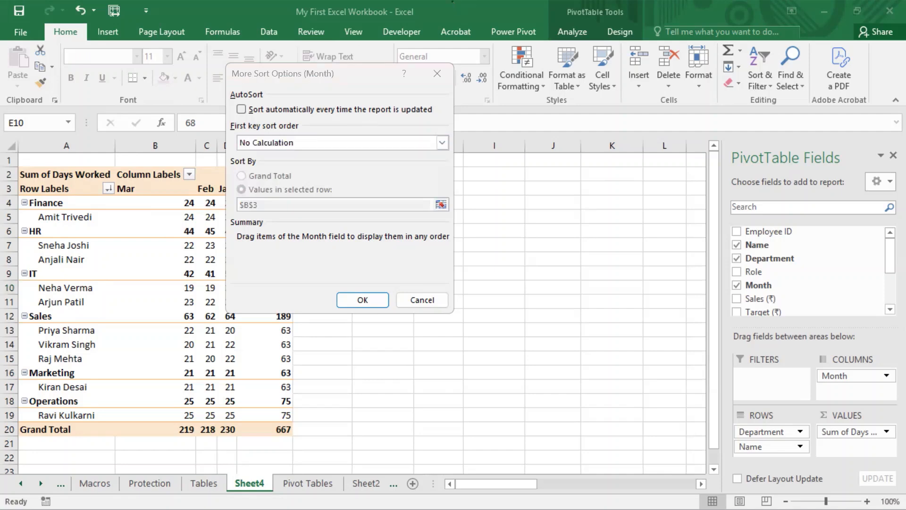
pyautogui.click(297, 43)
pyautogui.click(420, 300)
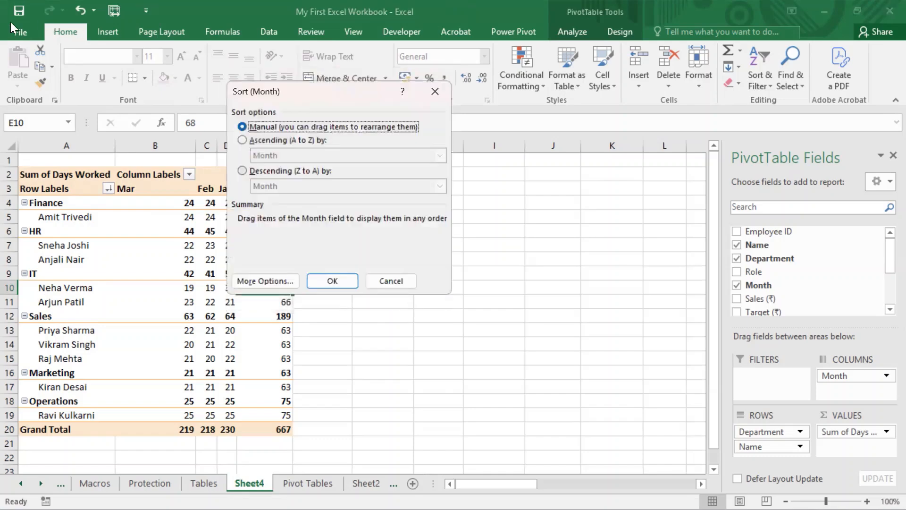
pyautogui.click(393, 283)
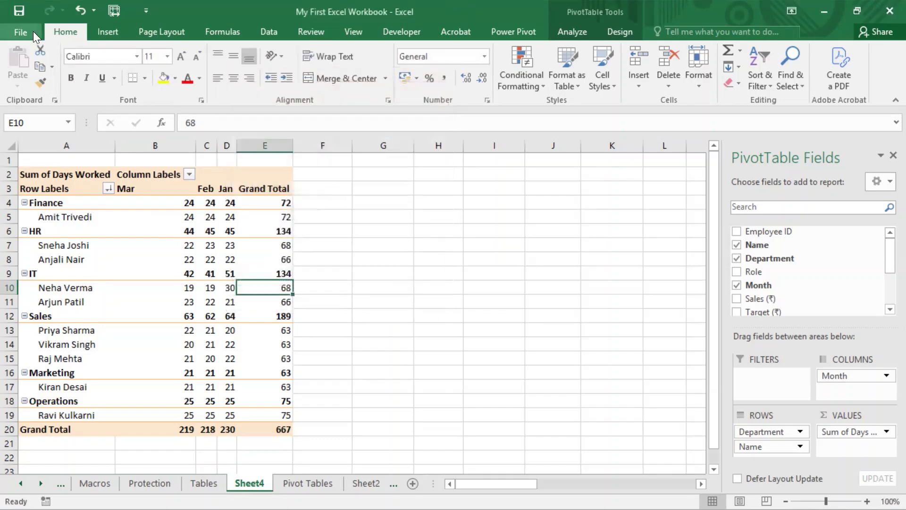
# - Open Excel Options, go to the Advanced settings and open the custom lists editor
pyautogui.click(20, 31)
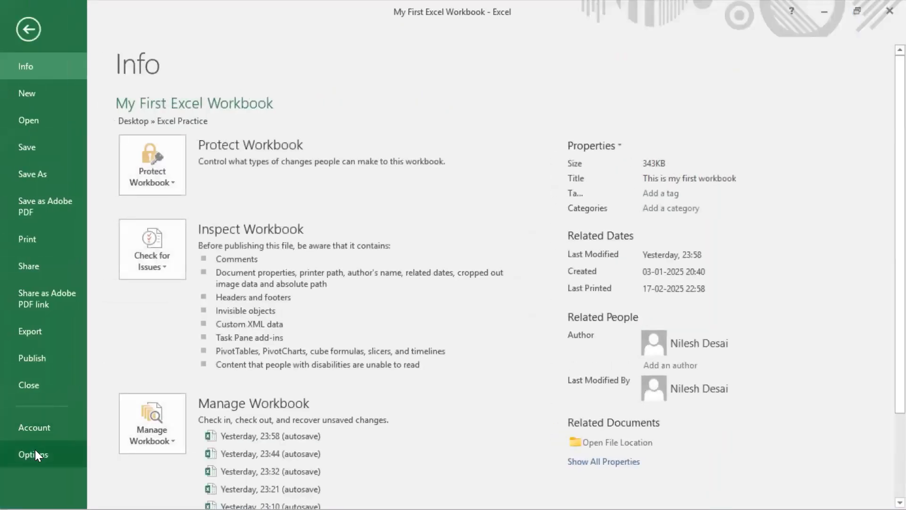
pyautogui.click(36, 452)
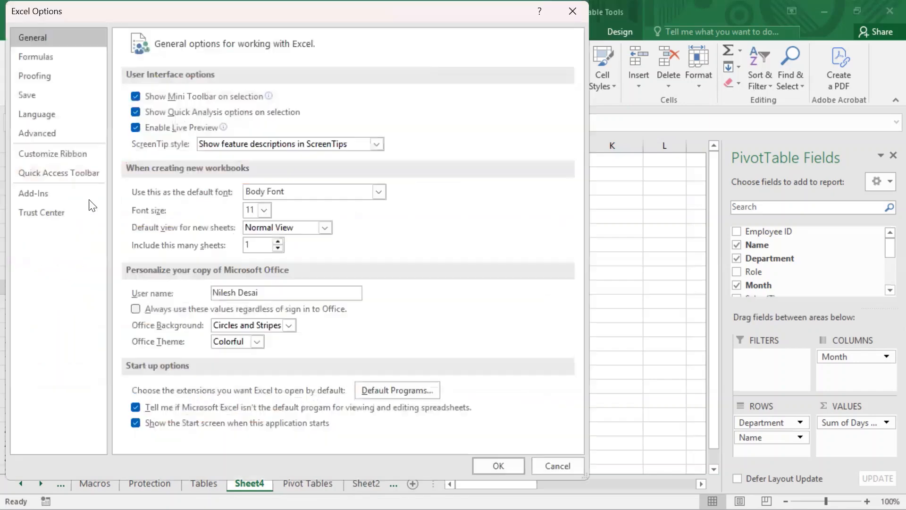
pyautogui.click(40, 136)
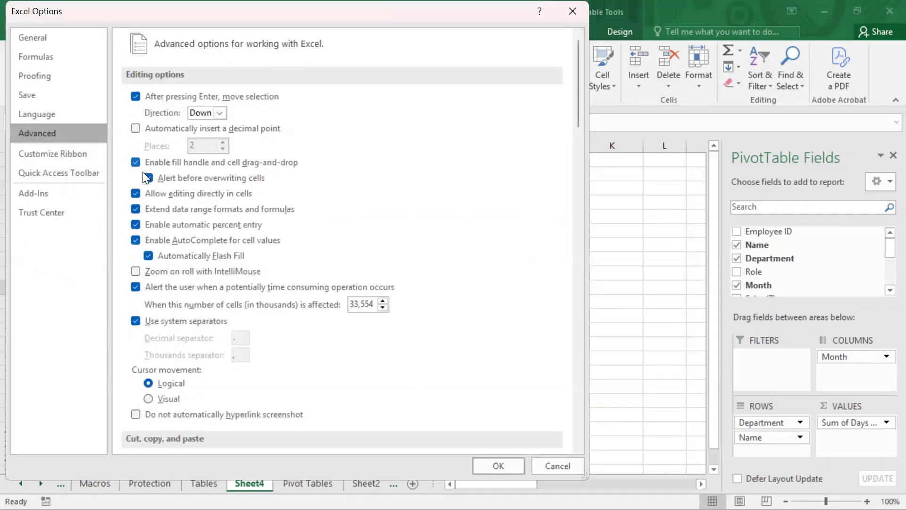
pyautogui.scroll(-4, 307, 185)
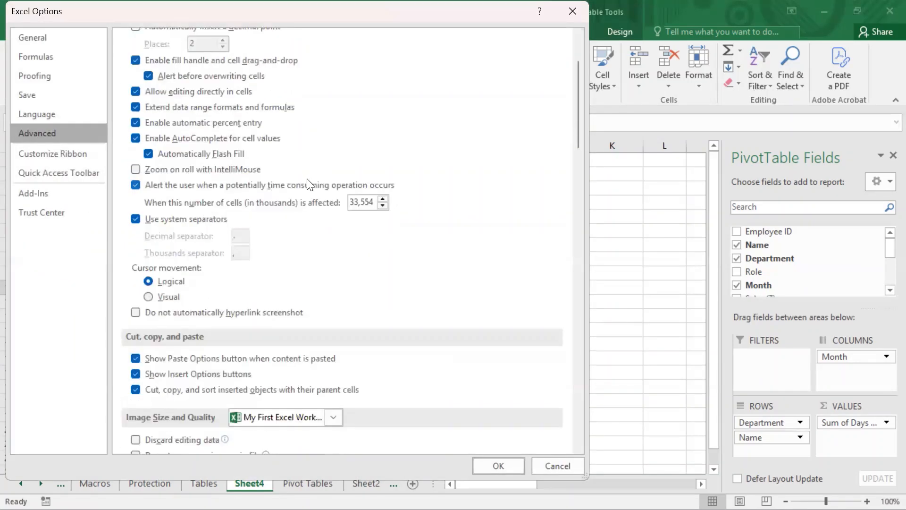
pyautogui.scroll(-13, 307, 184)
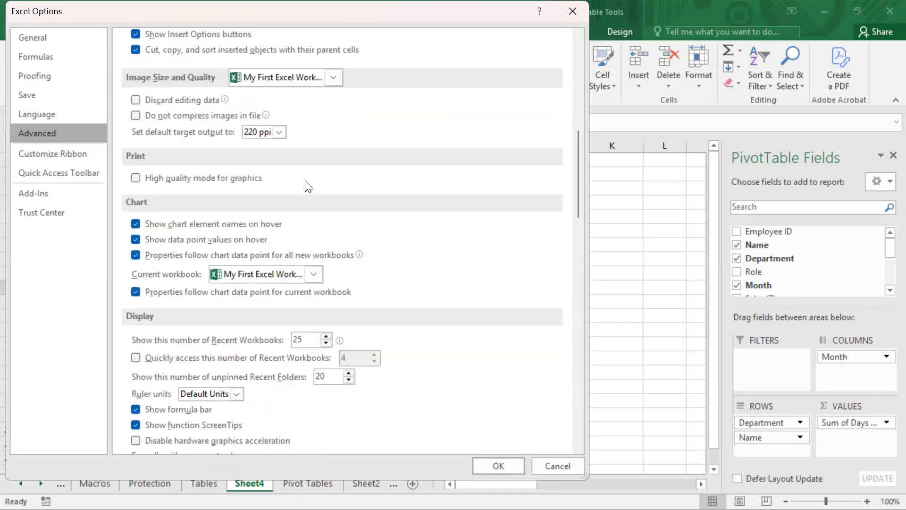
pyautogui.scroll(-17, 308, 186)
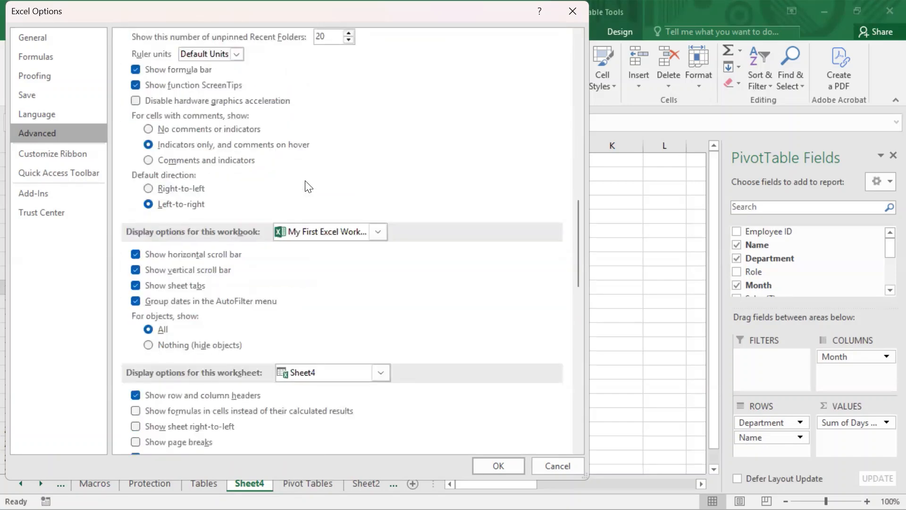
pyautogui.scroll(-7, 307, 186)
pyautogui.scroll(-10, 308, 186)
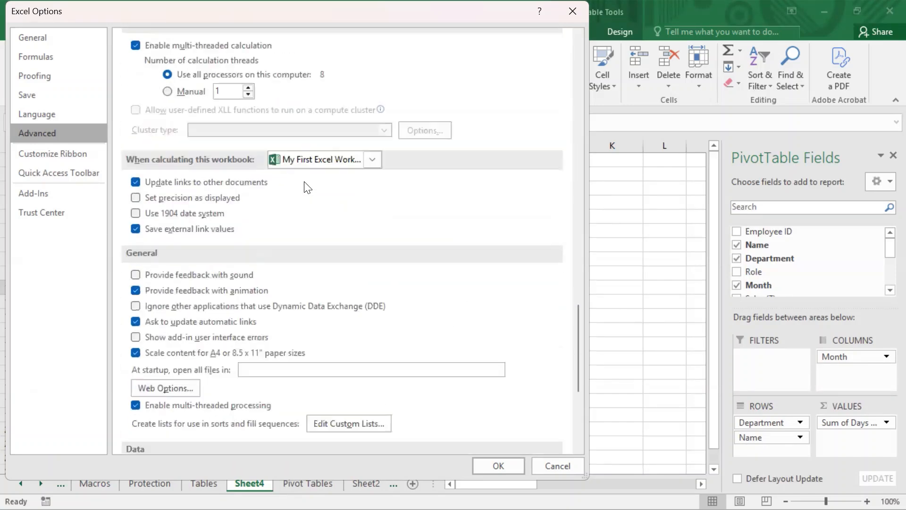
pyautogui.scroll(-4, 308, 187)
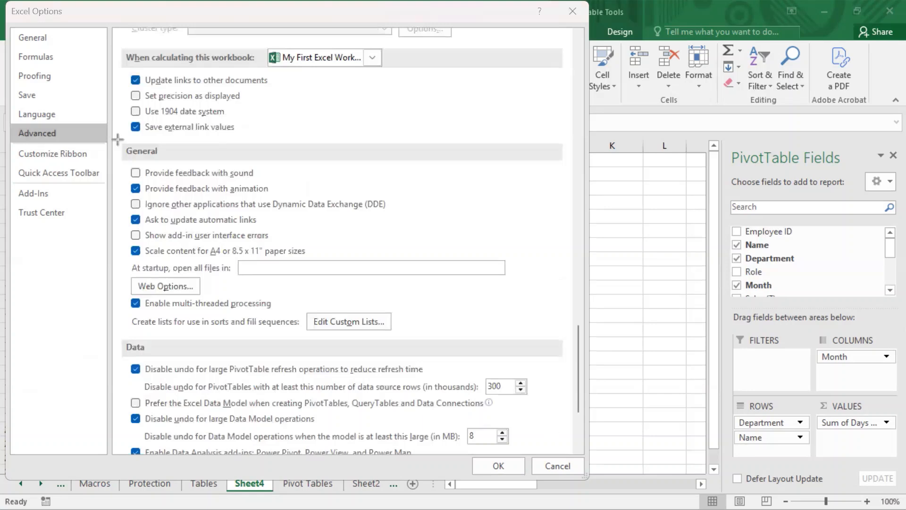
pyautogui.moveTo(118, 140); pyautogui.dragTo(549, 354)
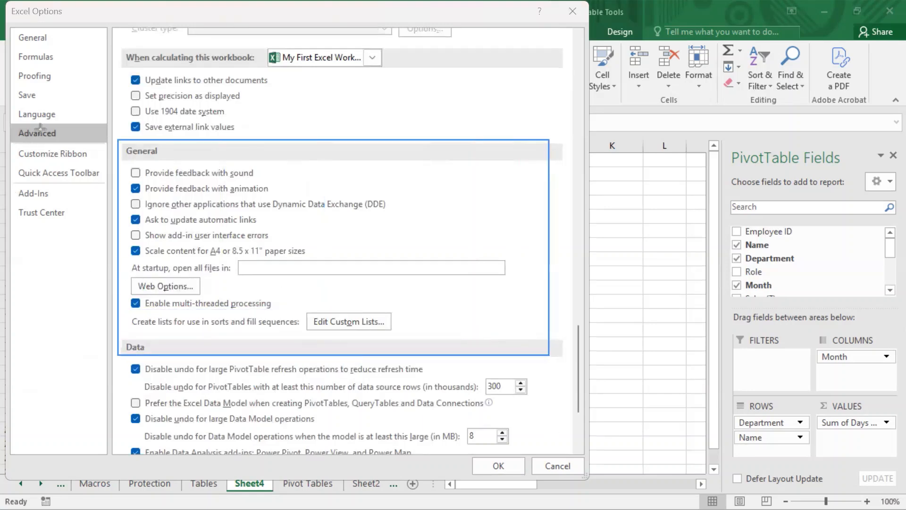
pyautogui.moveTo(3, 119); pyautogui.dragTo(110, 145)
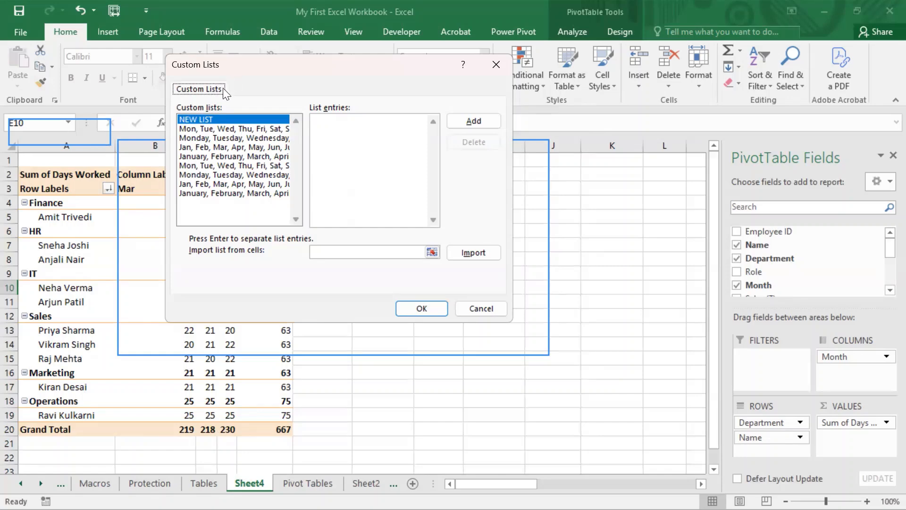
# - Create a new custom list with the entries A, B, C, D and close the custom lists editor
pyautogui.click(456, 121)
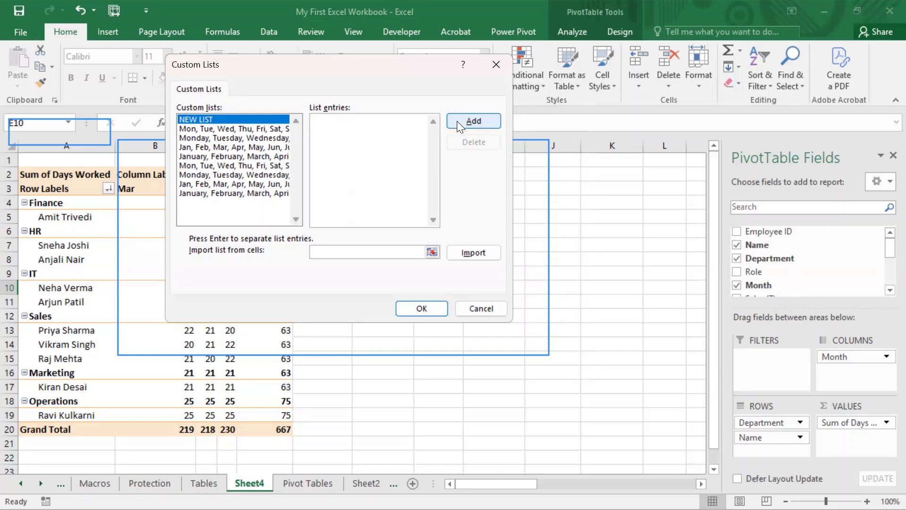
pyautogui.write('A, B, C, D')
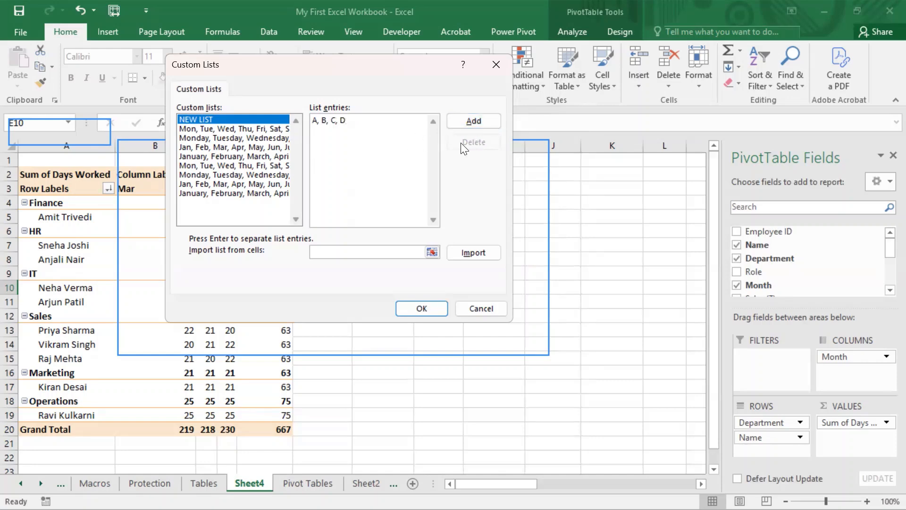
pyautogui.click(468, 119)
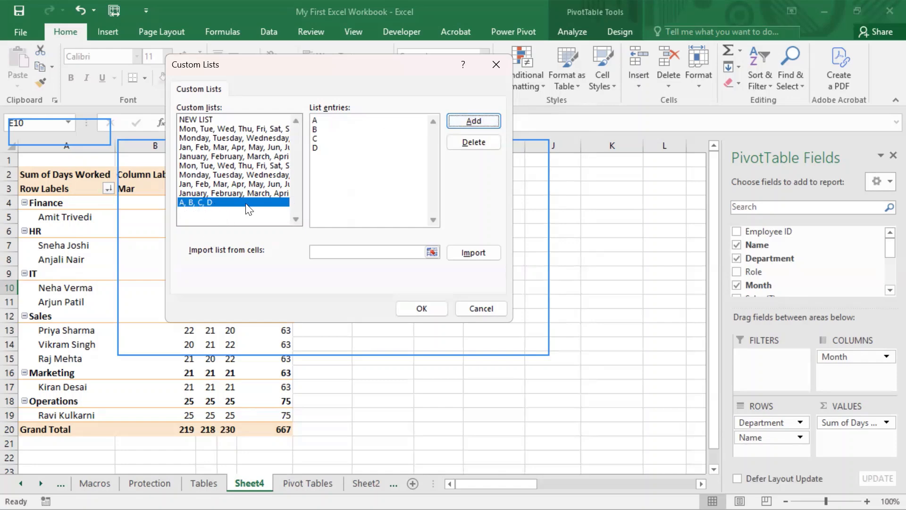
pyautogui.click(428, 311)
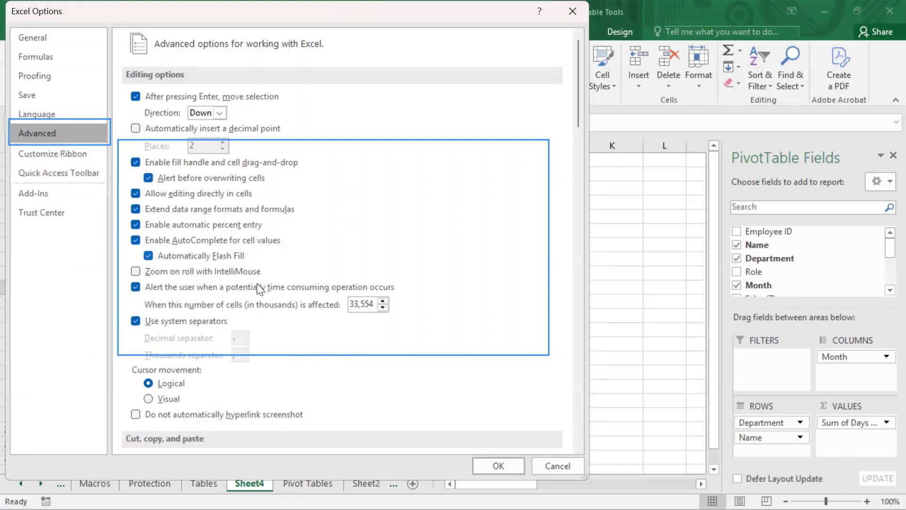
# - Scroll back to the custom lists setting in Advanced options and confirm Excel Options
pyautogui.scroll(-10, 293, 316)
pyautogui.scroll(-5, 289, 315)
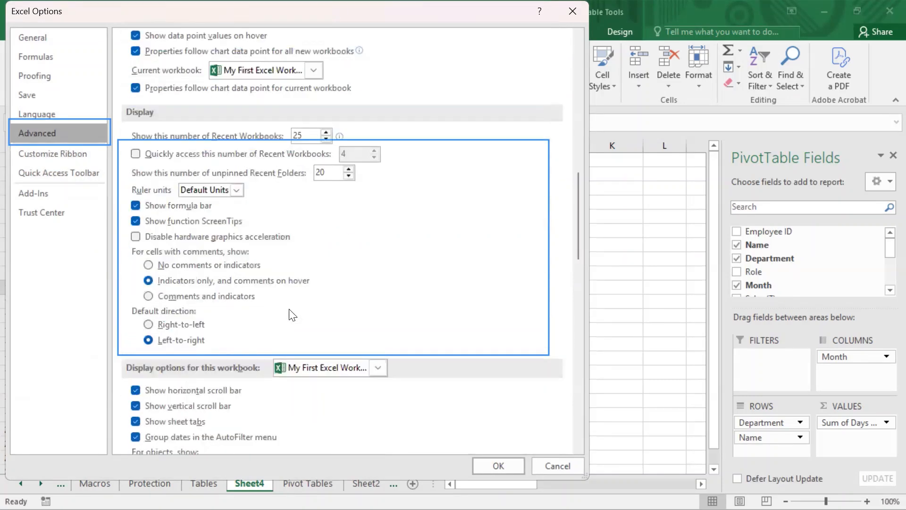
pyautogui.scroll(-4, 292, 315)
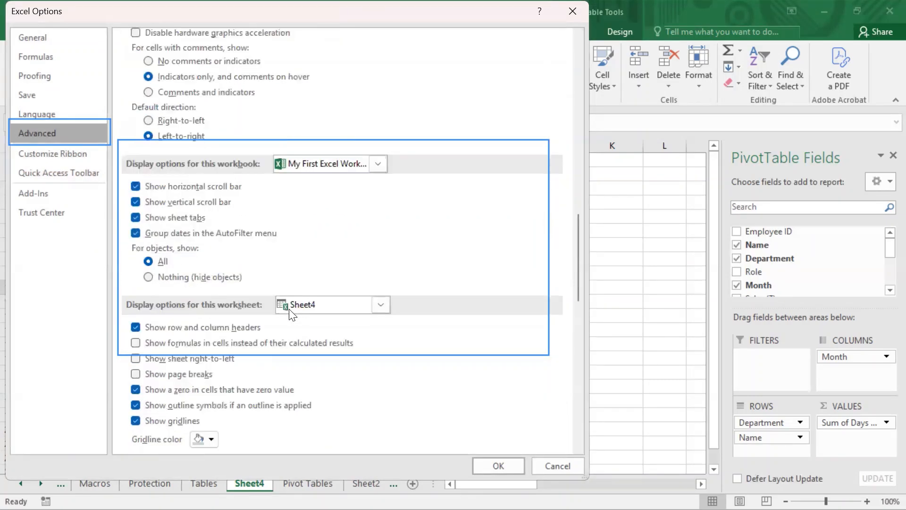
pyautogui.scroll(-2, 291, 315)
pyautogui.scroll(-8, 289, 316)
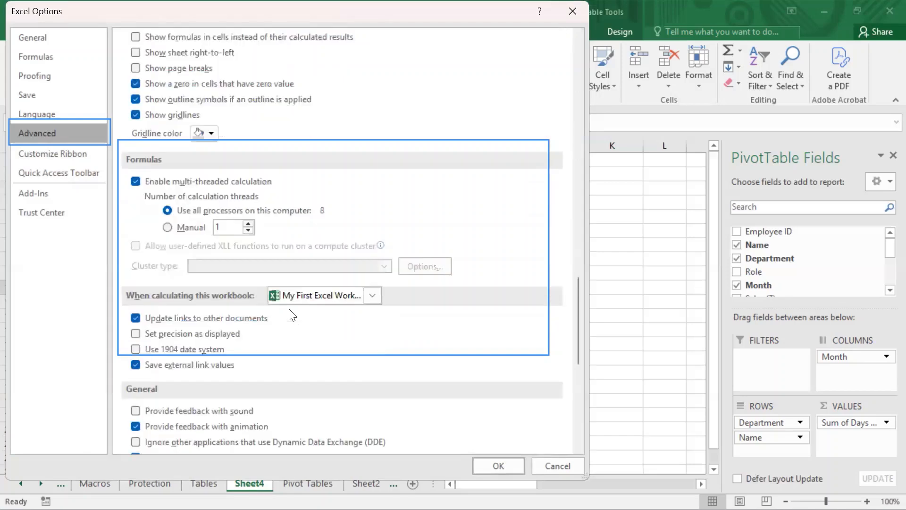
pyautogui.scroll(-3, 292, 316)
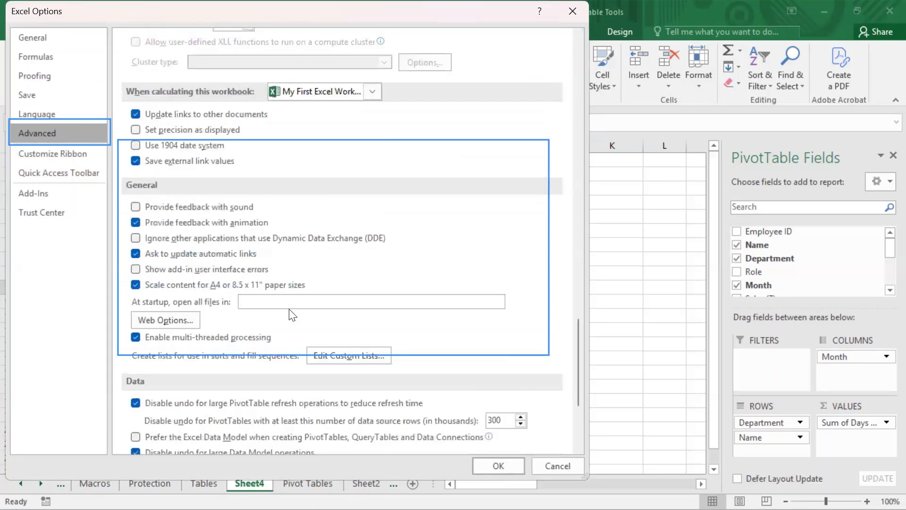
pyautogui.scroll(-2, 289, 313)
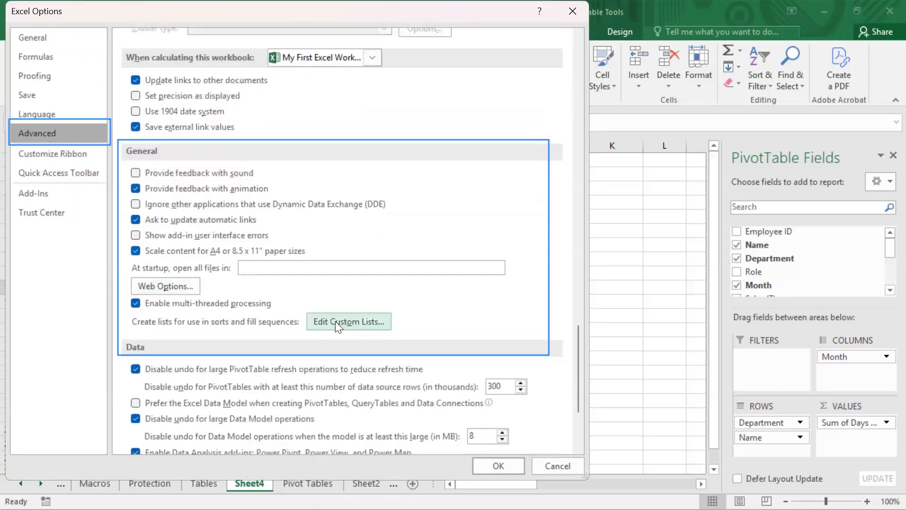
pyautogui.click(363, 319)
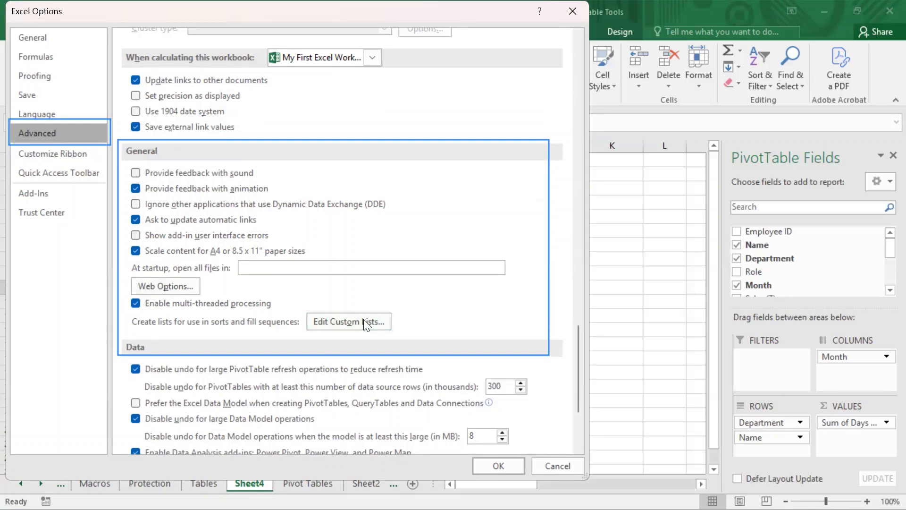
pyautogui.click(499, 465)
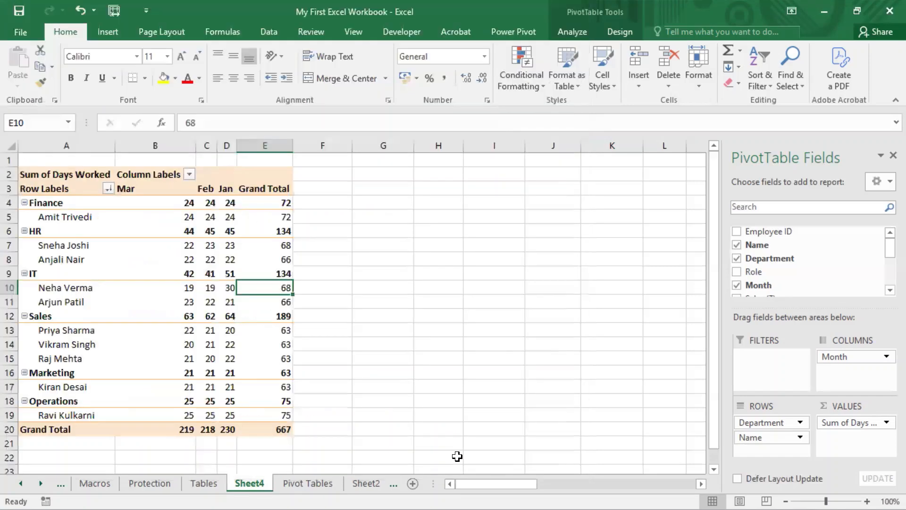
# - Browse the Department field's first key sort order choices for the new custom list, then cancel
pyautogui.click(108, 188)
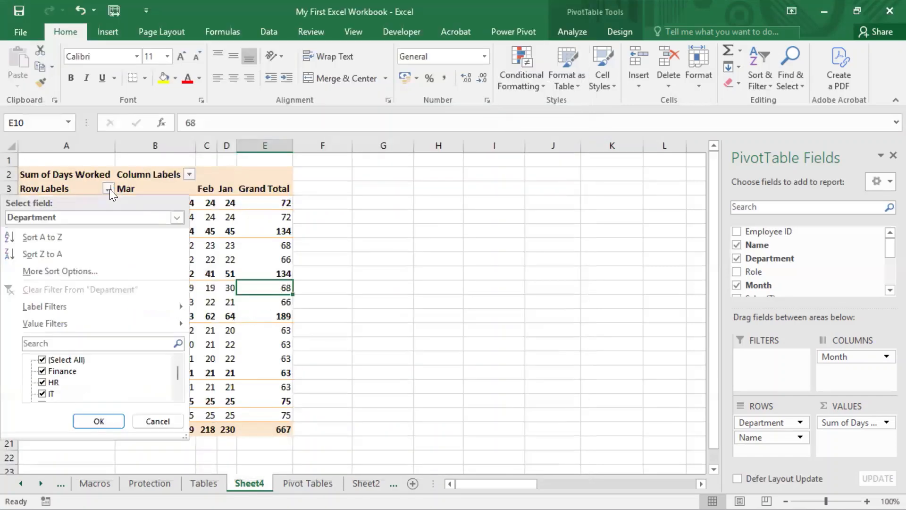
pyautogui.click(60, 273)
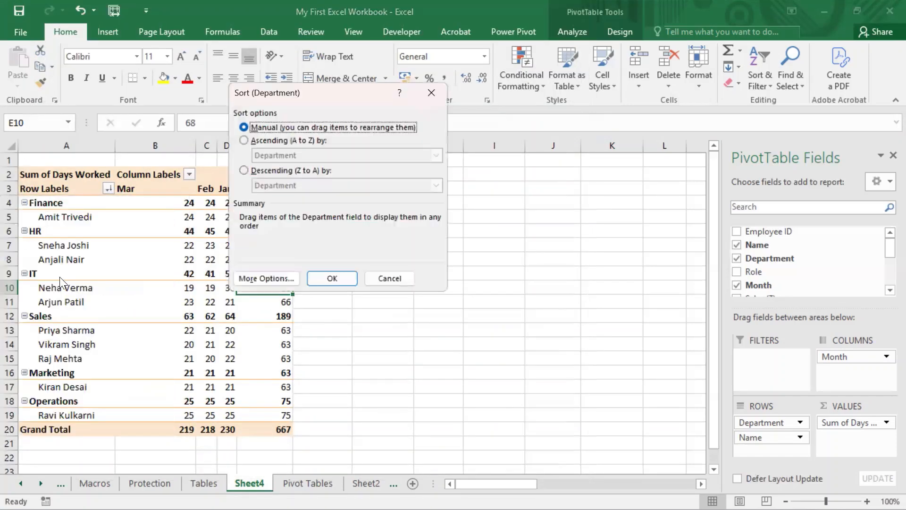
pyautogui.click(257, 283)
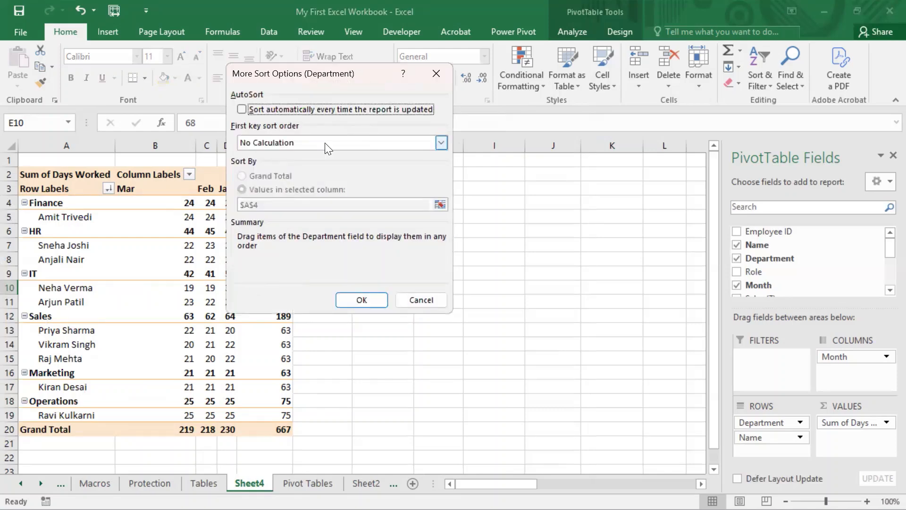
pyautogui.click(325, 142)
pyautogui.scroll(-1, 408, 168)
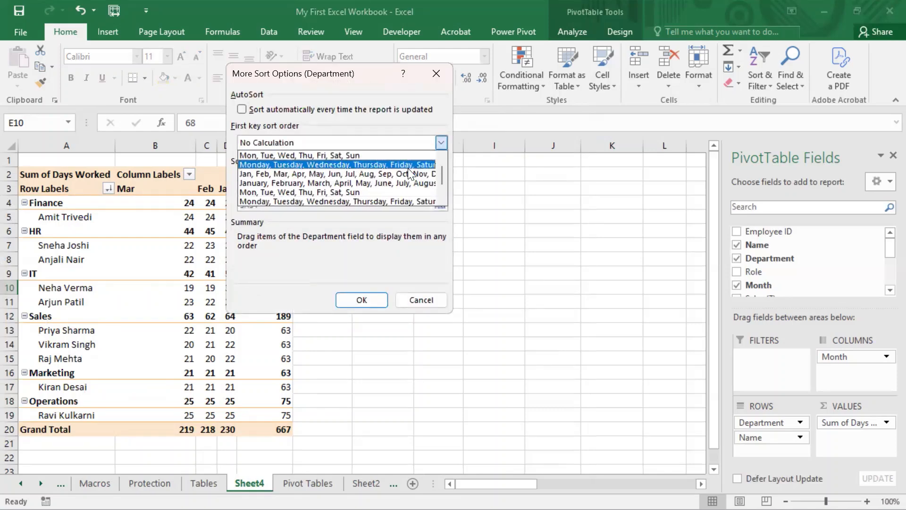
pyautogui.scroll(-1, 408, 168)
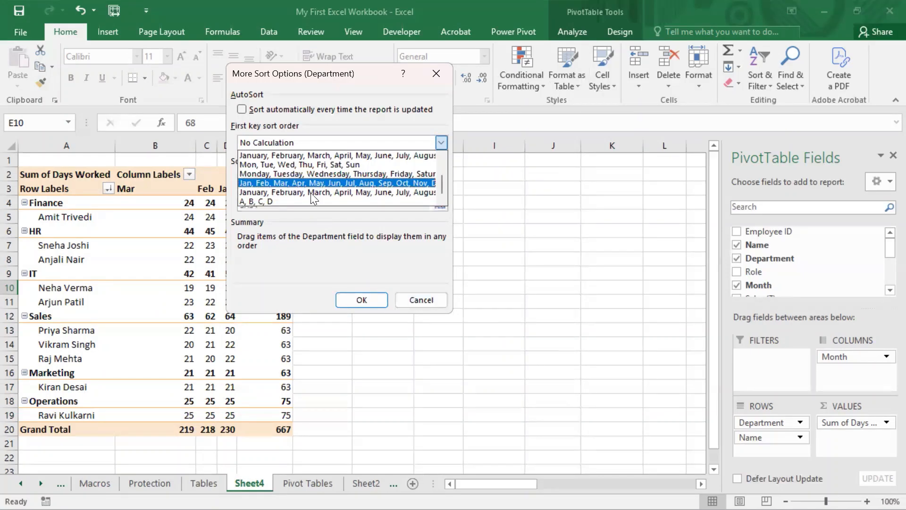
pyautogui.click(321, 247)
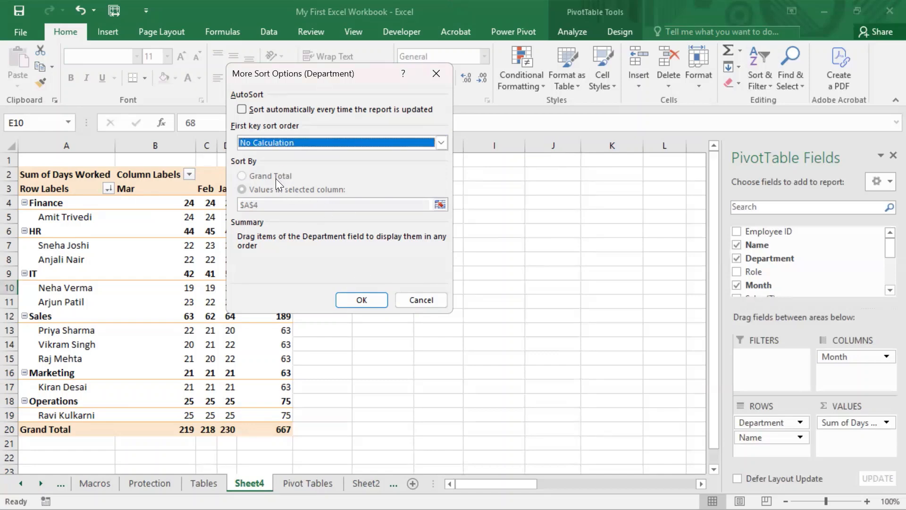
pyautogui.click(422, 301)
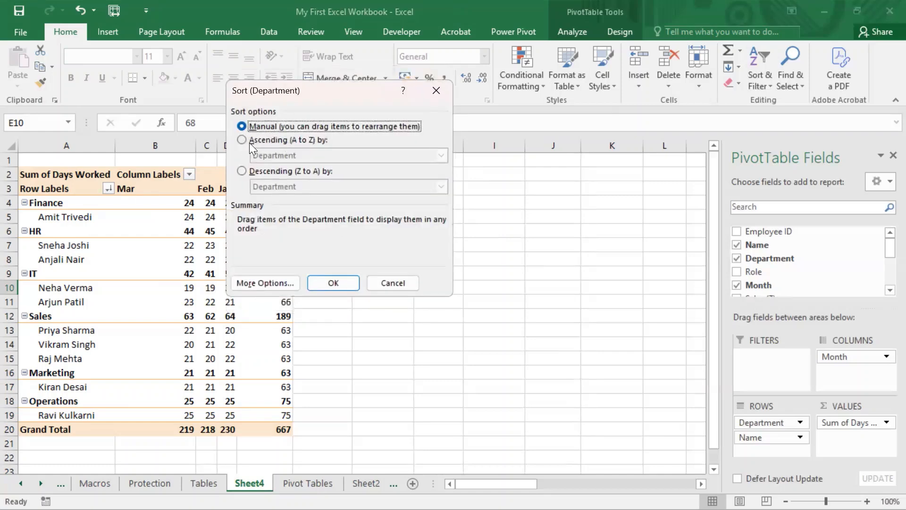
# - Set Department to sort ascending by Sum of Days Worked and review its more sort options
pyautogui.click(247, 140)
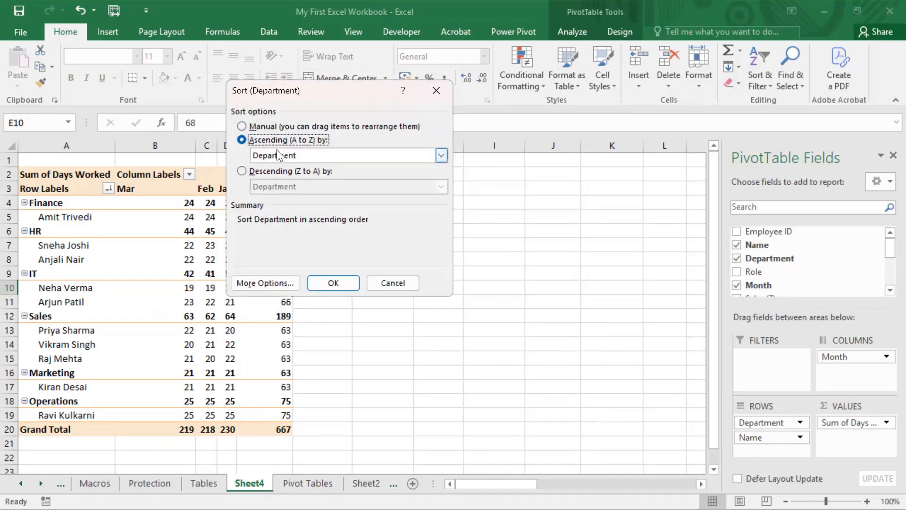
pyautogui.click(347, 155)
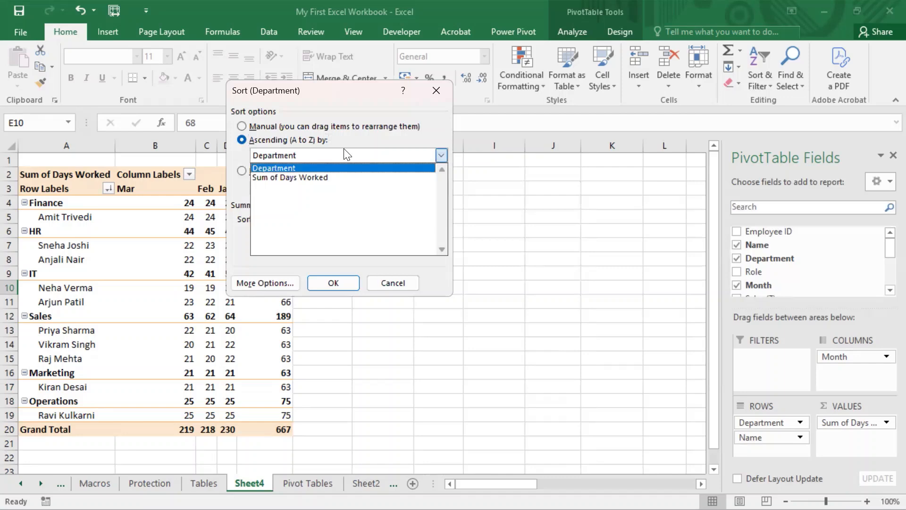
pyautogui.click(257, 175)
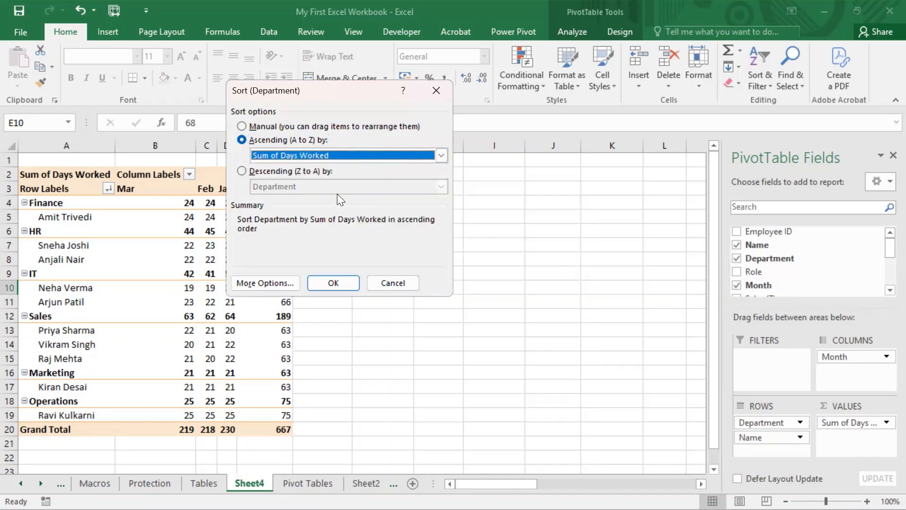
pyautogui.click(257, 283)
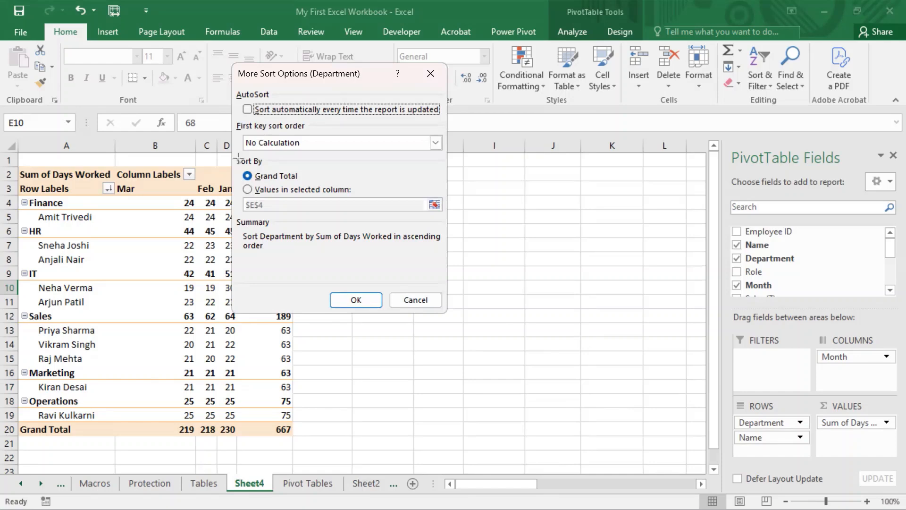
pyautogui.press('Print')
pyautogui.moveTo(237, 157); pyautogui.dragTo(448, 246)
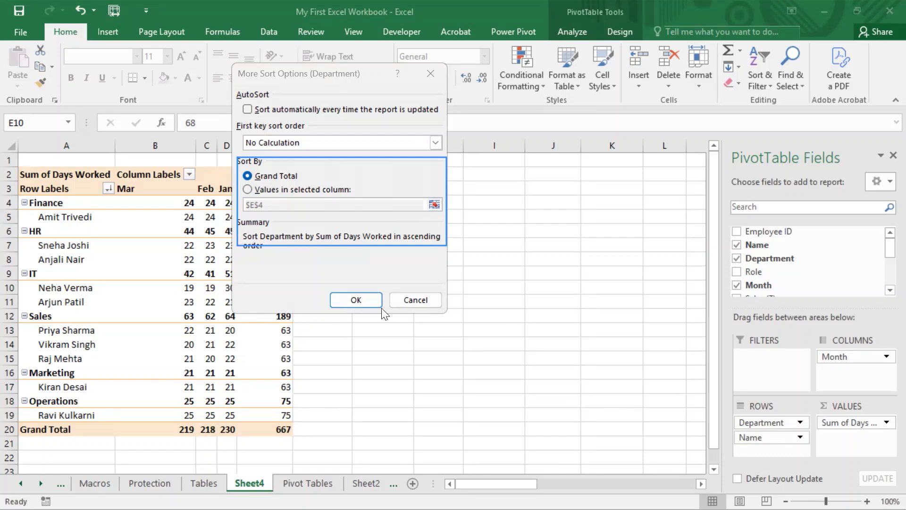
pyautogui.click(371, 302)
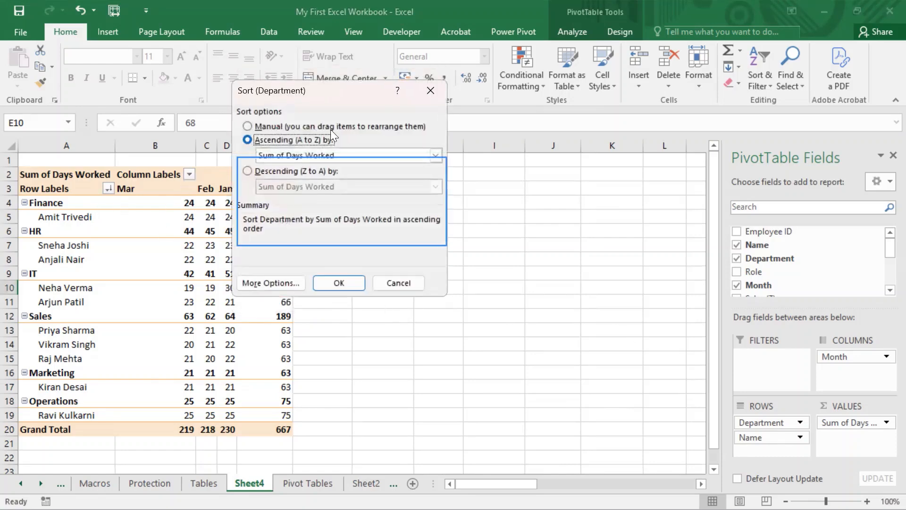
# - Set the Department field to manual sorting, after trying a values-in-selected-column sort in its more sort options and cancelling it
pyautogui.click(286, 141)
pyautogui.click(255, 126)
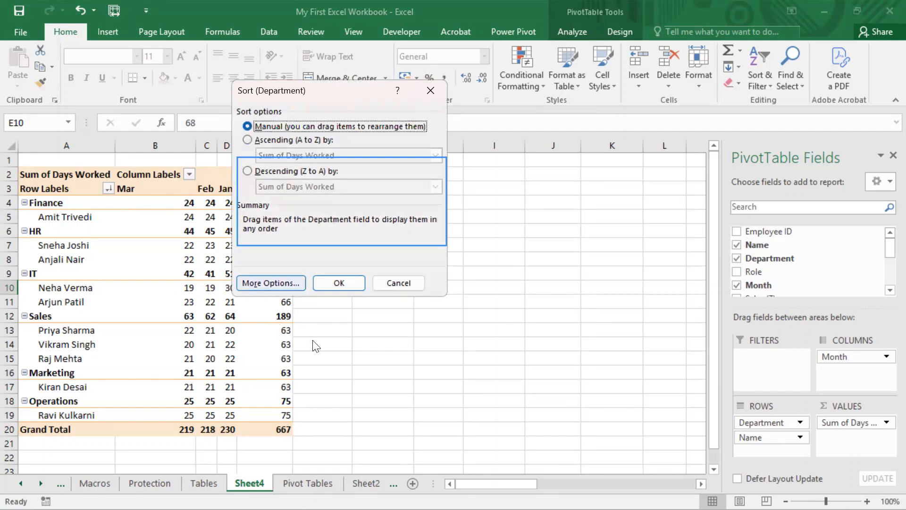
pyautogui.click(279, 283)
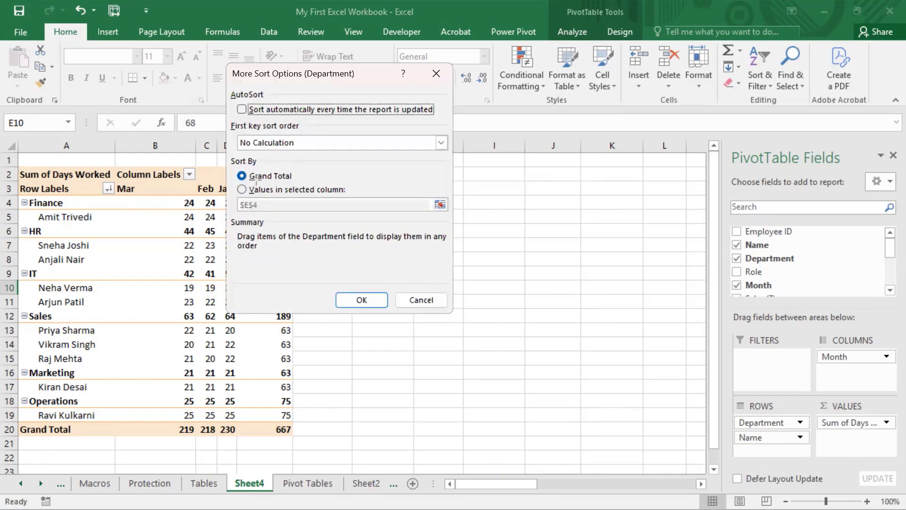
pyautogui.moveTo(237, 157); pyautogui.dragTo(446, 245)
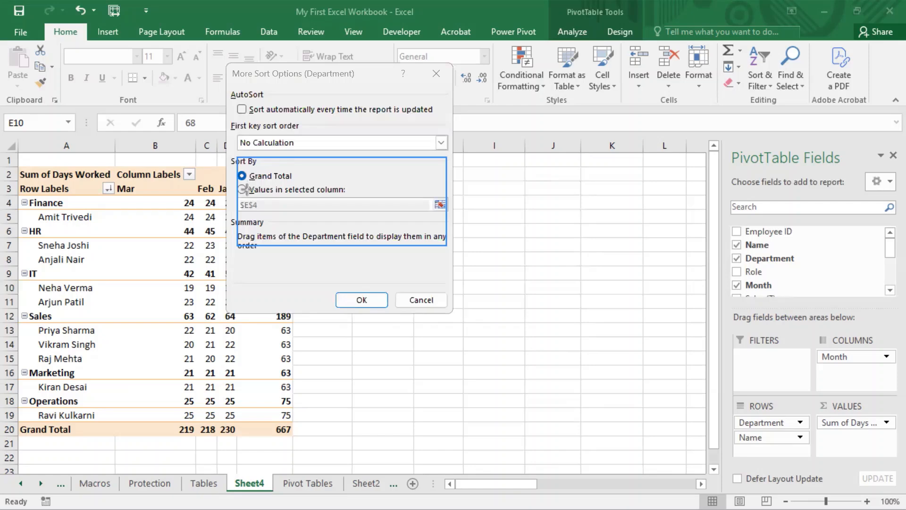
pyautogui.click(265, 191)
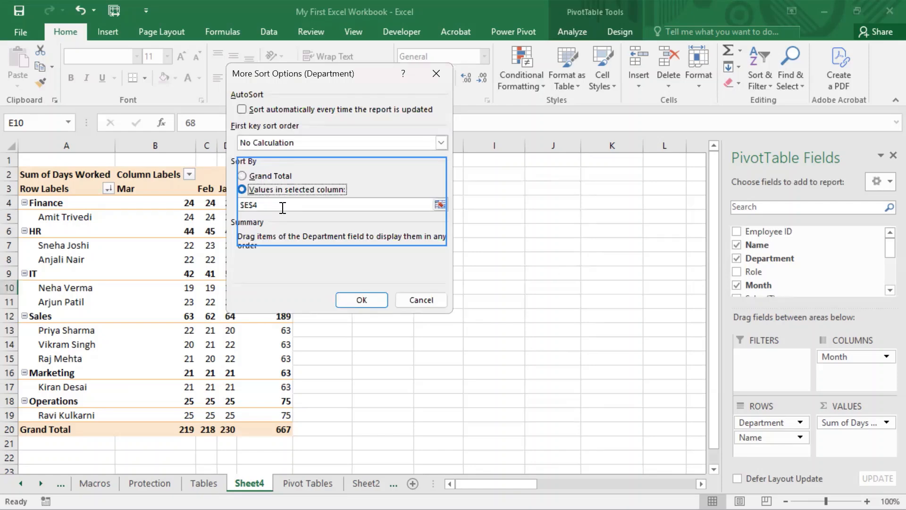
pyautogui.click(400, 294)
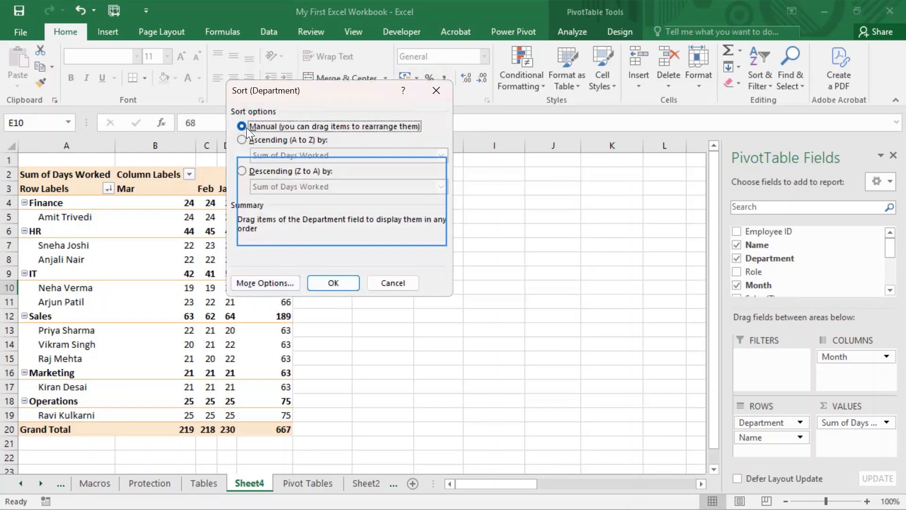
pyautogui.click(336, 279)
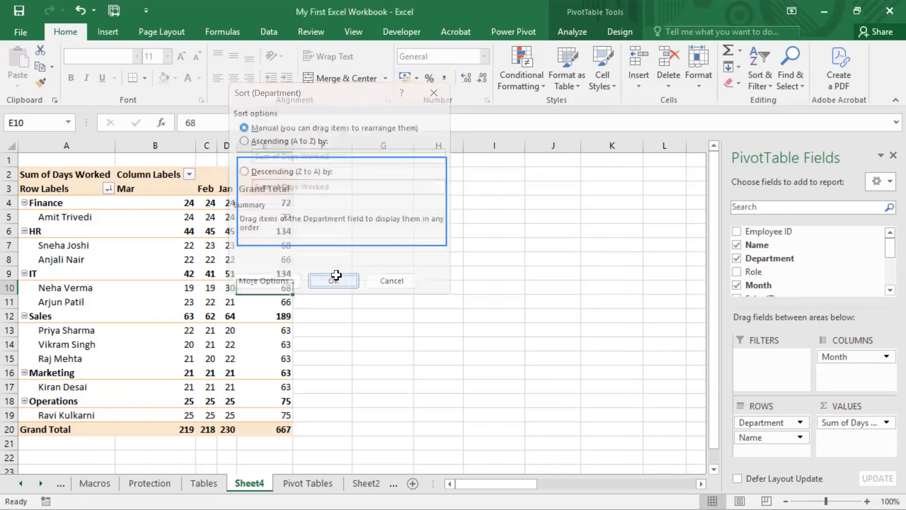
# - Open the Month column field's sort options, review its more options, and sort Month in ascending order
pyautogui.click(189, 174)
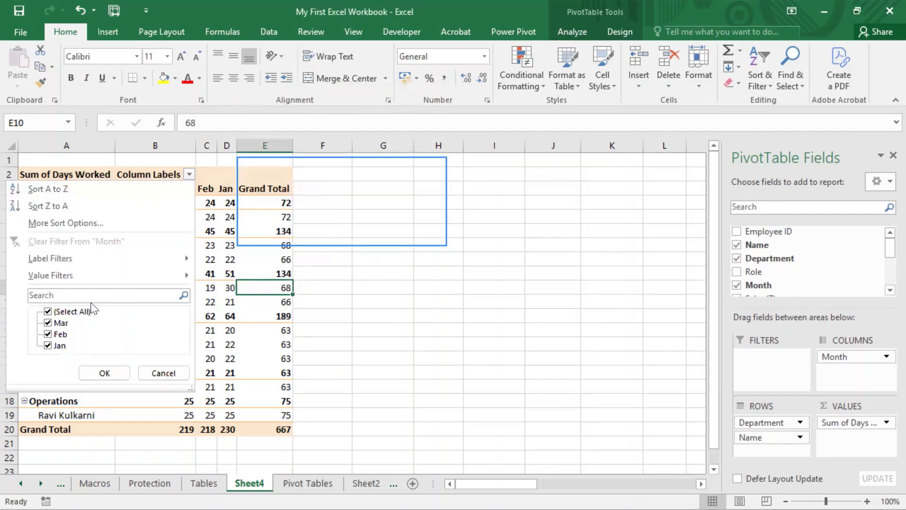
pyautogui.click(75, 221)
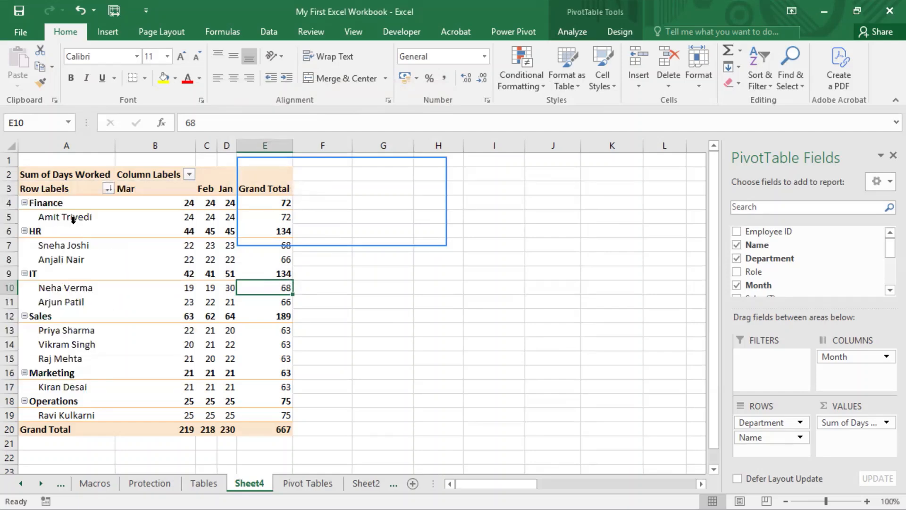
pyautogui.click(251, 281)
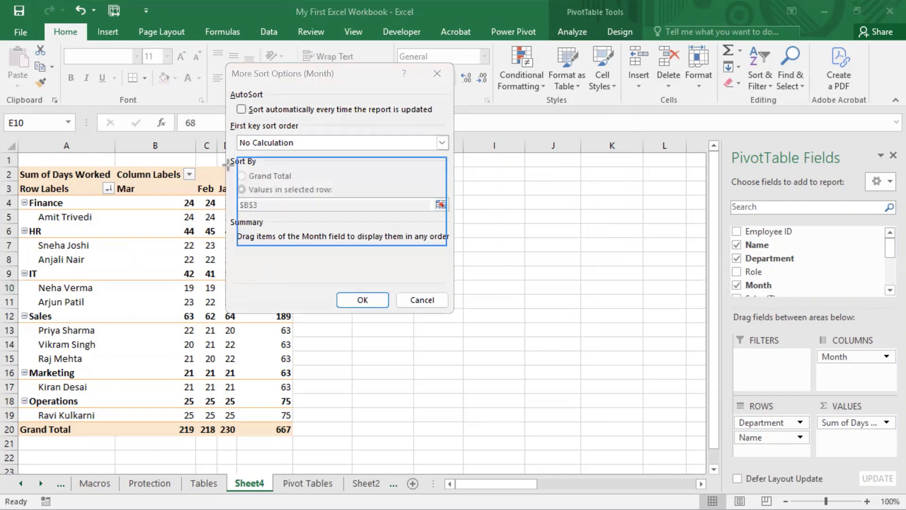
pyautogui.moveTo(230, 153)
pyautogui.mouseDown()
pyautogui.moveTo(298, 257)
pyautogui.moveTo(454, 261)
pyautogui.mouseUp()
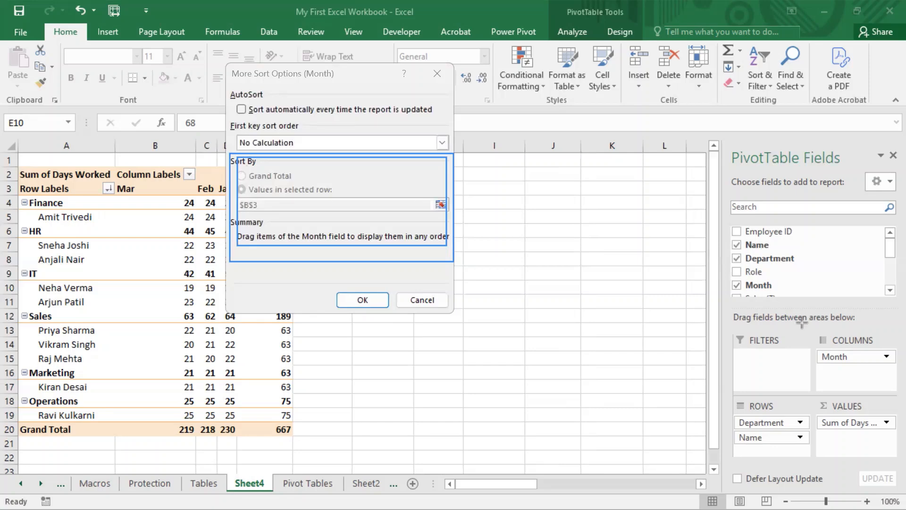
pyautogui.moveTo(228, 152); pyautogui.dragTo(455, 249)
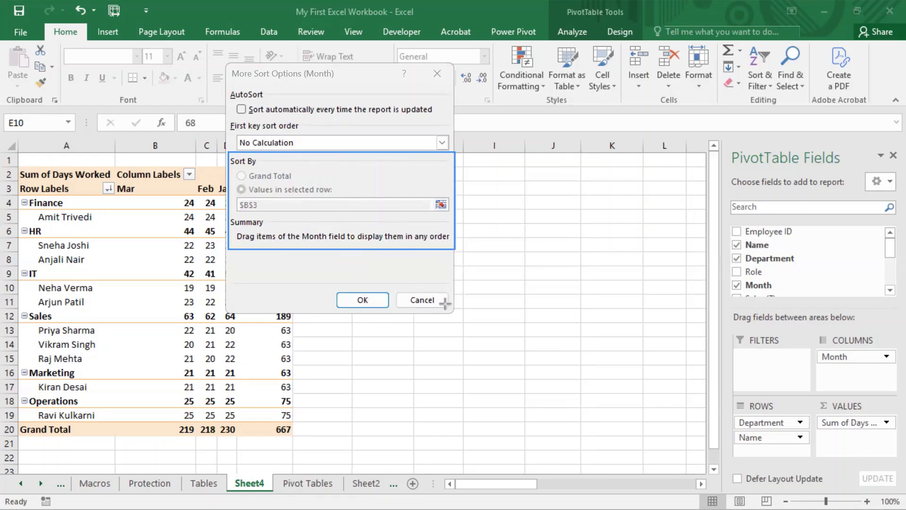
pyautogui.click(364, 301)
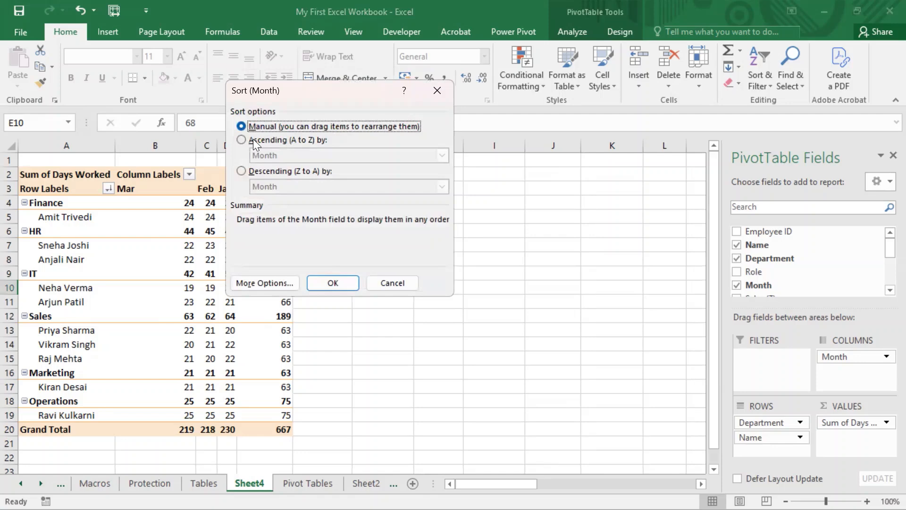
pyautogui.click(242, 139)
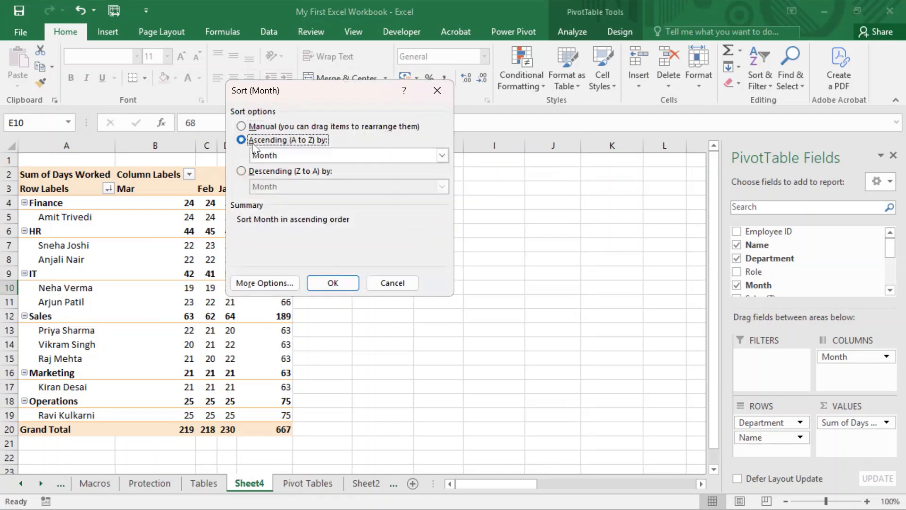
pyautogui.click(338, 285)
# - Enable sorting automatically every time the report is updated for Month and sort it ascending
pyautogui.click(190, 174)
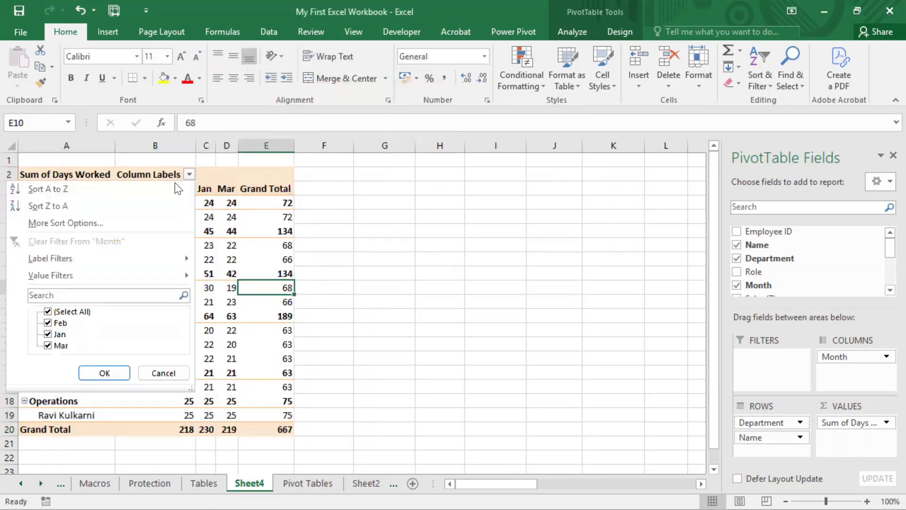
pyautogui.click(105, 220)
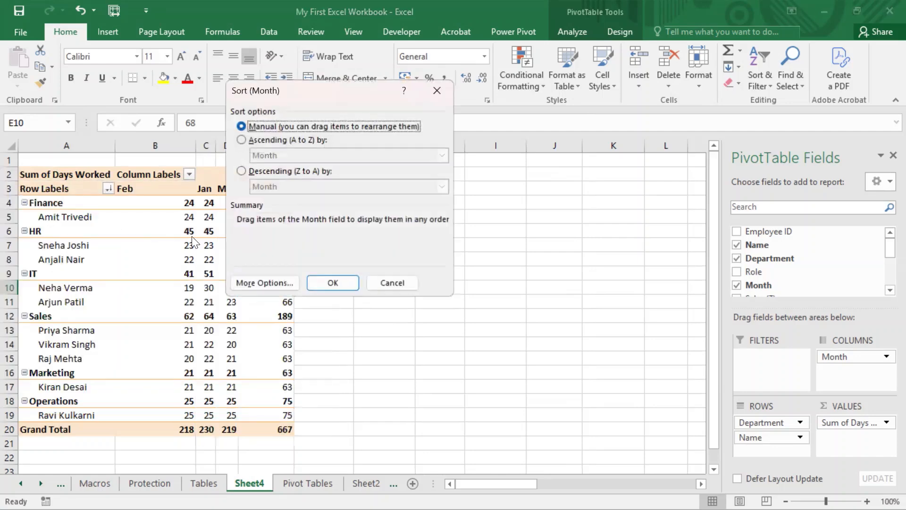
pyautogui.click(264, 283)
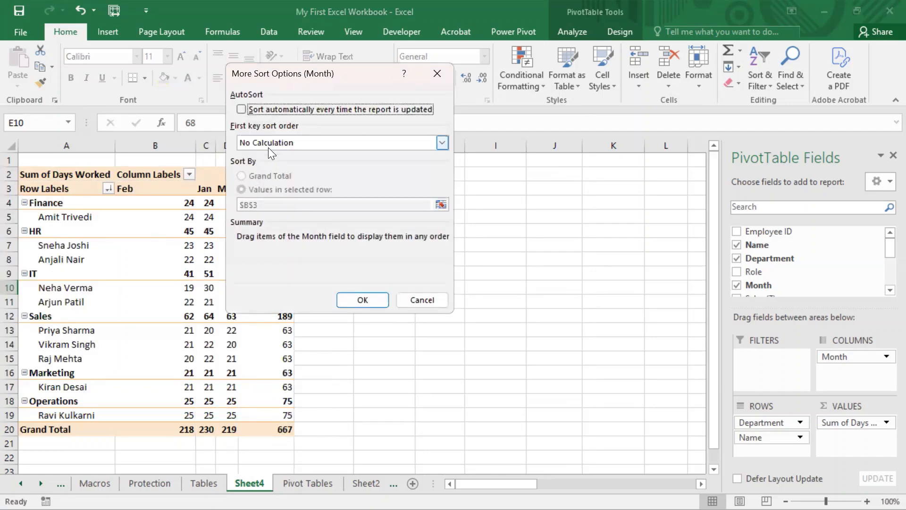
pyautogui.click(242, 109)
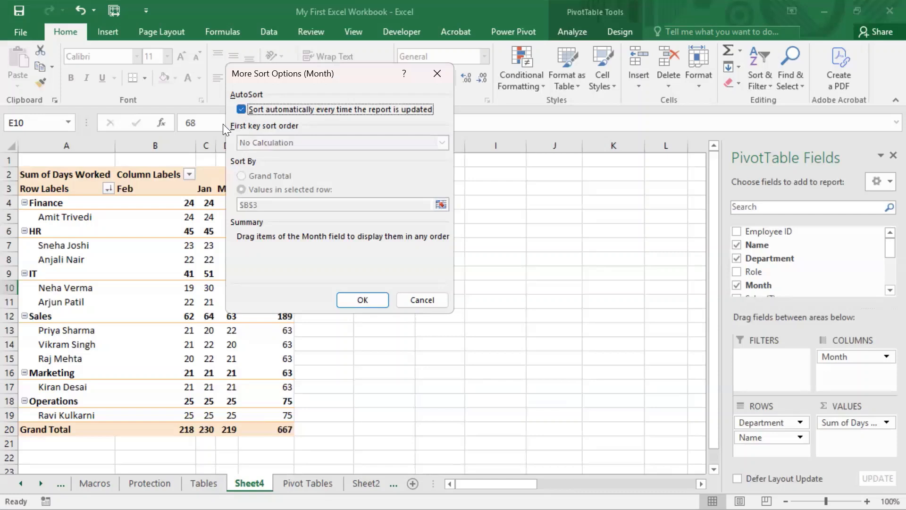
pyautogui.click(365, 298)
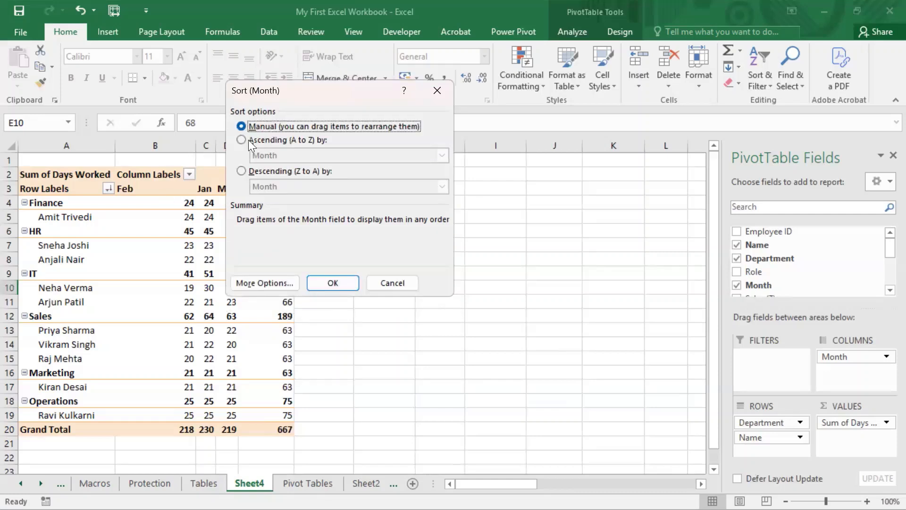
pyautogui.click(262, 140)
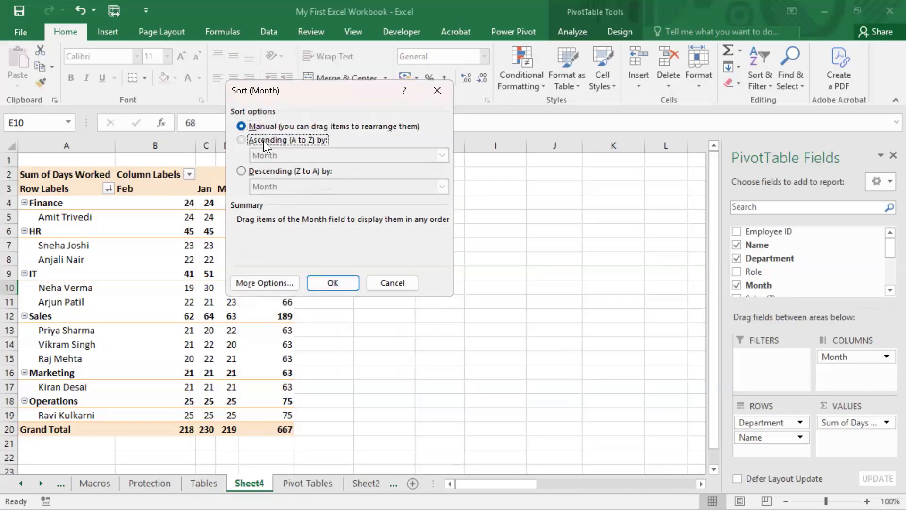
pyautogui.click(334, 285)
# - Review the Month field's automatic sort setting and sort options, then cancel the sort dialog
pyautogui.click(190, 174)
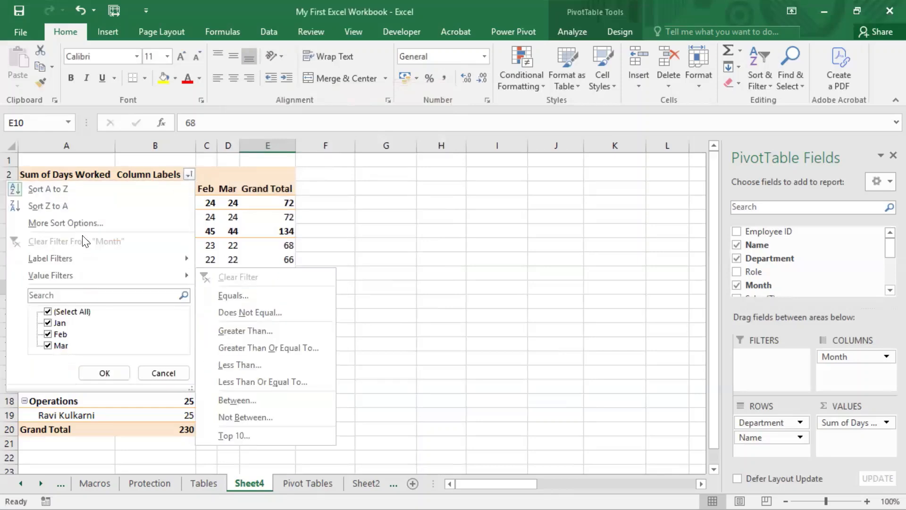
pyautogui.click(88, 222)
pyautogui.click(280, 287)
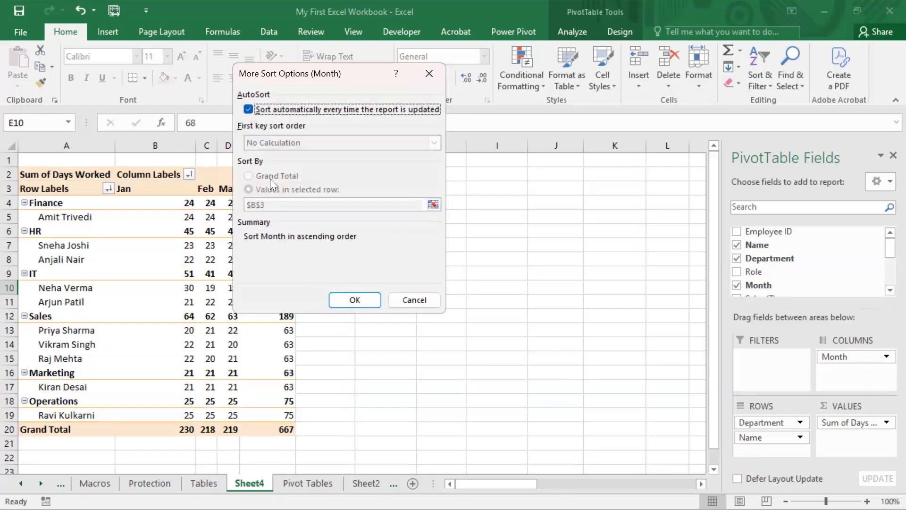
pyautogui.click(250, 109)
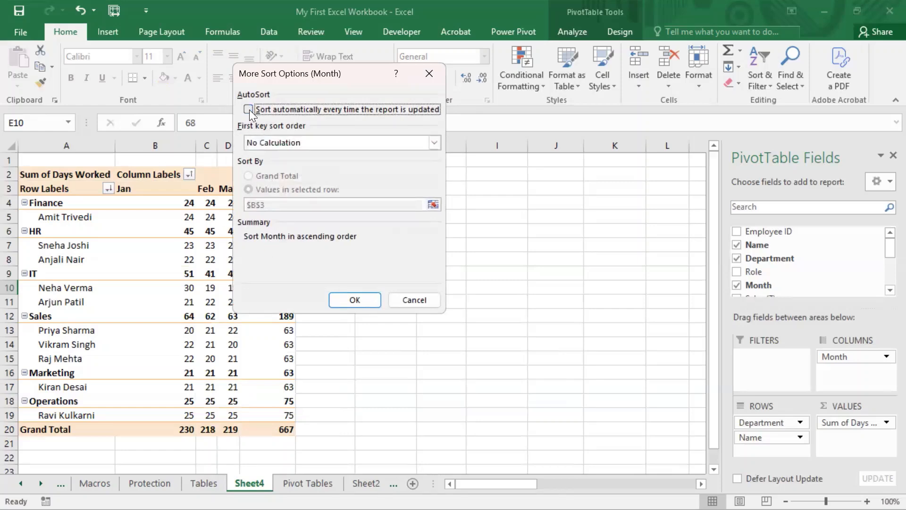
pyautogui.click(249, 110)
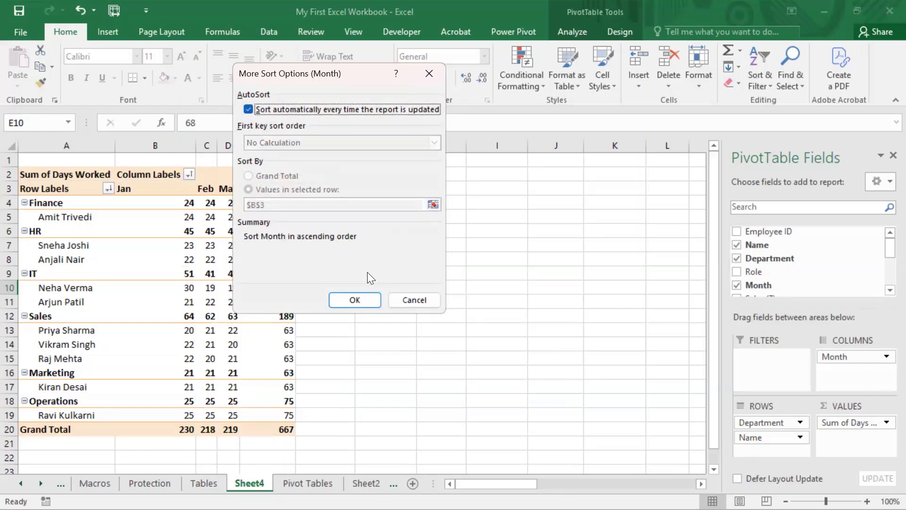
pyautogui.click(357, 300)
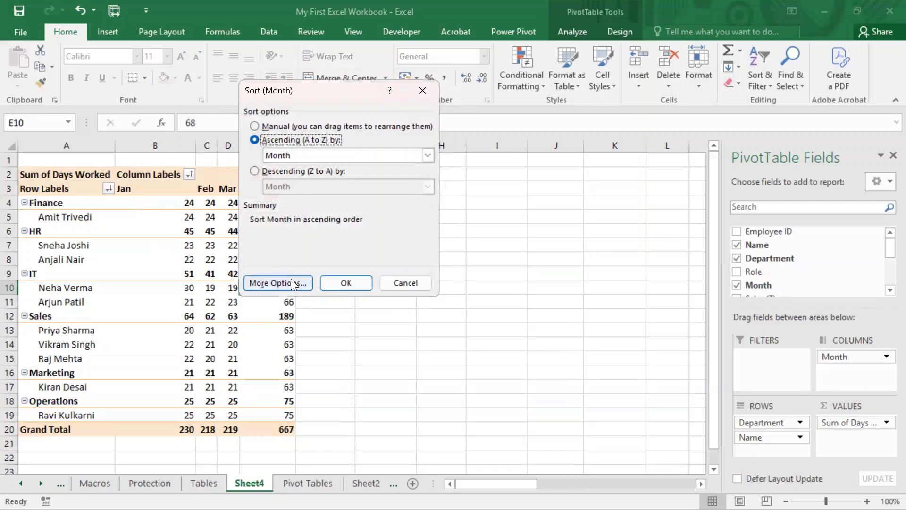
pyautogui.click(255, 170)
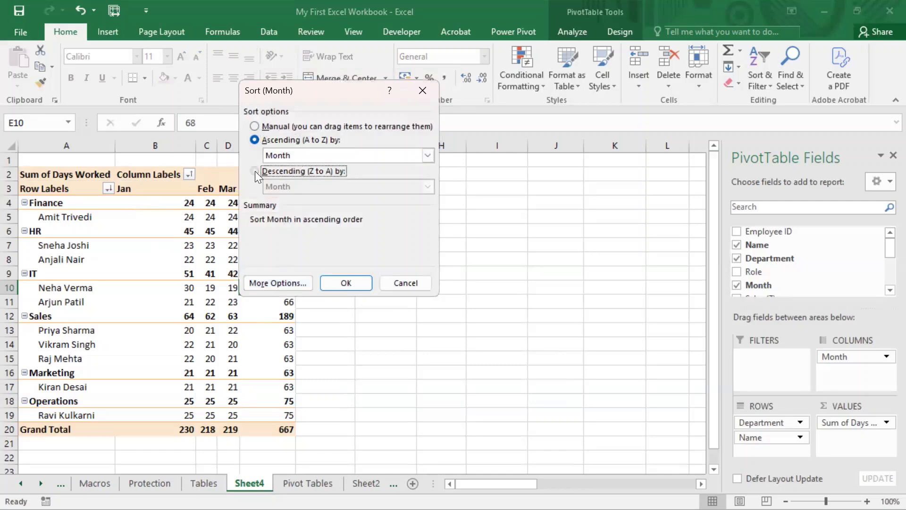
pyautogui.click(411, 283)
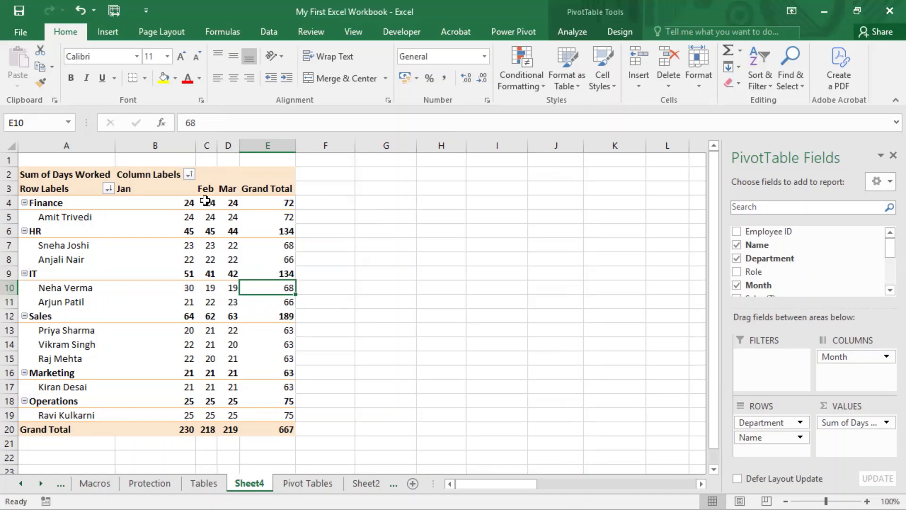
# - Select the Grand Total cells of the three employees listed under the Sales department
pyautogui.moveTo(205, 201)
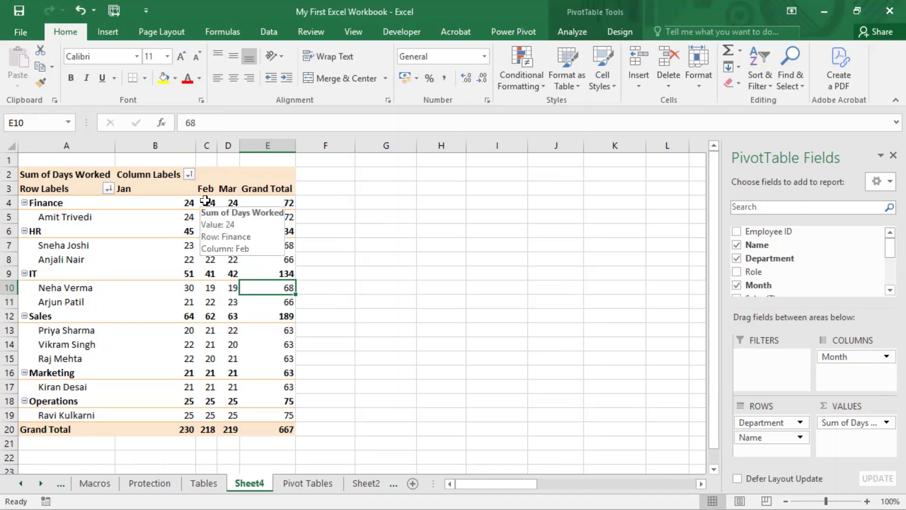
pyautogui.moveTo(137, 219)
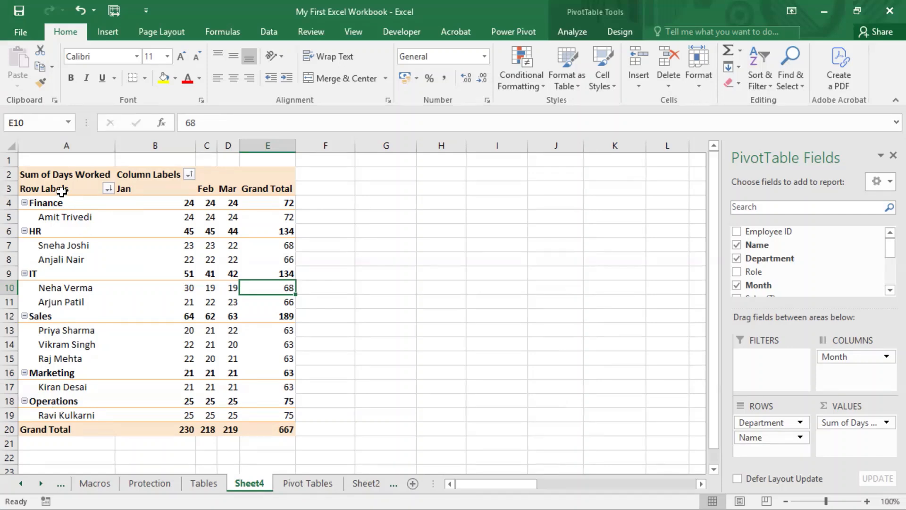
pyautogui.moveTo(61, 191); pyautogui.dragTo(71, 387)
pyautogui.moveTo(123, 189); pyautogui.dragTo(270, 188)
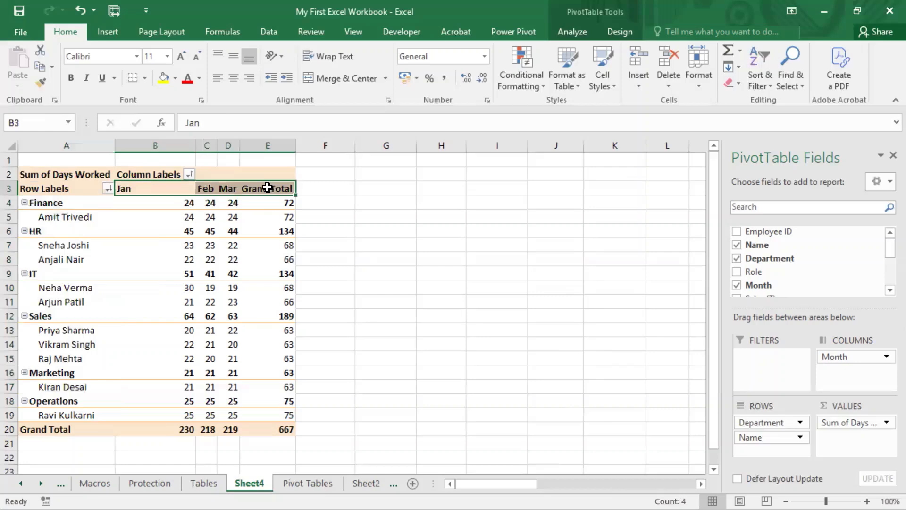
pyautogui.click(289, 203)
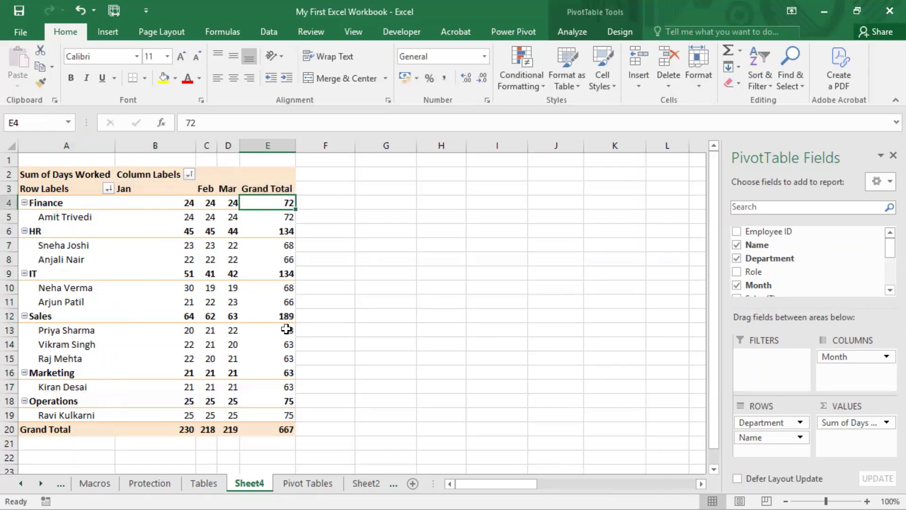
pyautogui.moveTo(288, 330); pyautogui.dragTo(290, 359)
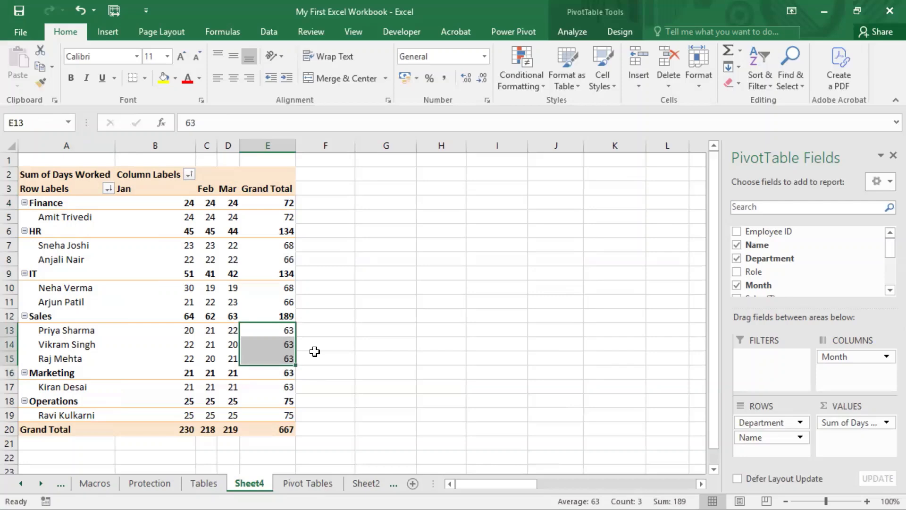